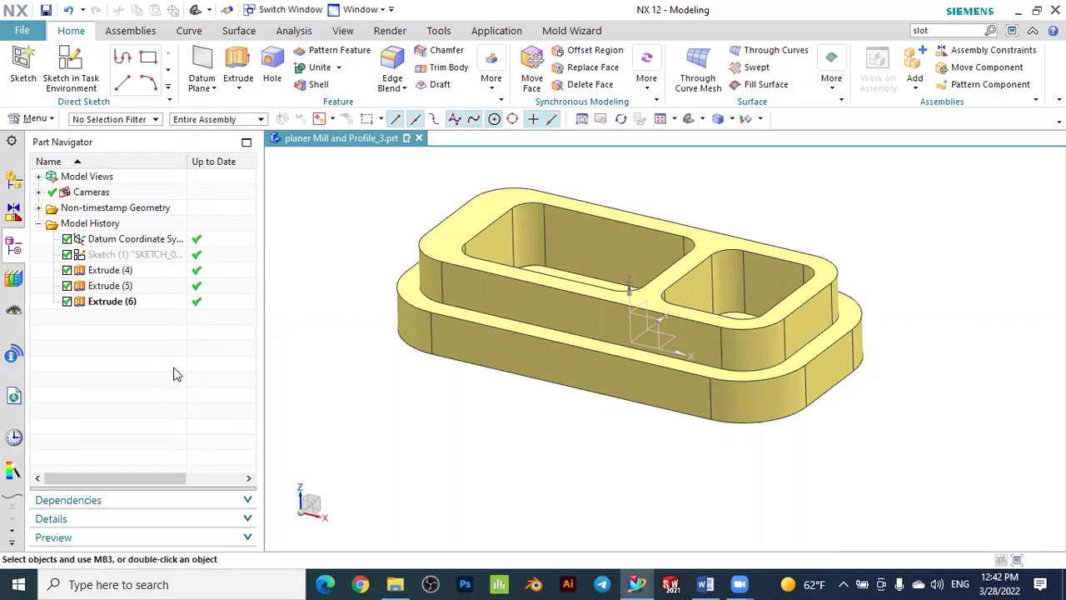
- Switch the part to the Manufacturing application and show the Operation Navigator with the machining geometry objects
{"action": "middle_click_drag", "start_coordinate": [409, 377], "coordinate": [436, 391]}
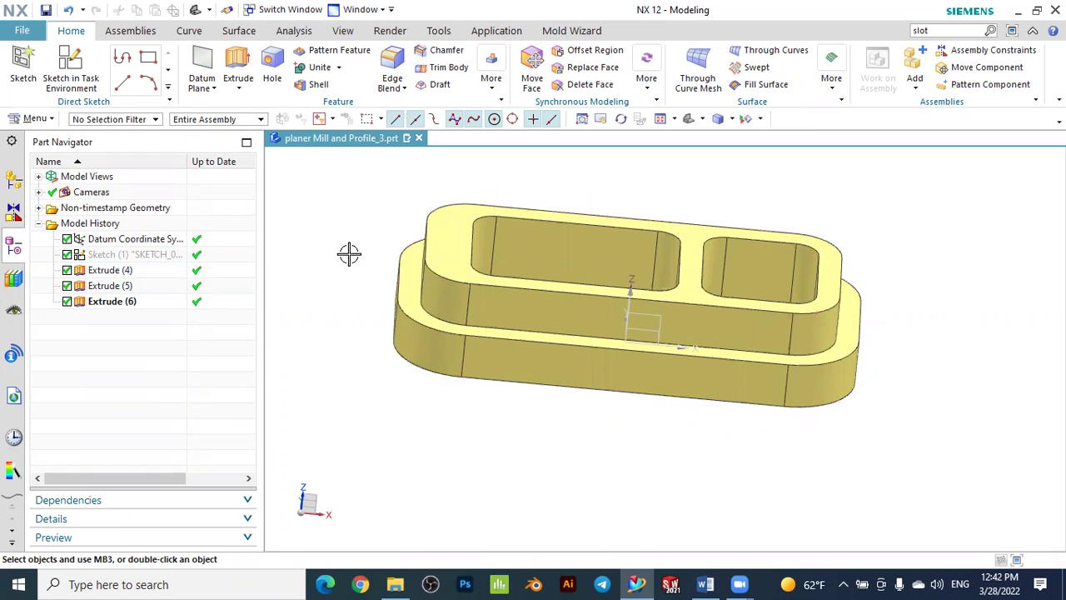
{"action": "left_click", "coordinate": [497, 31]}
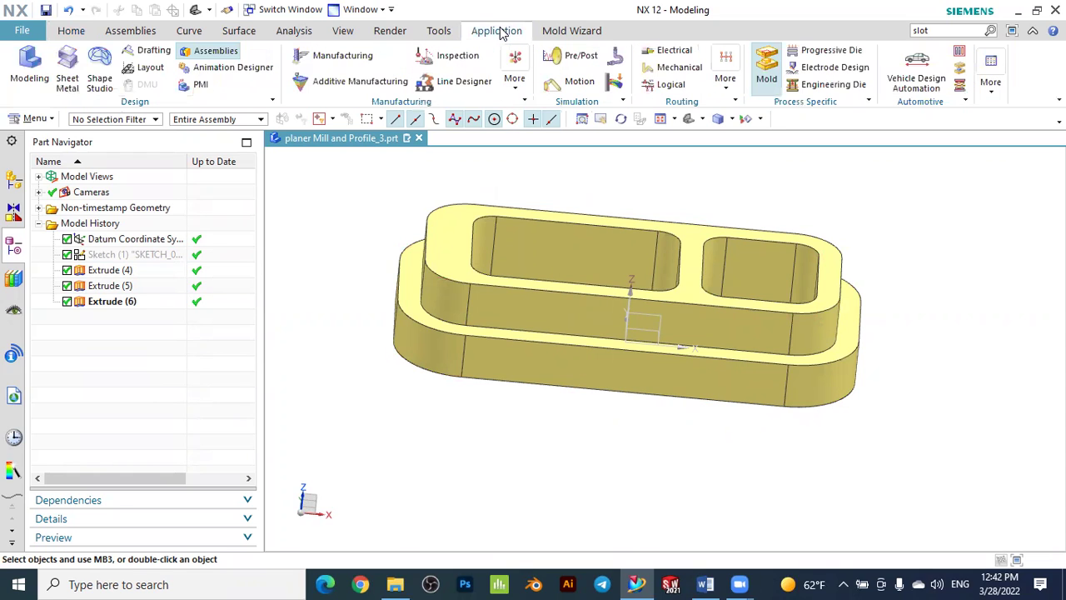
{"action": "left_click", "coordinate": [335, 58]}
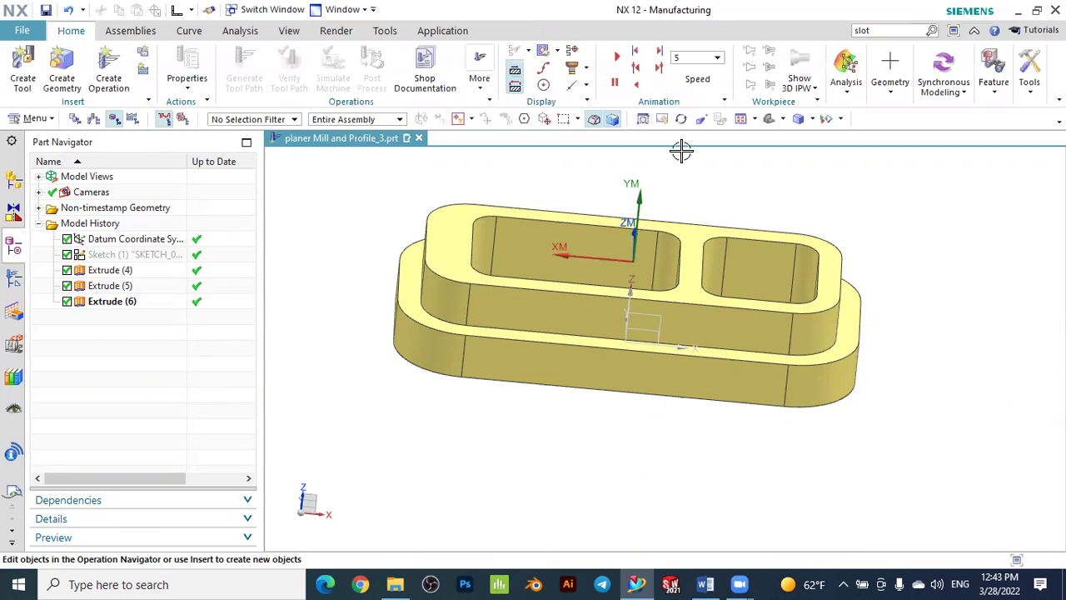
{"action": "mouse_move", "coordinate": [880, 231]}
{"action": "middle_mouse_down"}
{"action": "mouse_move", "coordinate": [902, 216]}
{"action": "mouse_move", "coordinate": [836, 205]}
{"action": "mouse_move", "coordinate": [837, 215]}
{"action": "mouse_move", "coordinate": [880, 223]}
{"action": "middle_mouse_up"}
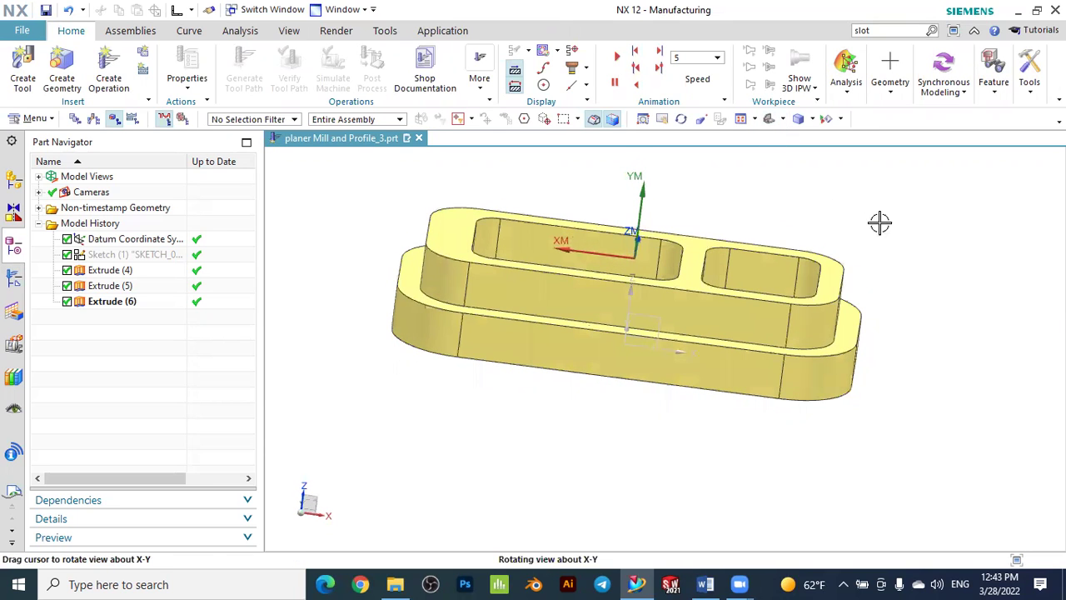
{"action": "left_click", "coordinate": [13, 281]}
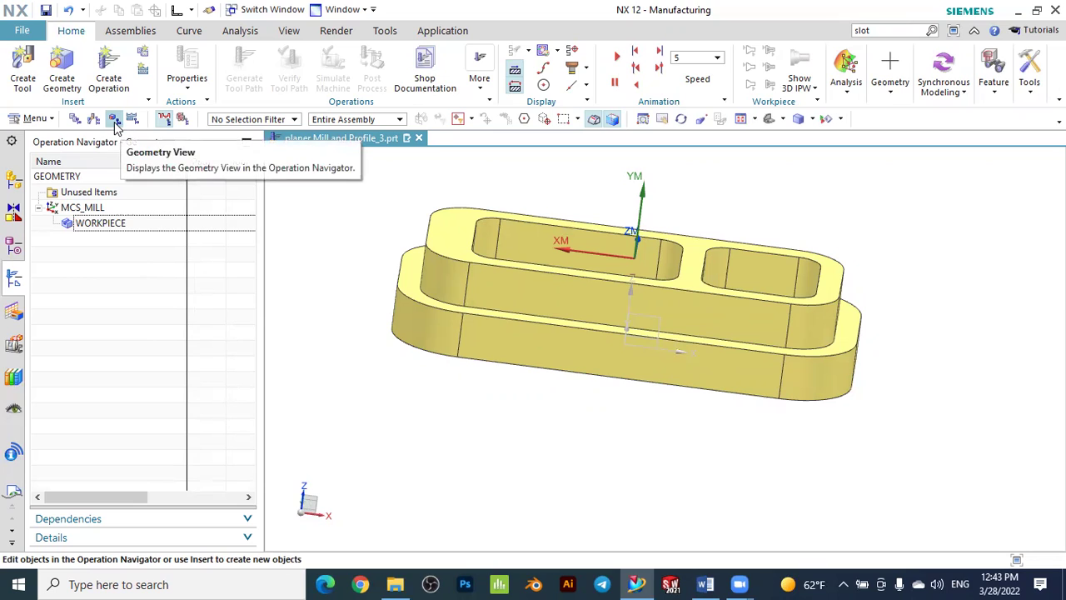
{"action": "left_click", "coordinate": [80, 209]}
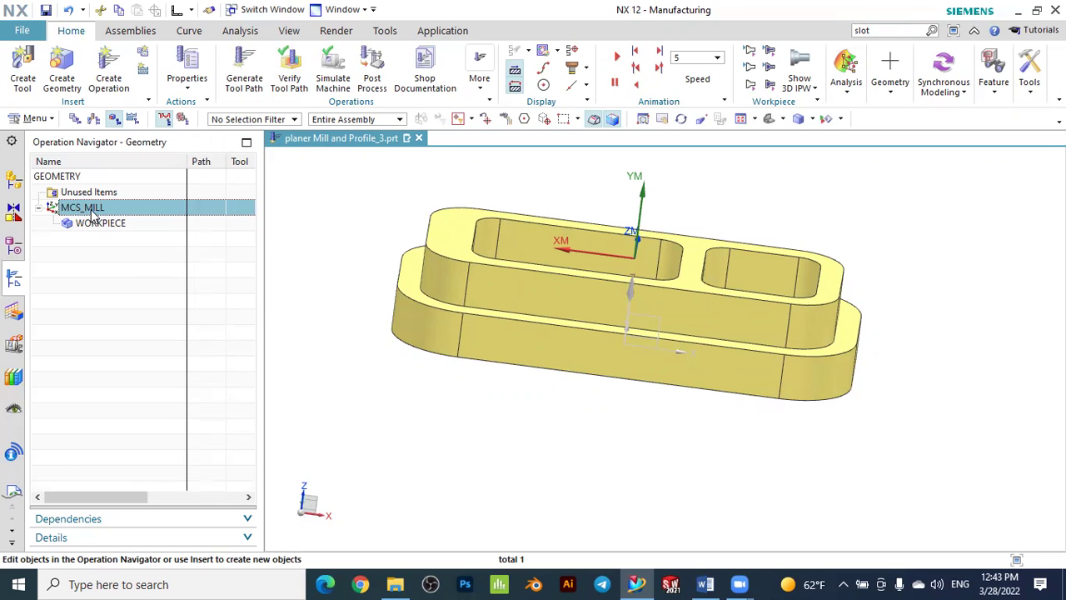
{"action": "double_click", "coordinate": [89, 208]}
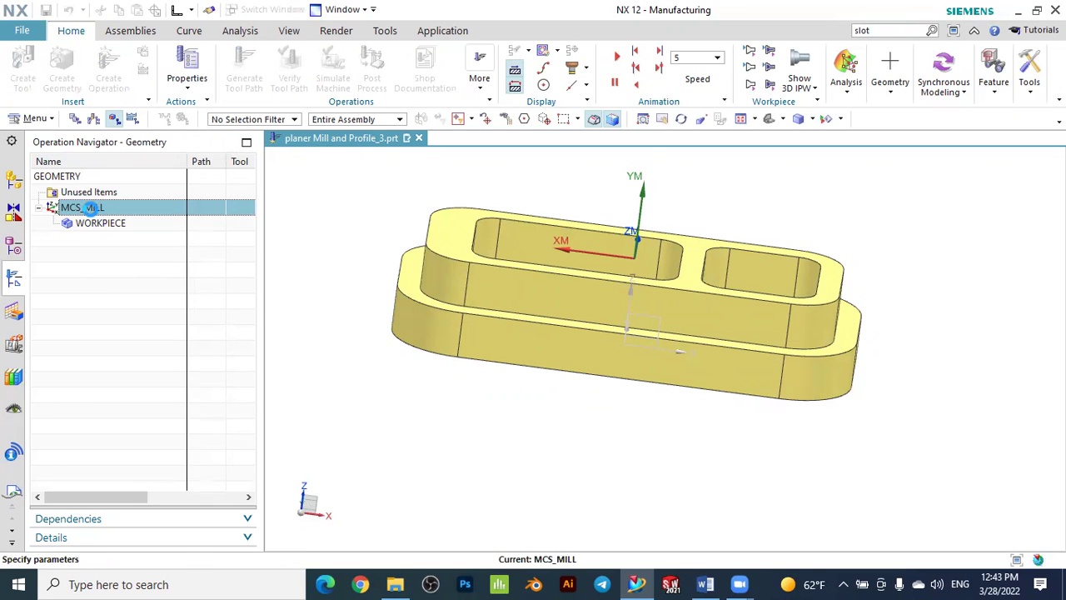
{"action": "middle_click_drag", "start_coordinate": [340, 278], "coordinate": [597, 409]}
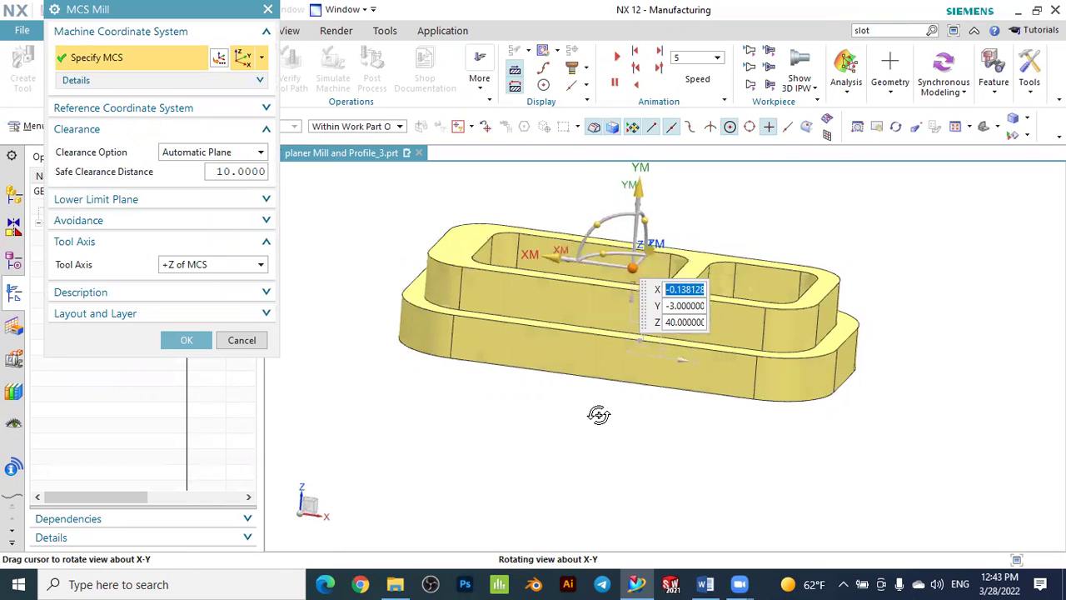
{"action": "scroll", "coordinate": [642, 233], "scroll_direction": "up", "scroll_amount": 2}
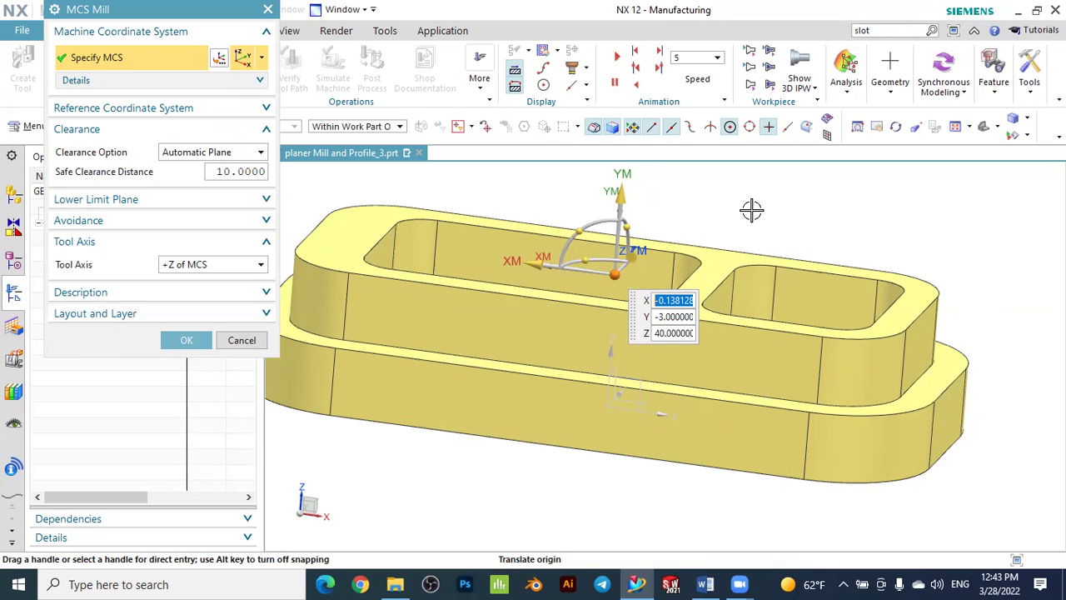
{"action": "left_click", "coordinate": [621, 408]}
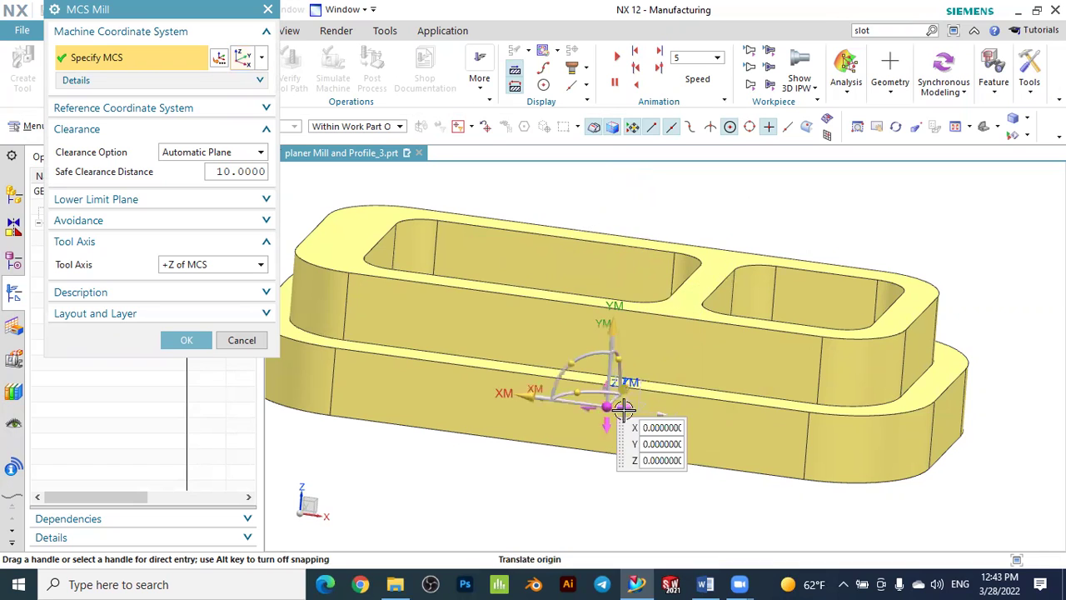
{"action": "scroll", "coordinate": [620, 399], "scroll_direction": "up", "scroll_amount": 2}
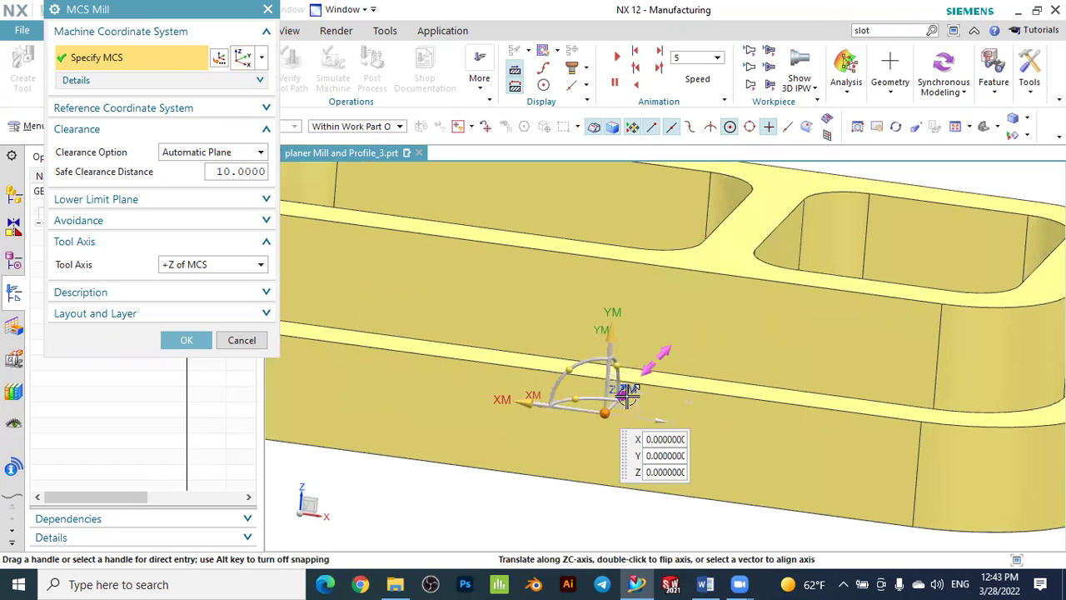
{"action": "double_click", "coordinate": [627, 393]}
{"action": "double_click", "coordinate": [588, 431]}
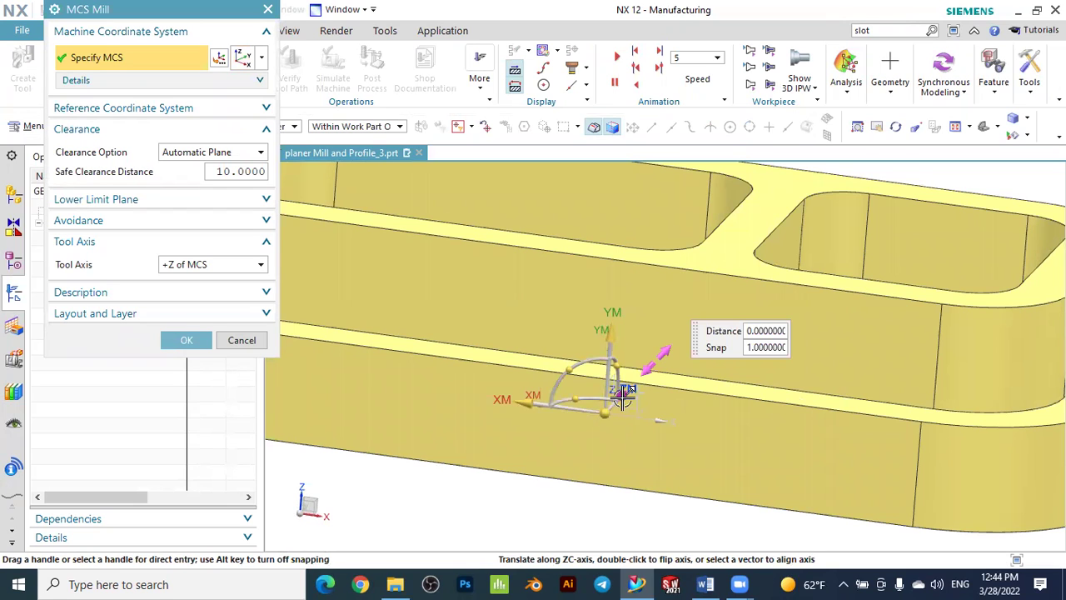
{"action": "left_click", "coordinate": [614, 354]}
{"action": "left_click_drag", "start_coordinate": [613, 353], "coordinate": [580, 409]}
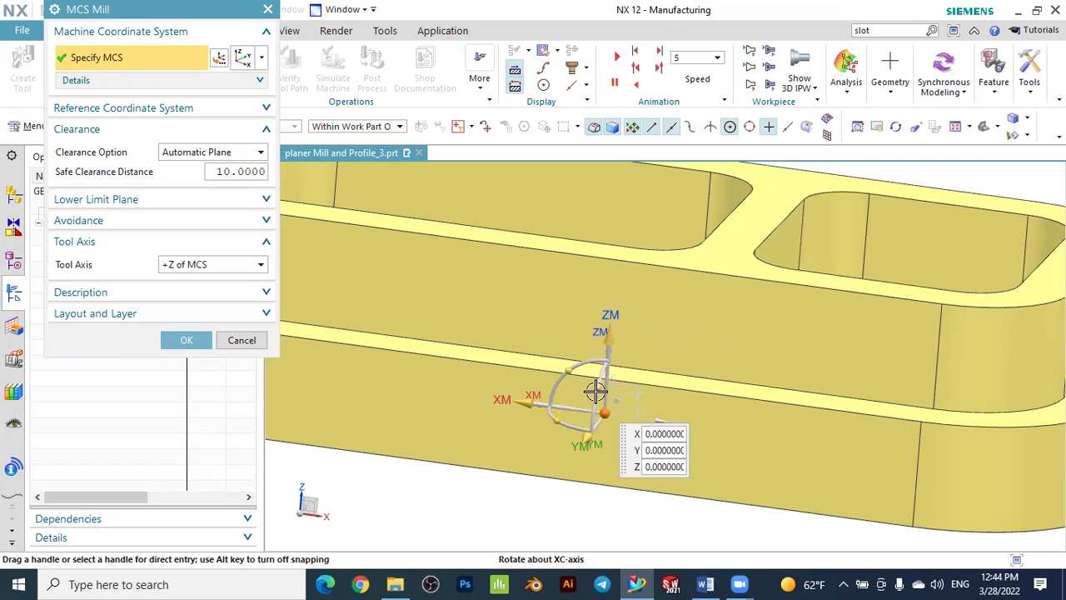
{"action": "scroll", "coordinate": [675, 371], "scroll_direction": "up", "scroll_amount": 2}
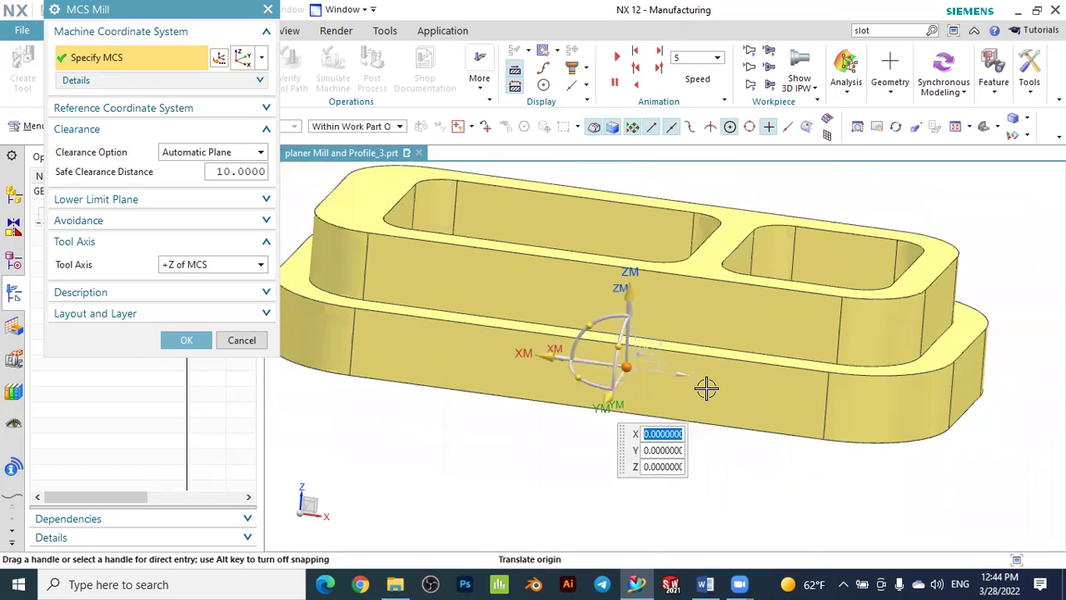
{"action": "middle_click_drag", "start_coordinate": [585, 433], "coordinate": [642, 424]}
{"action": "scroll", "coordinate": [624, 319], "scroll_direction": "down", "scroll_amount": 3}
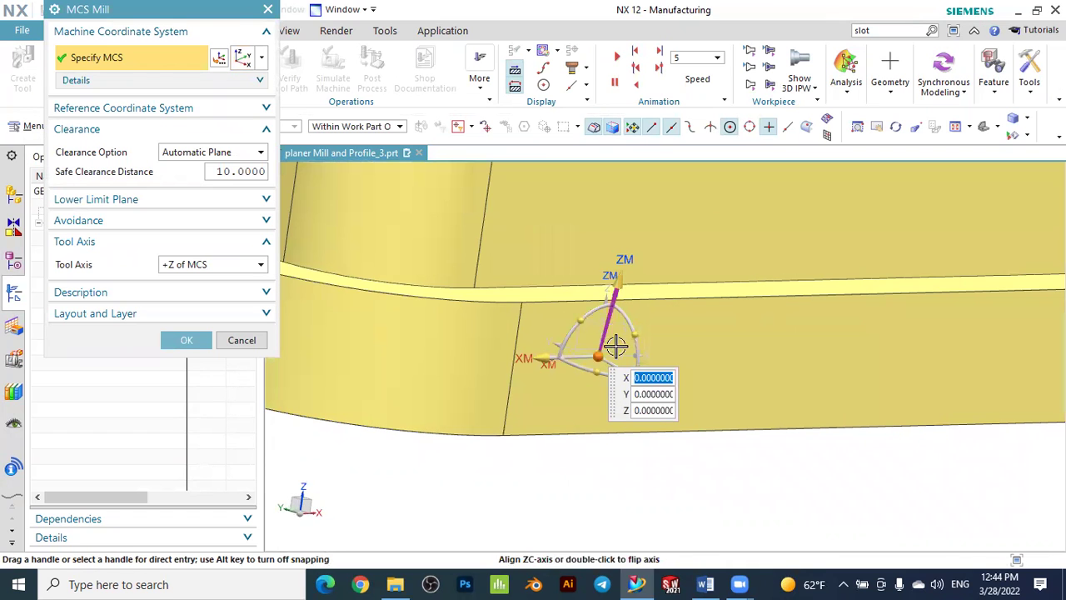
{"action": "scroll", "coordinate": [615, 346], "scroll_direction": "down", "scroll_amount": 2}
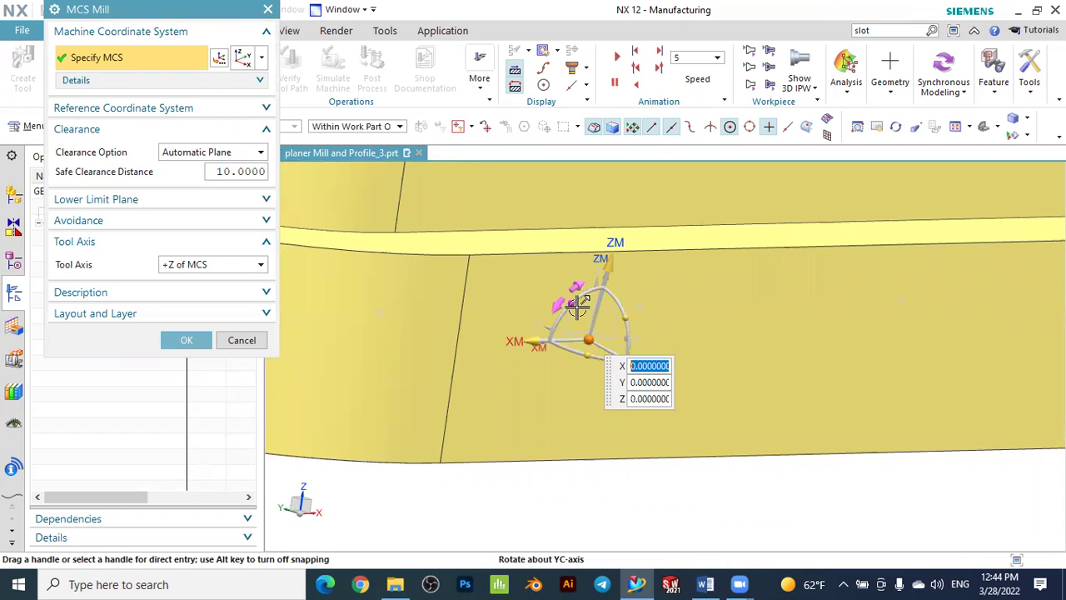
{"action": "left_click", "coordinate": [574, 302]}
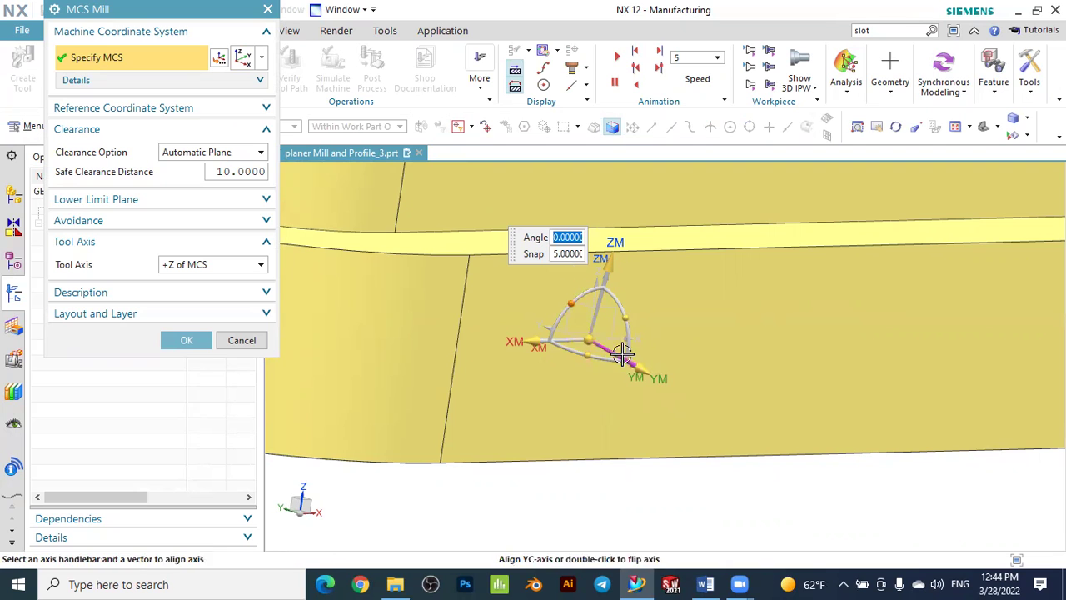
{"action": "scroll", "coordinate": [613, 362], "scroll_direction": "up", "scroll_amount": 1}
{"action": "left_click", "coordinate": [251, 344]}
- Edit MCS_MILL and rotate its machine coordinate system 90° about the X axis
{"action": "middle_click_drag", "start_coordinate": [426, 352], "coordinate": [541, 391]}
{"action": "left_click", "coordinate": [103, 213]}
{"action": "double_click", "coordinate": [98, 209]}
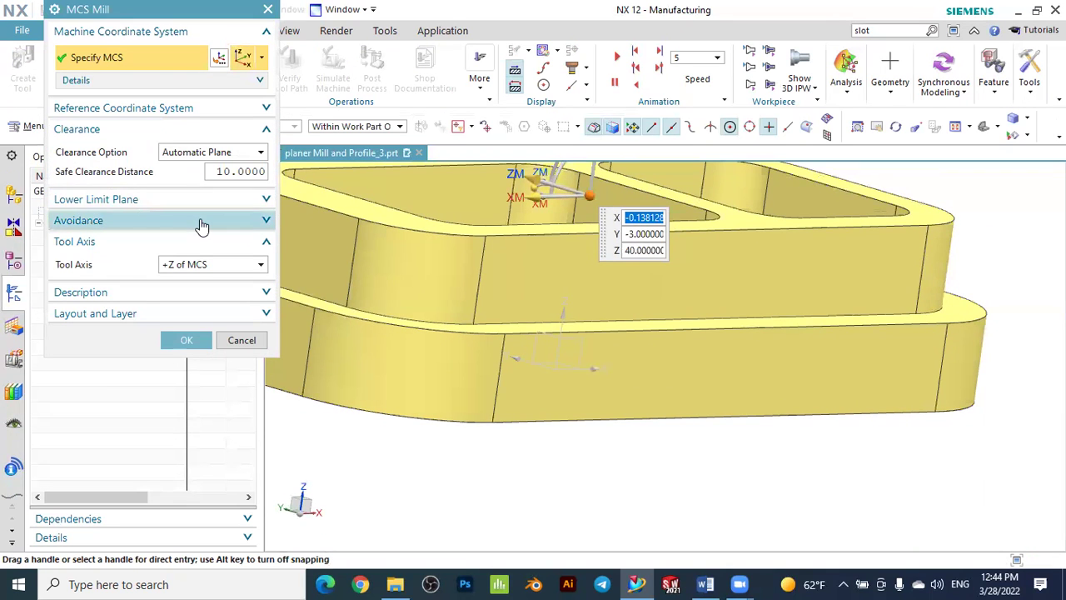
{"action": "left_click", "coordinate": [183, 265]}
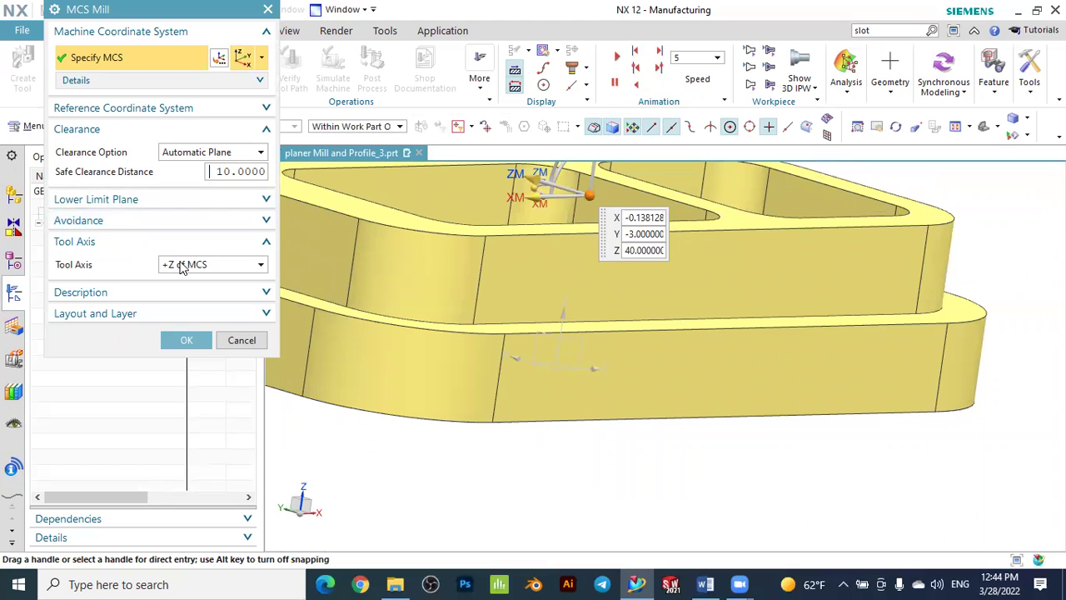
{"action": "left_click", "coordinate": [183, 265]}
{"action": "scroll", "coordinate": [625, 287], "scroll_direction": "down", "scroll_amount": 3}
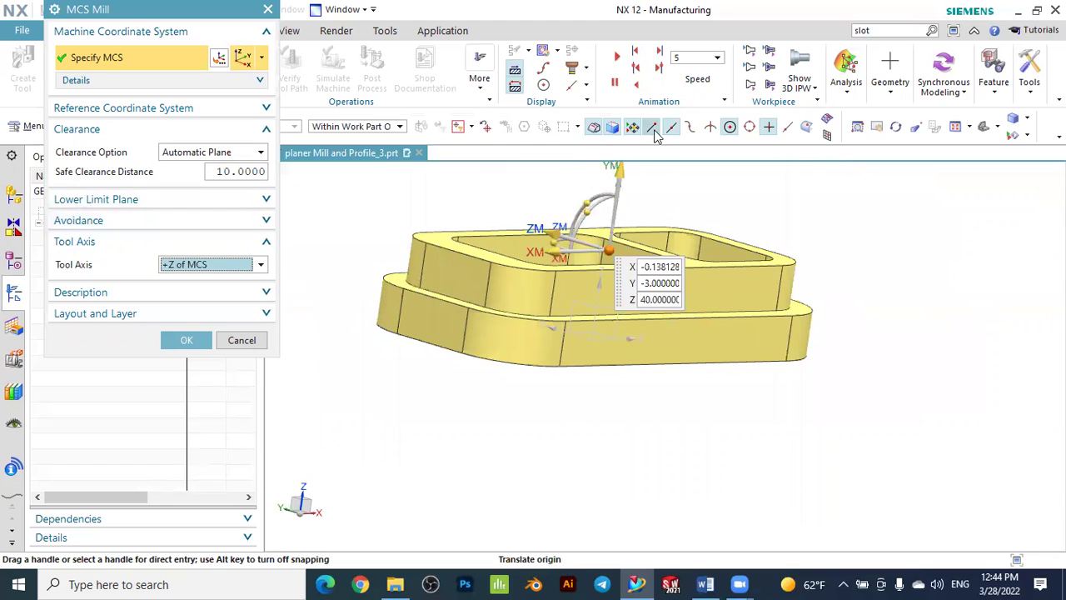
{"action": "scroll", "coordinate": [609, 171], "scroll_direction": "up", "scroll_amount": 3}
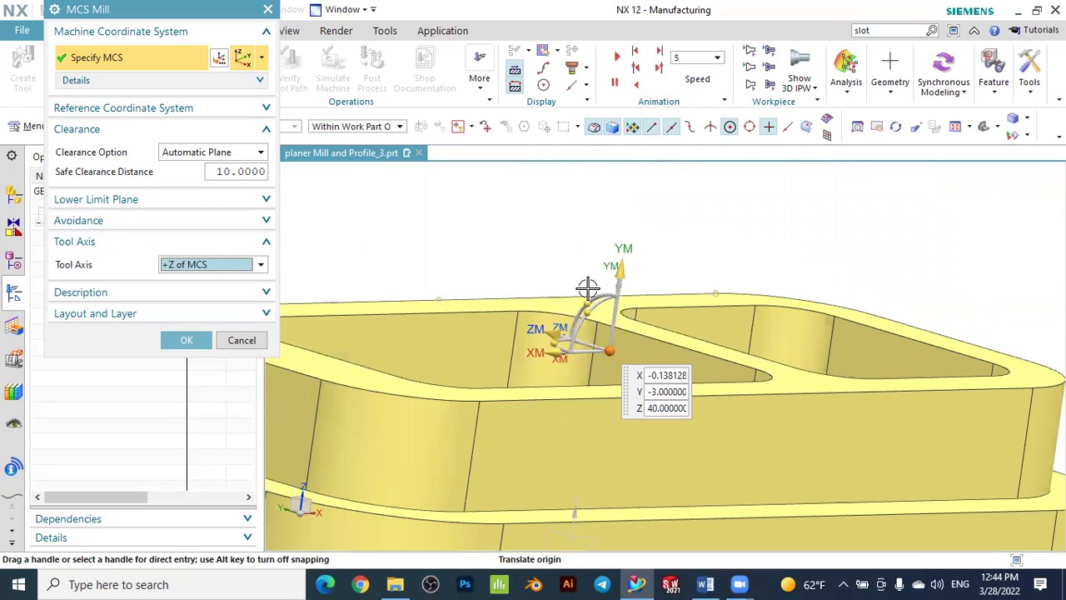
{"action": "left_click", "coordinate": [590, 291]}
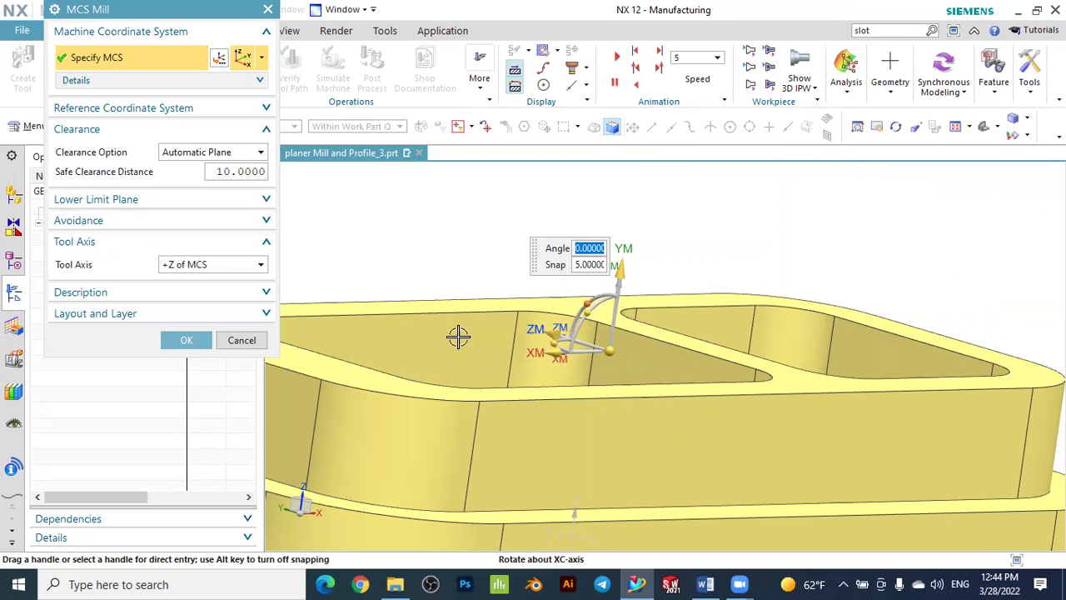
{"action": "type", "text": "90"}
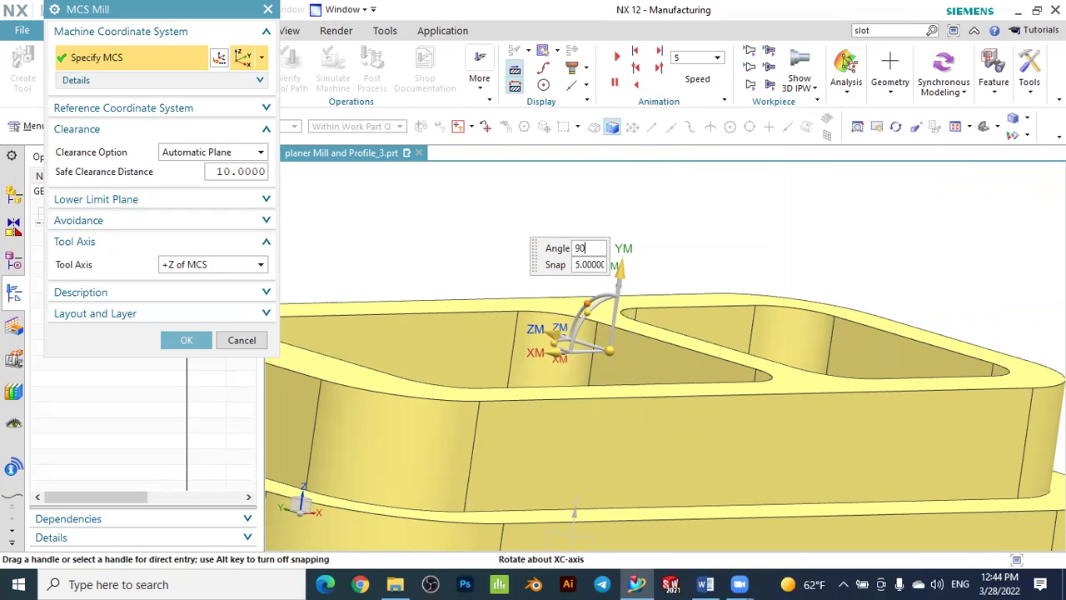
{"action": "key", "text": "Return"}
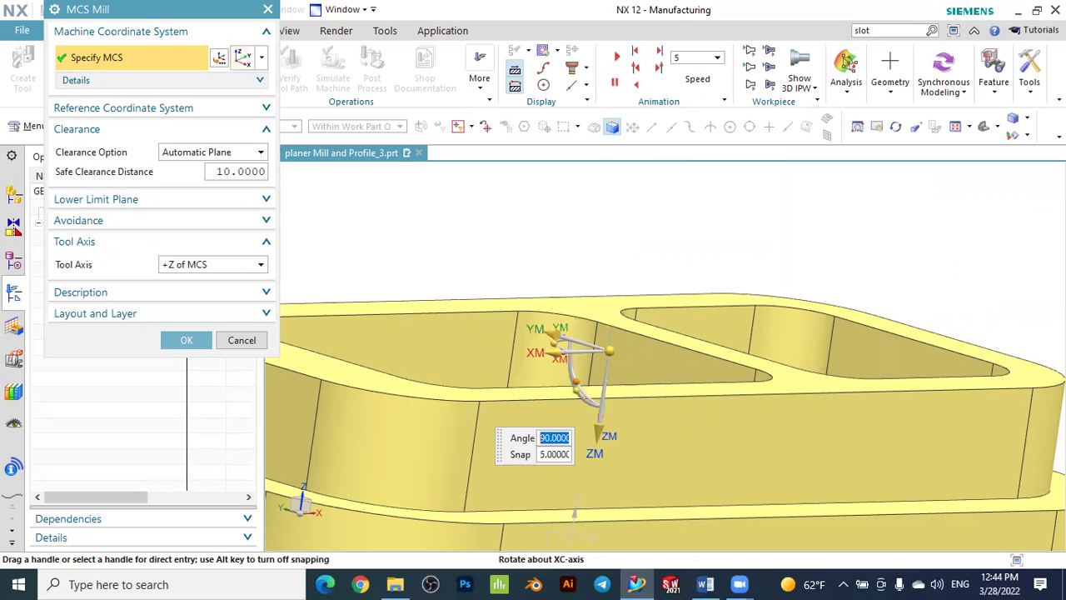
- Flip the ZM axis to point upward from the part's top face and accept the MCS settings
{"action": "double_click", "coordinate": [599, 433]}
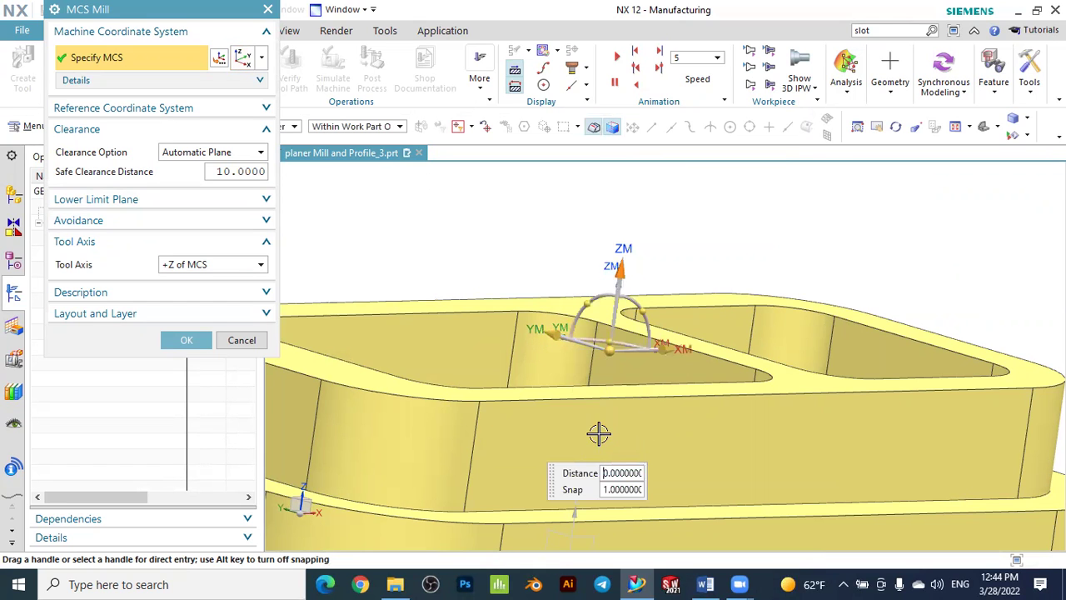
{"action": "middle_click_drag", "start_coordinate": [608, 409], "coordinate": [642, 327]}
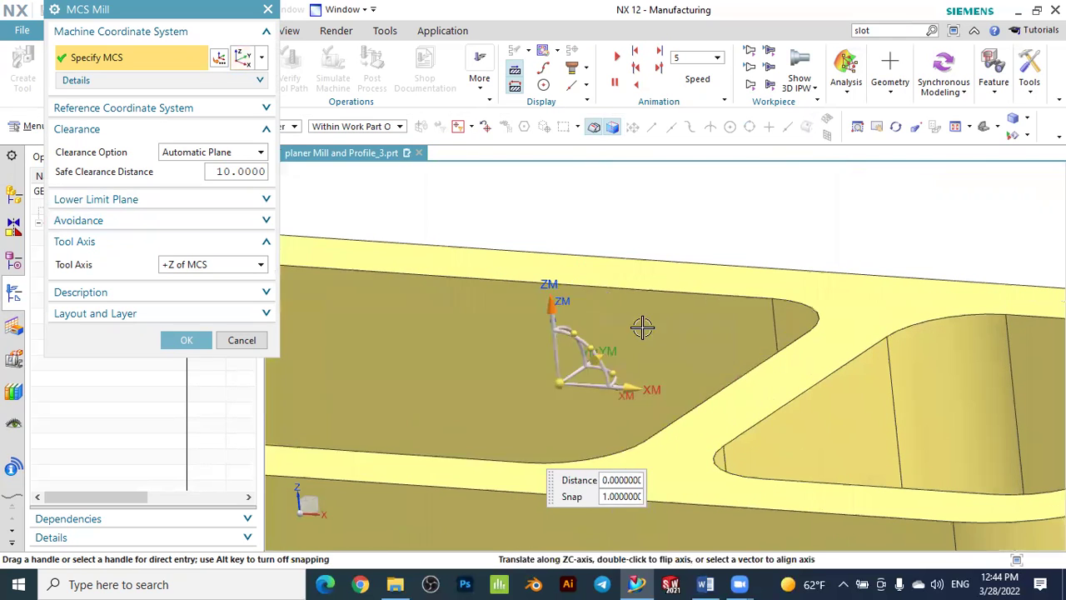
{"action": "middle_click_drag", "start_coordinate": [636, 391], "coordinate": [714, 216]}
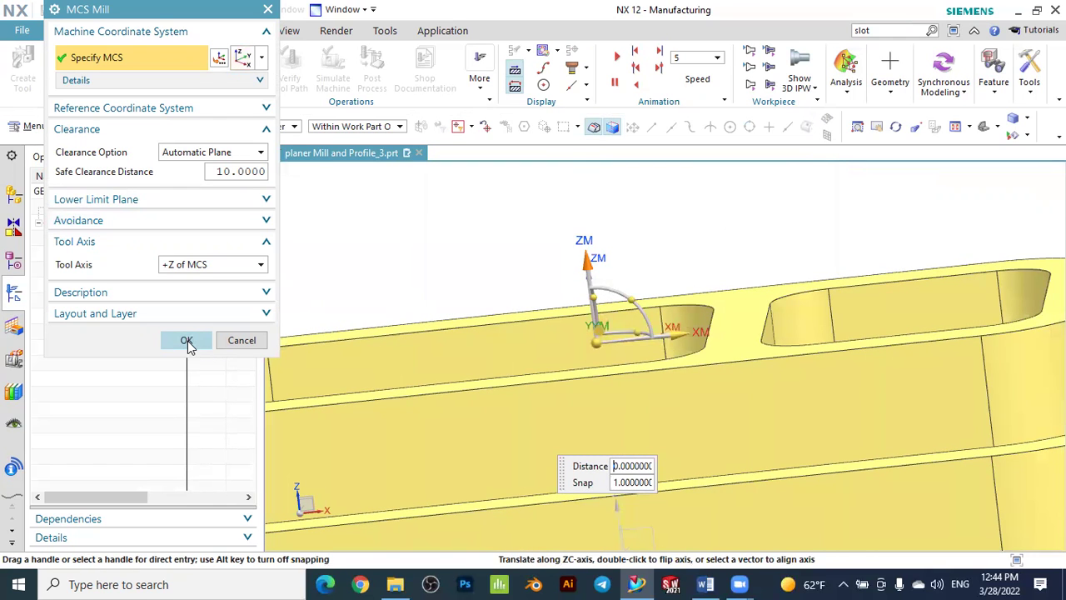
{"action": "left_click", "coordinate": [187, 342]}
{"action": "key", "text": "Home"}
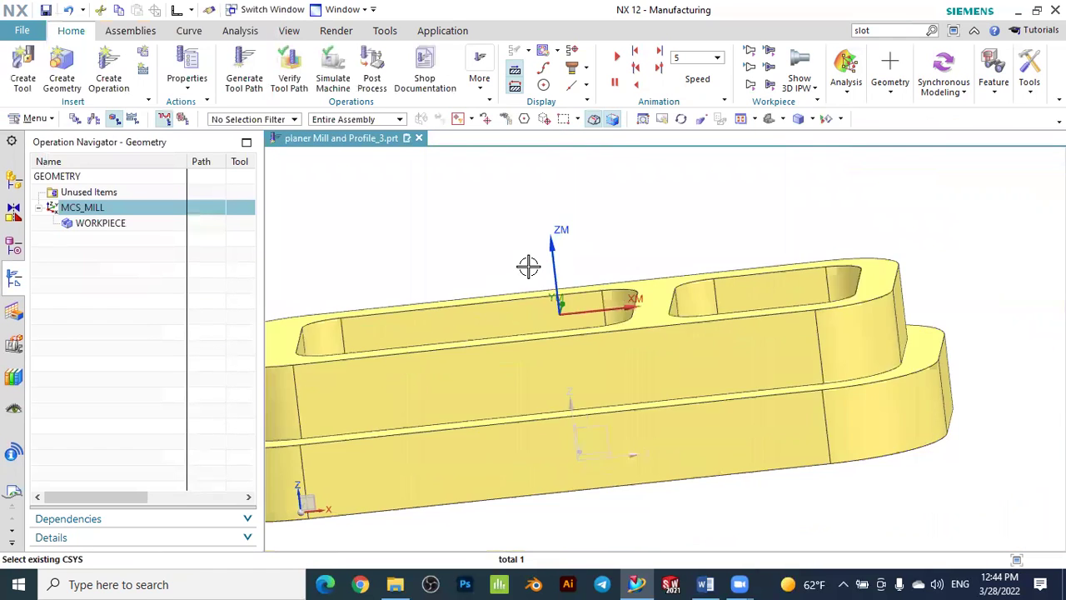
{"action": "middle_click_drag", "start_coordinate": [747, 244], "coordinate": [721, 254]}
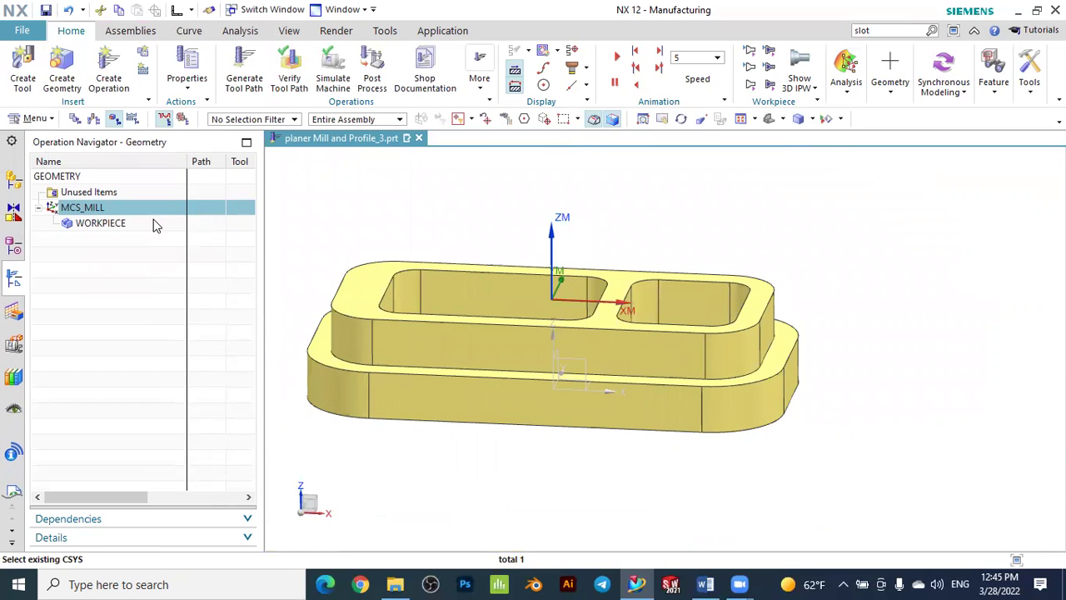
- Edit WORKPIECE, assign the stepped solid body as its part geometry, and display that geometry to check it
{"action": "left_click", "coordinate": [118, 222]}
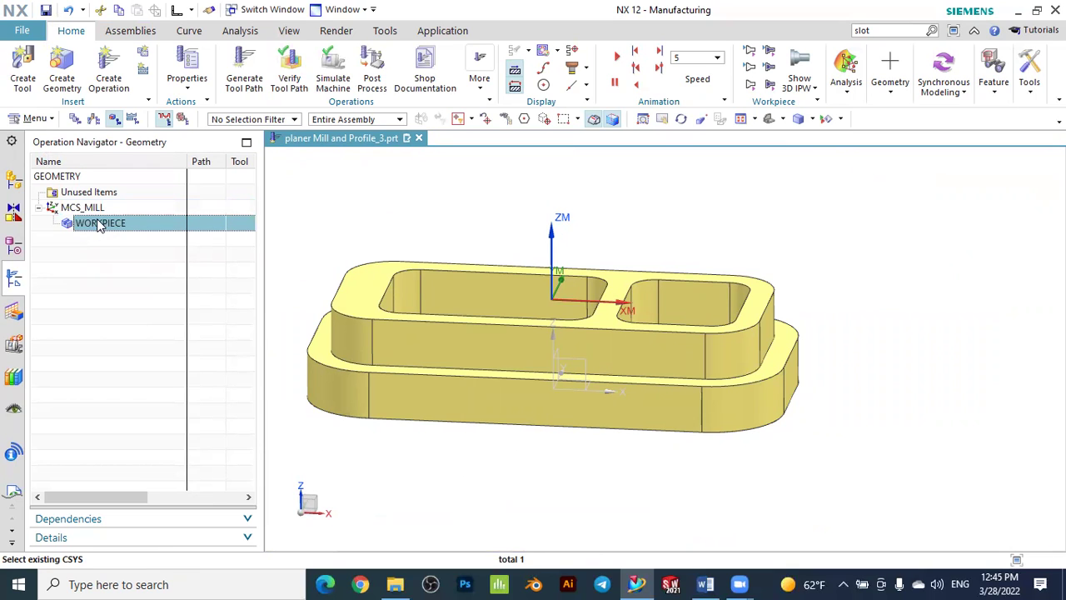
{"action": "double_click", "coordinate": [96, 225]}
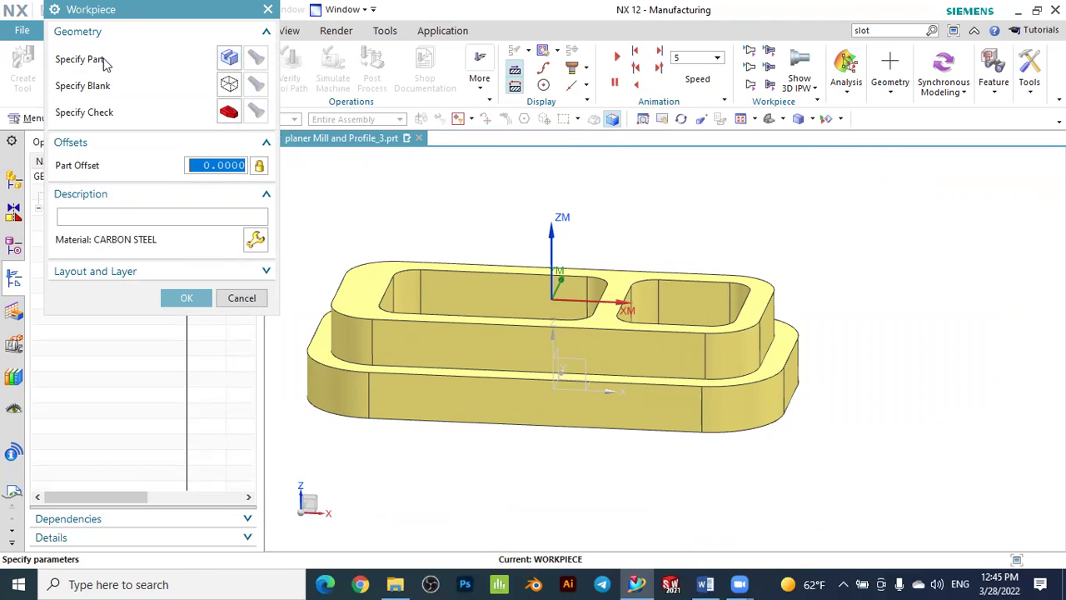
{"action": "middle_click", "coordinate": [230, 64]}
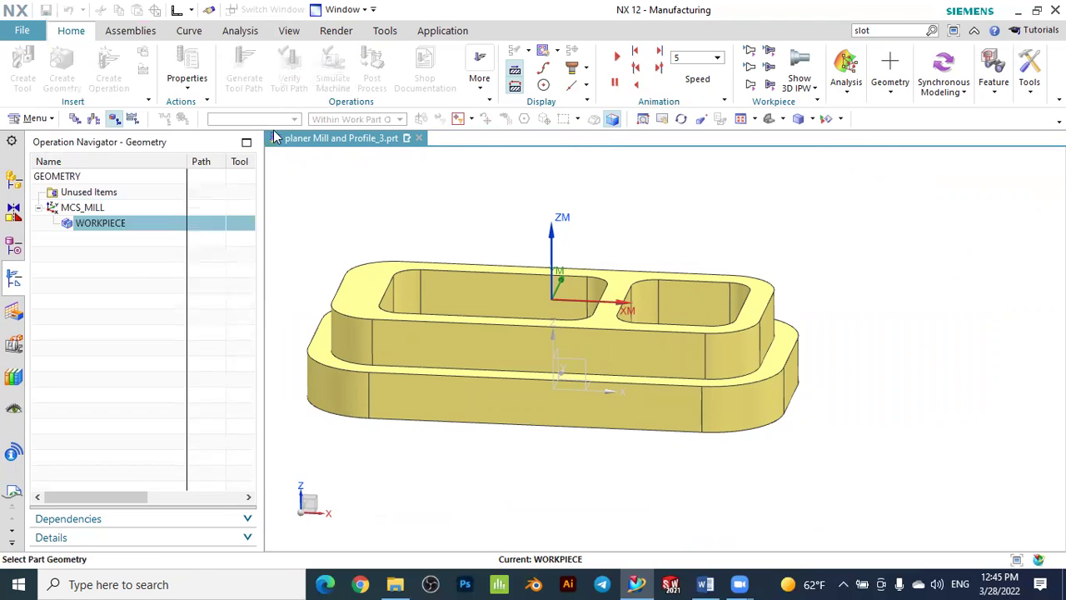
{"action": "left_click", "coordinate": [356, 293]}
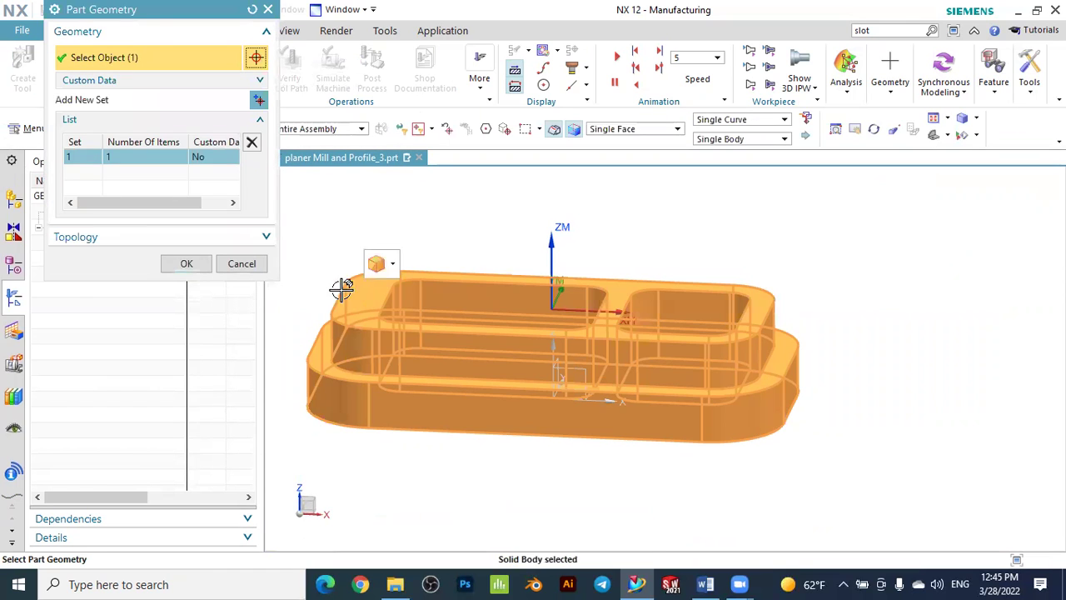
{"action": "left_click", "coordinate": [186, 264]}
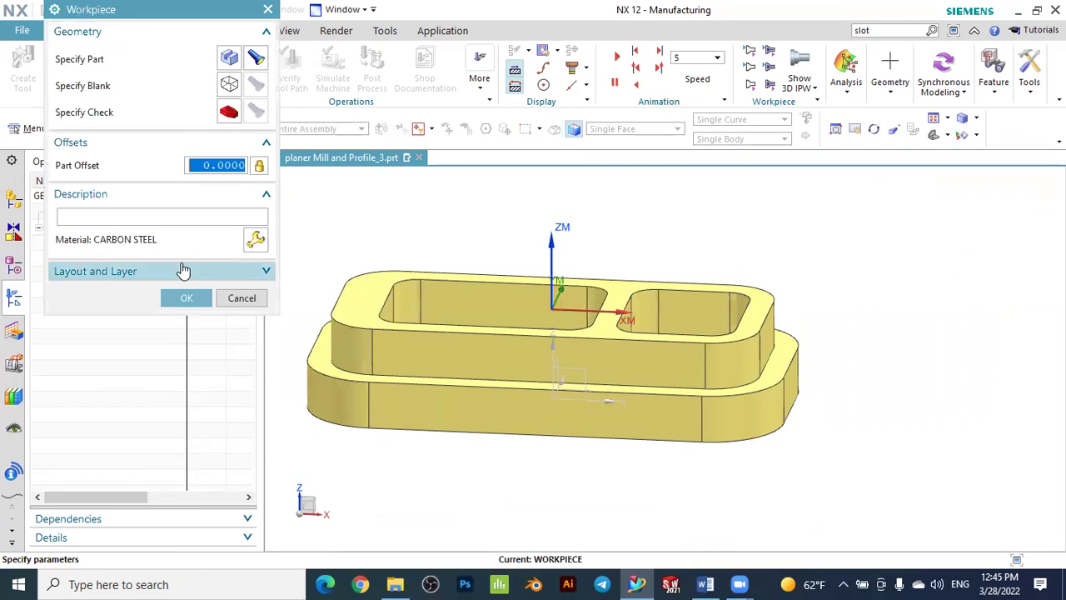
{"action": "left_click", "coordinate": [256, 56]}
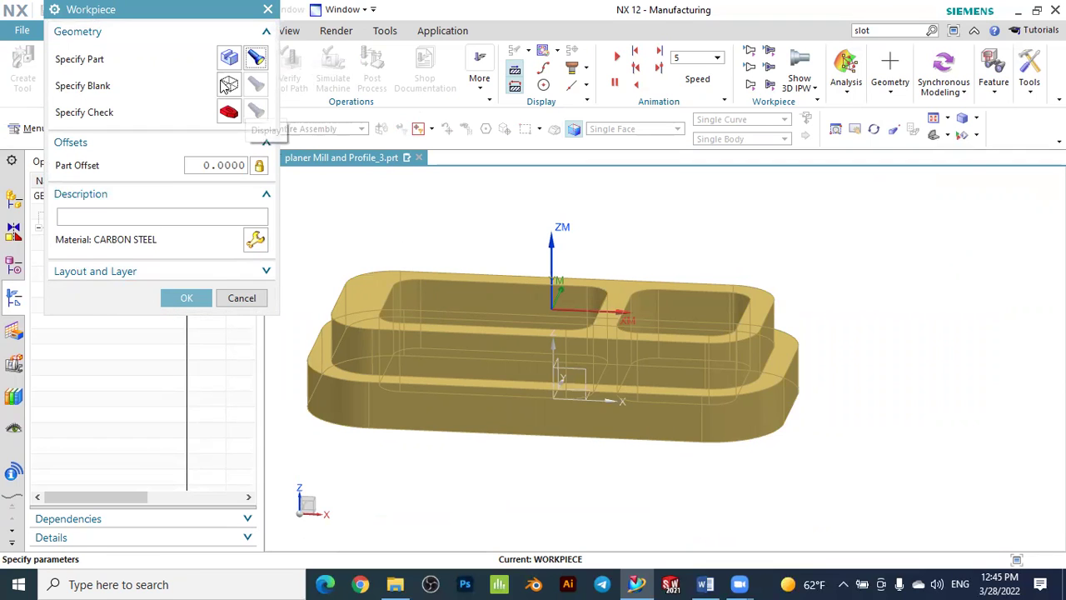
- Specify WORKPIECE's blank as a Bounding Block with XM and YM limits of 2 and ZM limits of 0 on both sides
{"action": "left_click", "coordinate": [229, 84]}
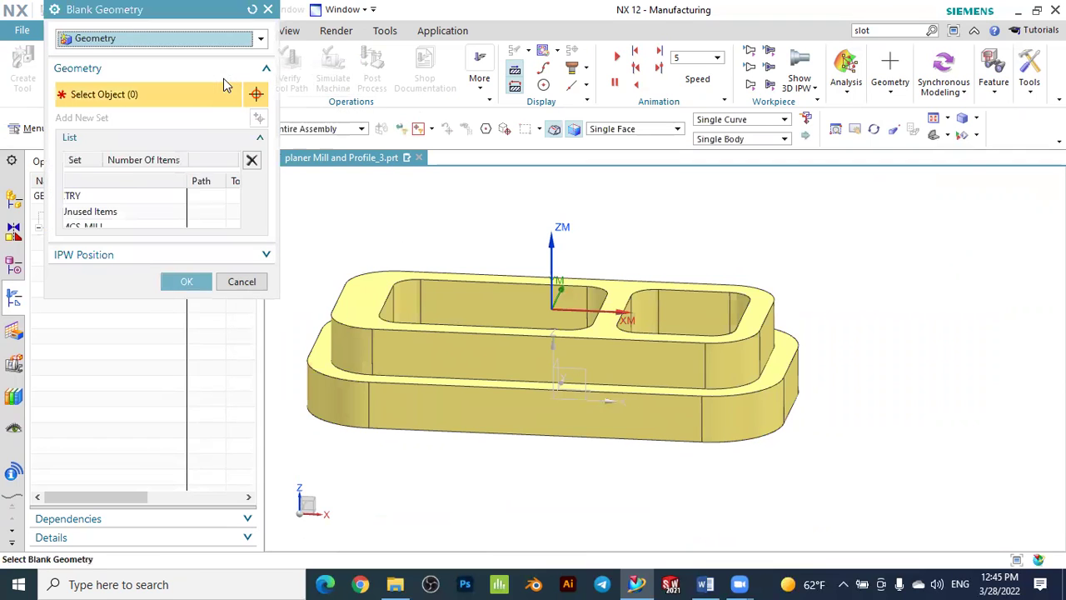
{"action": "left_click", "coordinate": [127, 39]}
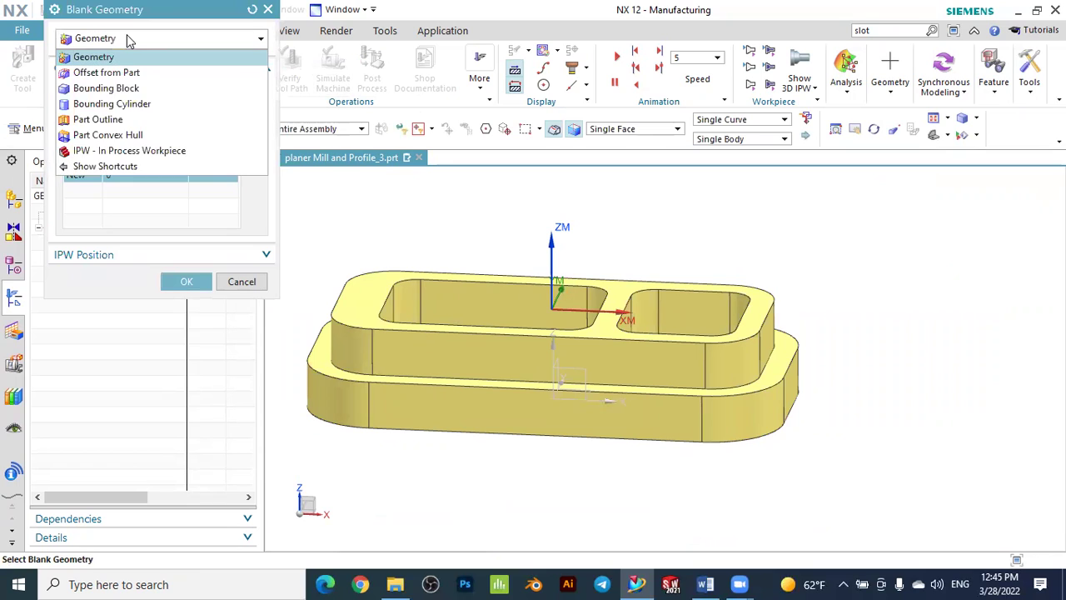
{"action": "left_click", "coordinate": [106, 88]}
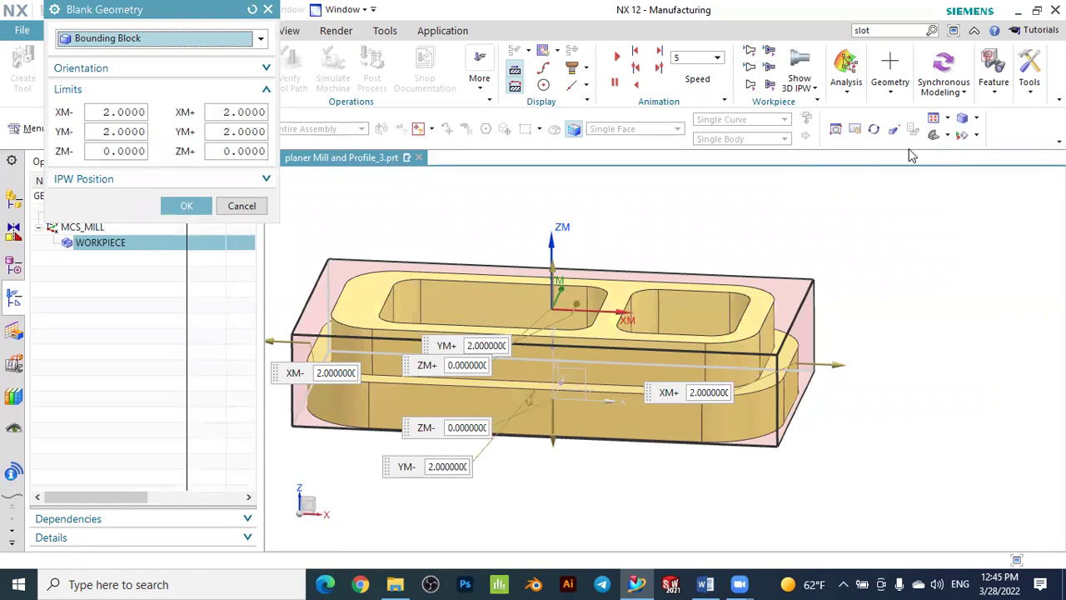
- Examine the bounding block's XM, YM and ZM allowances around the part in front and side views
{"action": "left_click", "coordinate": [950, 137]}
{"action": "left_click", "coordinate": [960, 185]}
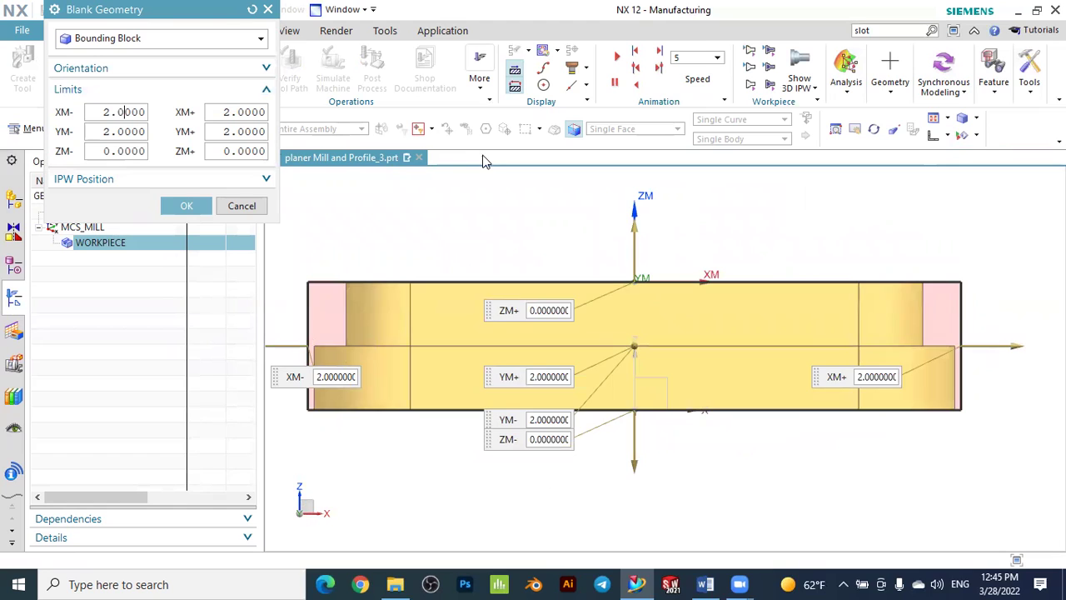
{"action": "scroll", "coordinate": [607, 186], "scroll_direction": "down", "scroll_amount": 2}
{"action": "scroll", "coordinate": [436, 274], "scroll_direction": "up", "scroll_amount": 2}
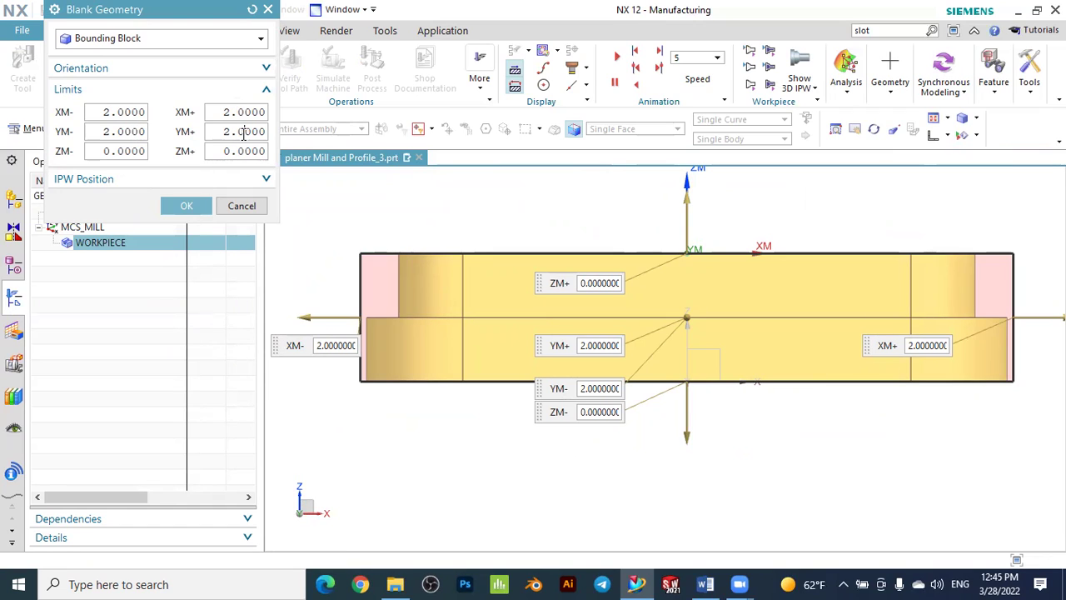
{"action": "left_click", "coordinate": [948, 138]}
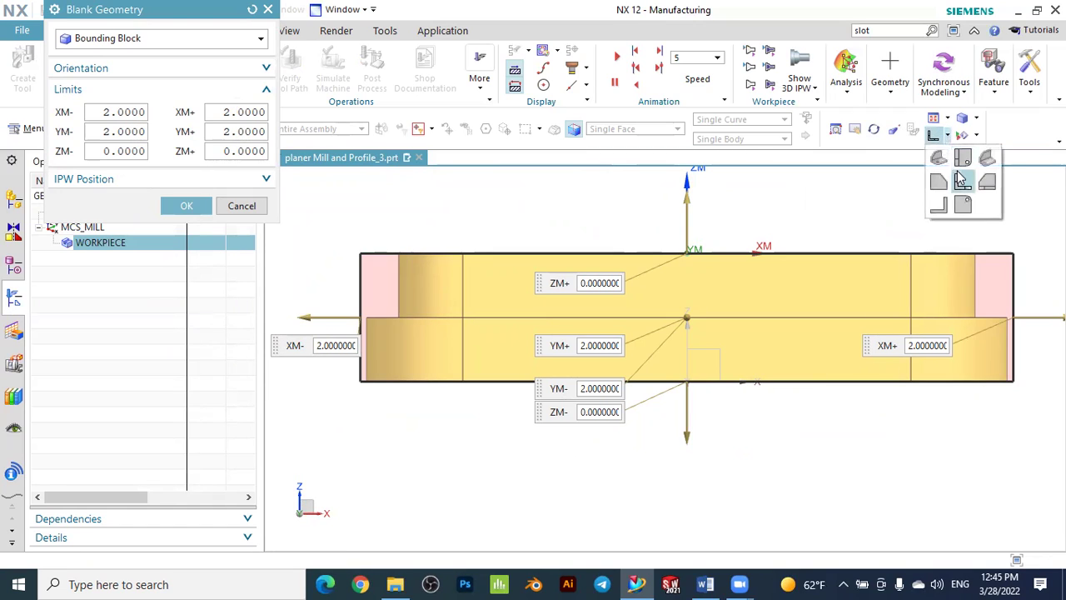
{"action": "left_click", "coordinate": [947, 182]}
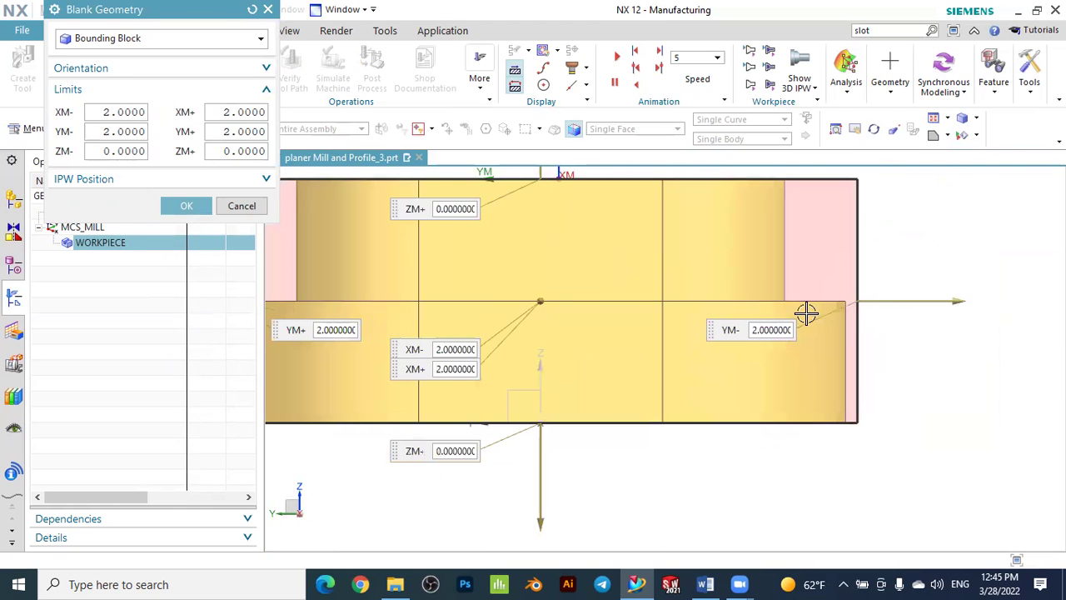
{"action": "scroll", "coordinate": [807, 311], "scroll_direction": "down", "scroll_amount": 2}
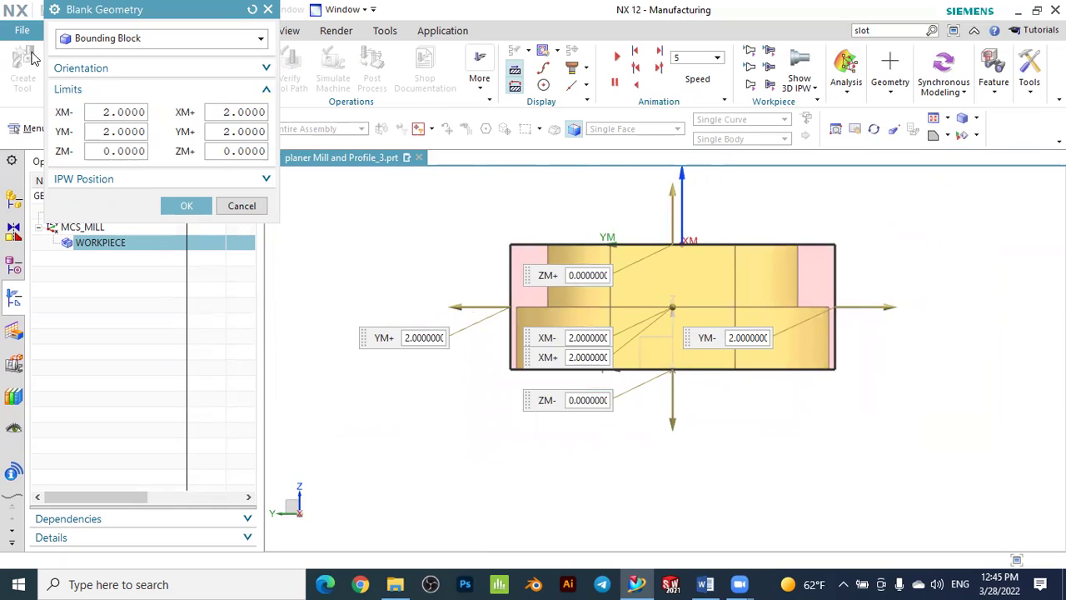
{"action": "left_click", "coordinate": [120, 151]}
{"action": "scroll", "coordinate": [716, 233], "scroll_direction": "up", "scroll_amount": 1}
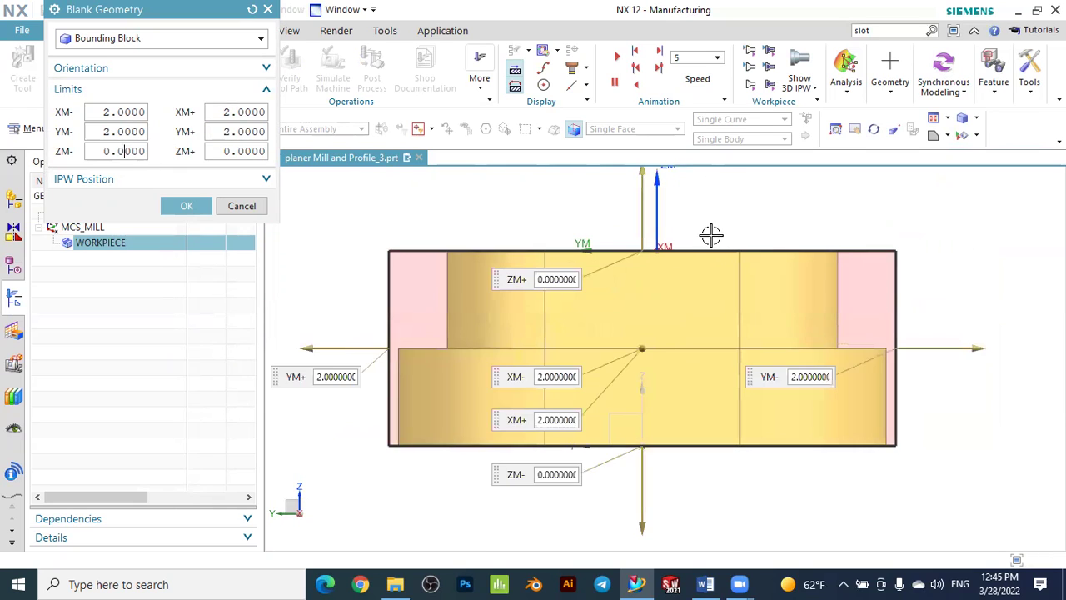
{"action": "scroll", "coordinate": [704, 235], "scroll_direction": "down", "scroll_amount": 1}
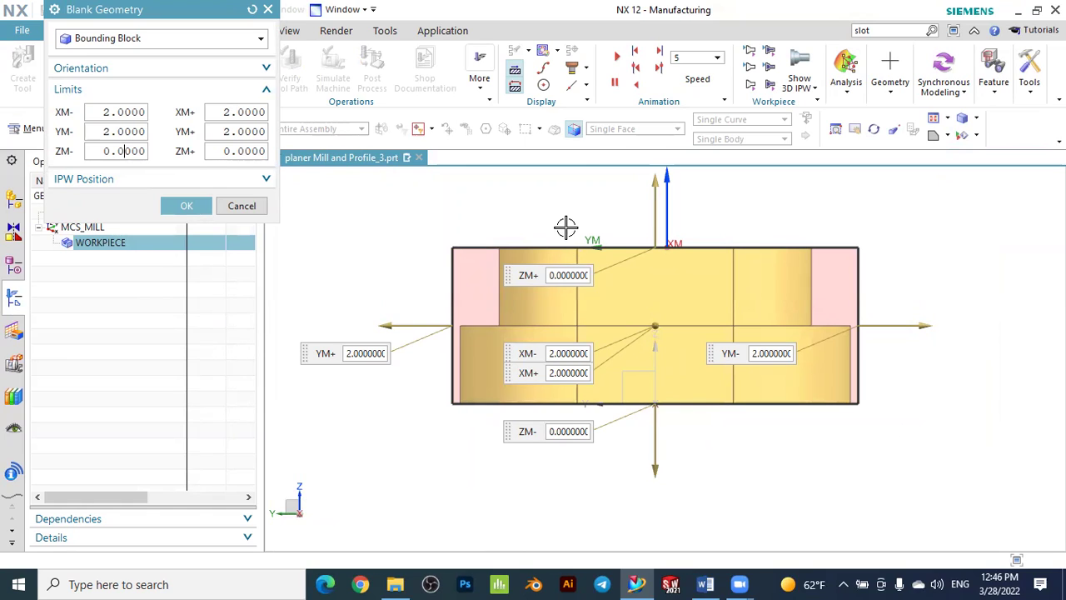
- Accept the bounding-block blank and display it around the part before confirming the WORKPIECE definition
{"action": "left_click", "coordinate": [188, 207]}
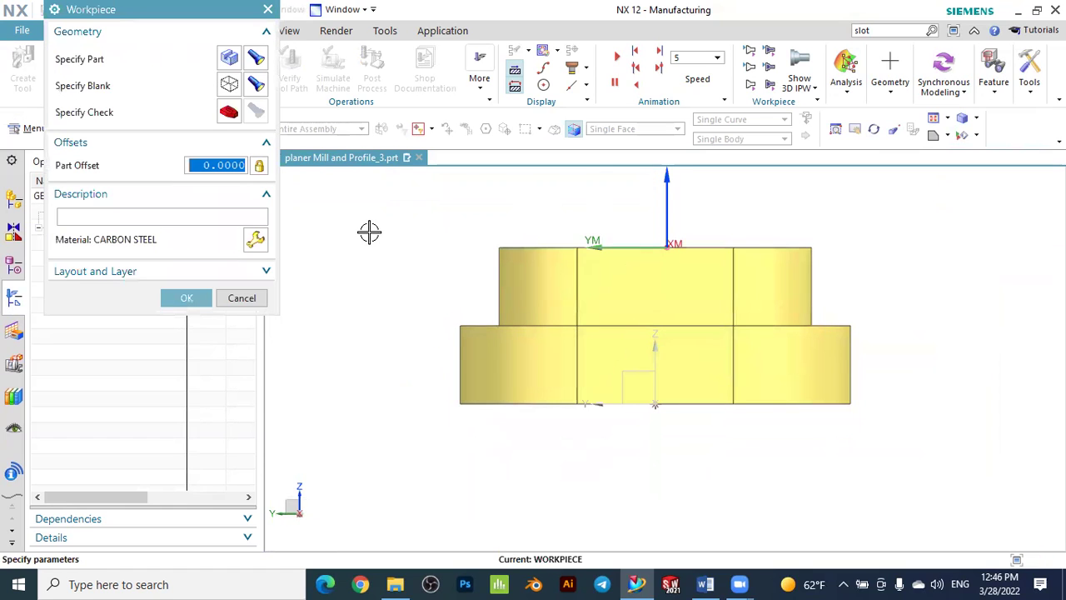
{"action": "left_click", "coordinate": [260, 96]}
{"action": "middle_click_drag", "start_coordinate": [388, 230], "coordinate": [447, 243]}
{"action": "scroll", "coordinate": [450, 241], "scroll_direction": "down", "scroll_amount": 2}
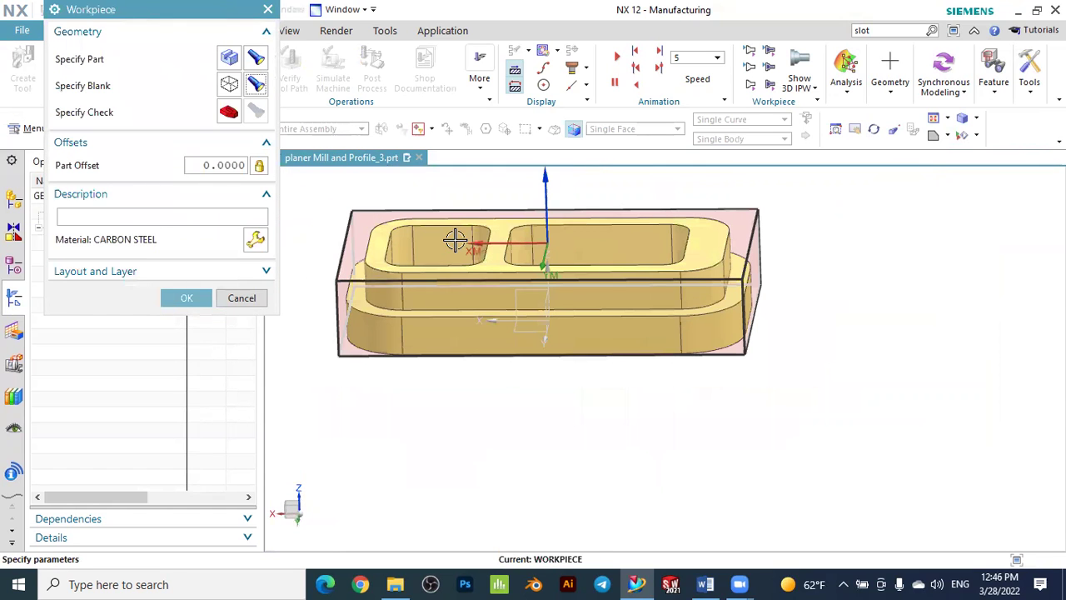
{"action": "scroll", "coordinate": [362, 215], "scroll_direction": "up", "scroll_amount": 2}
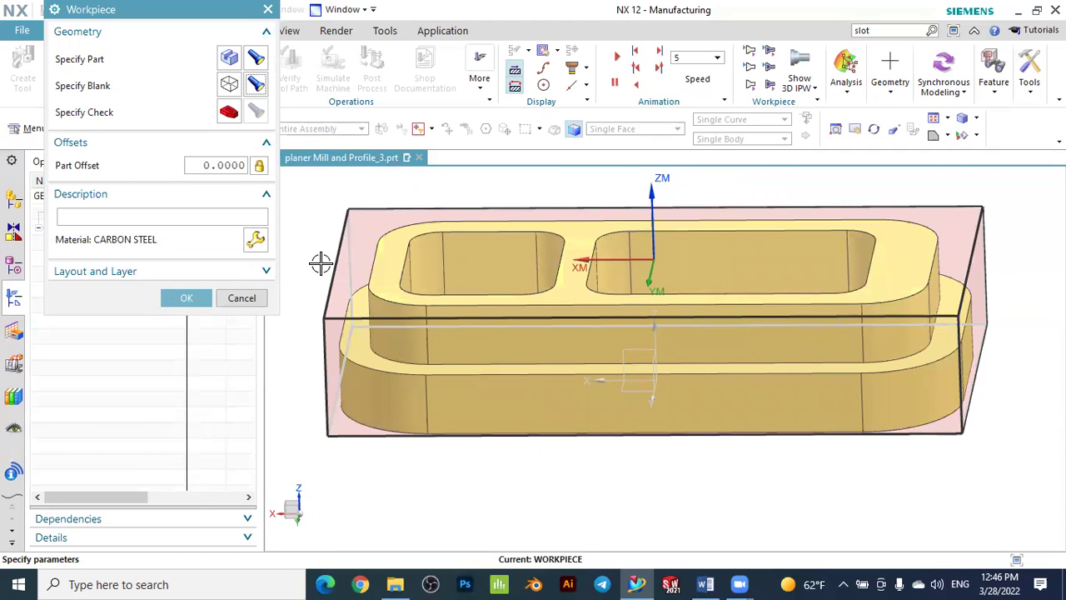
{"action": "left_click", "coordinate": [187, 298]}
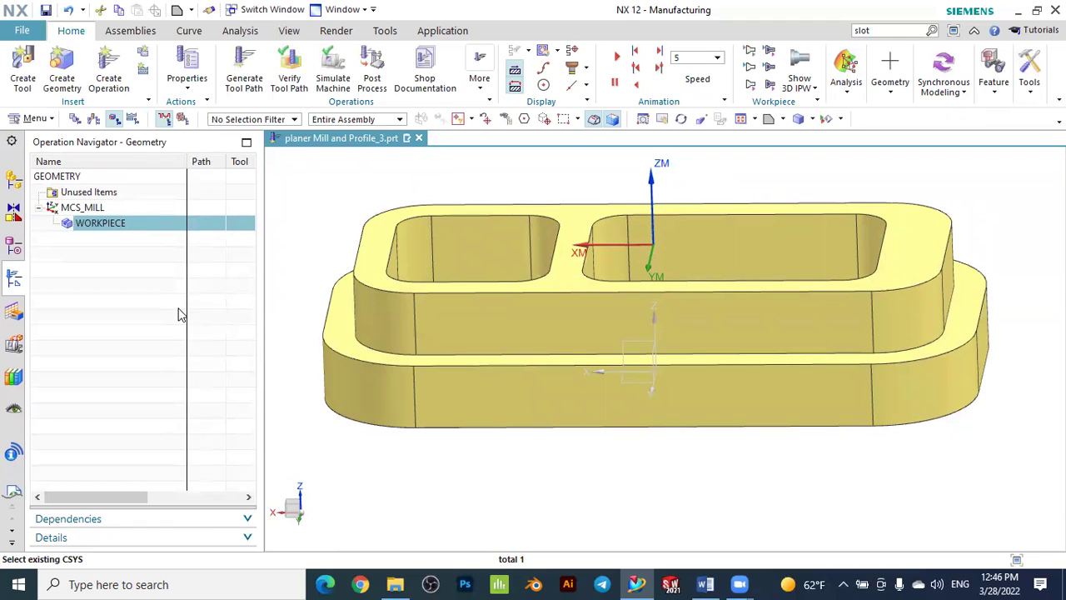
{"action": "left_click", "coordinate": [155, 316]}
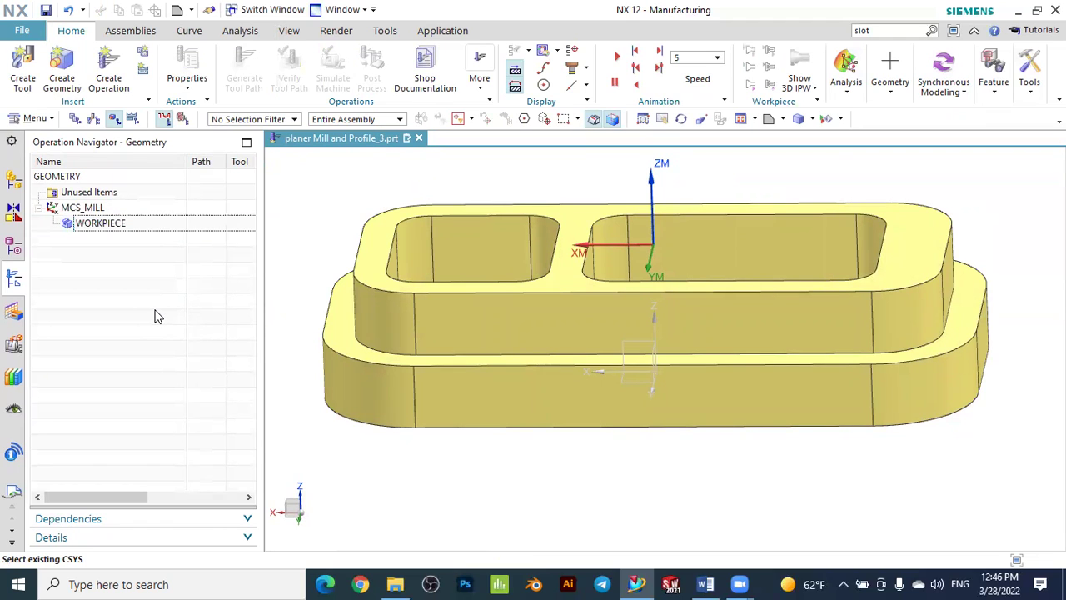
- Create a mill_planar tool of subtype MILL under GENERIC_MACHINE and name it MILL_D10
{"action": "scroll", "coordinate": [420, 377], "scroll_direction": "down", "scroll_amount": 1}
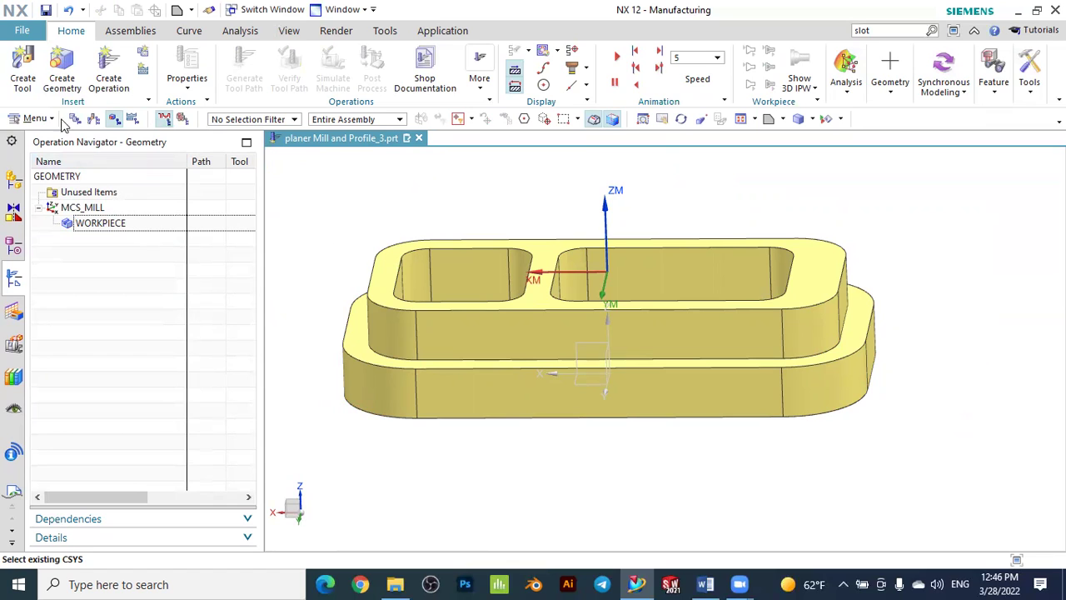
{"action": "left_click", "coordinate": [28, 71]}
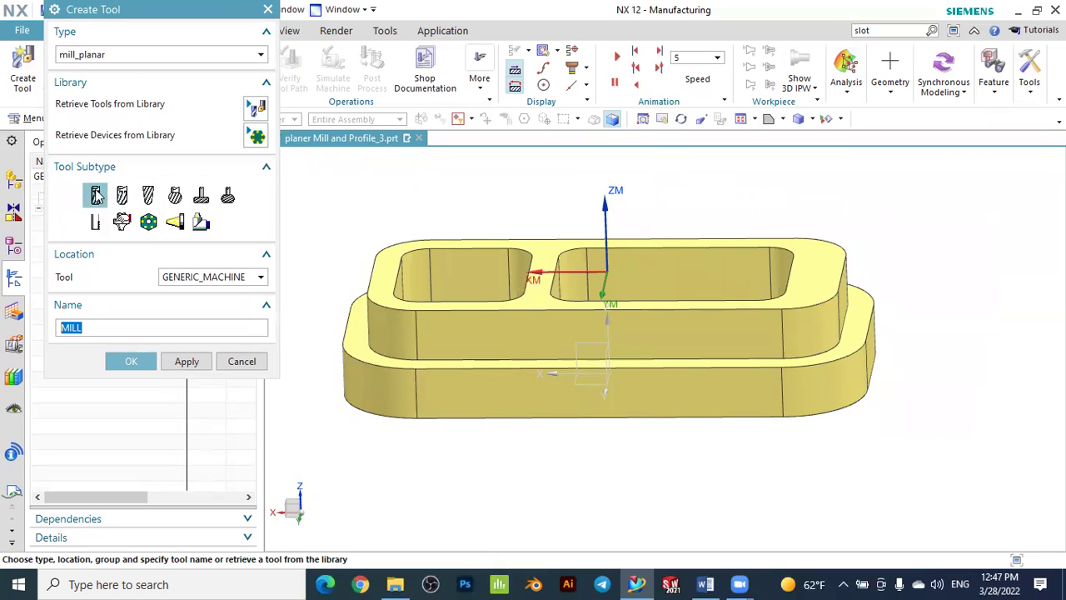
{"action": "left_click", "coordinate": [81, 55]}
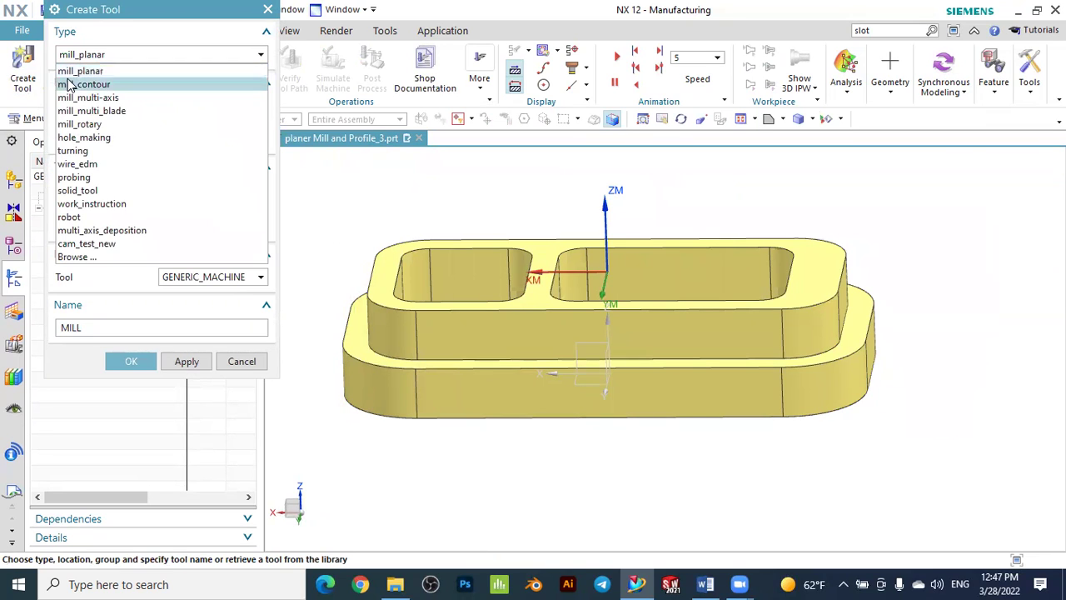
{"action": "left_click", "coordinate": [75, 70]}
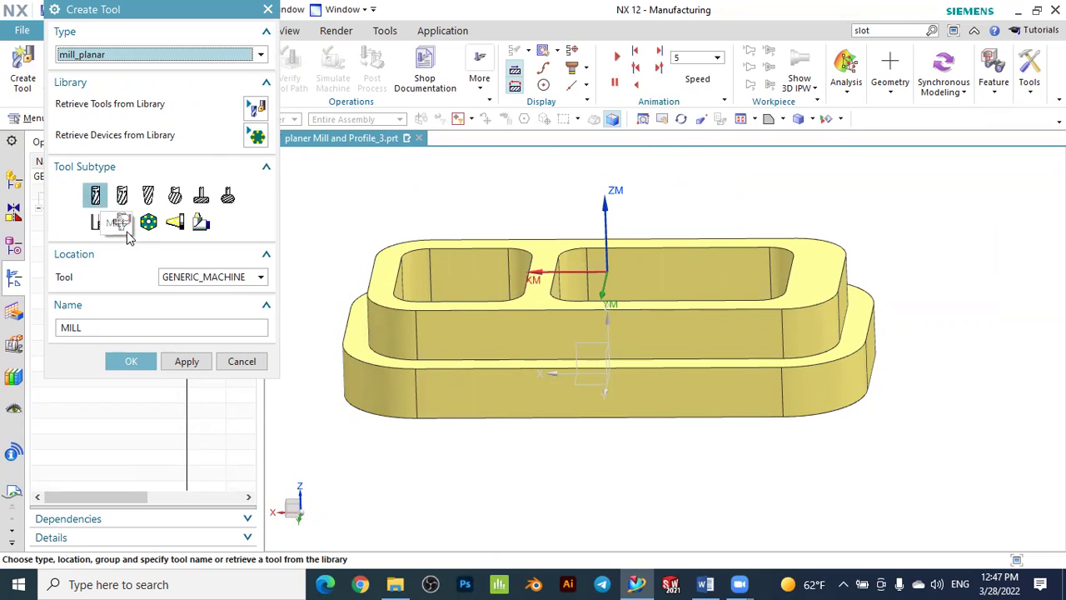
{"action": "left_click", "coordinate": [90, 326]}
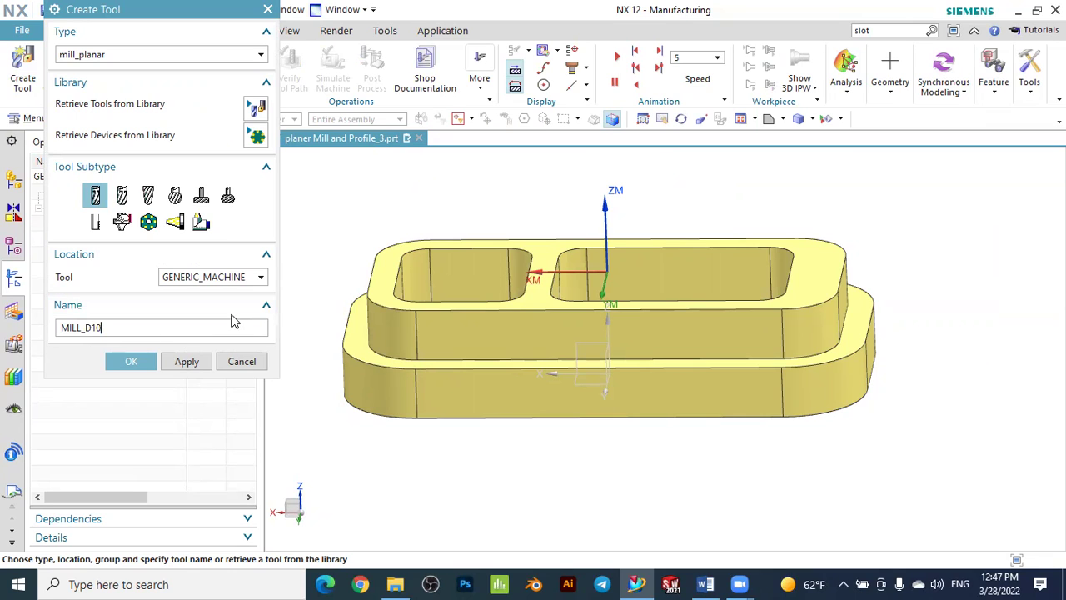
{"action": "left_click", "coordinate": [132, 363]}
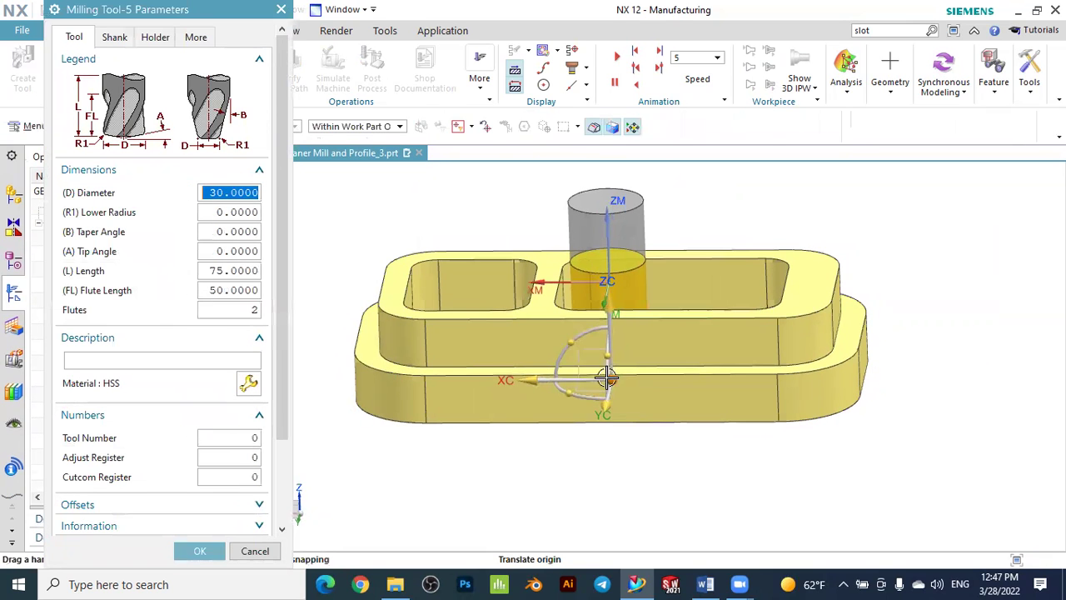
- Move the tool preview above the part's top face and set the cutter diameter to 10
{"action": "left_click_drag", "start_coordinate": [578, 238], "coordinate": [527, 236]}
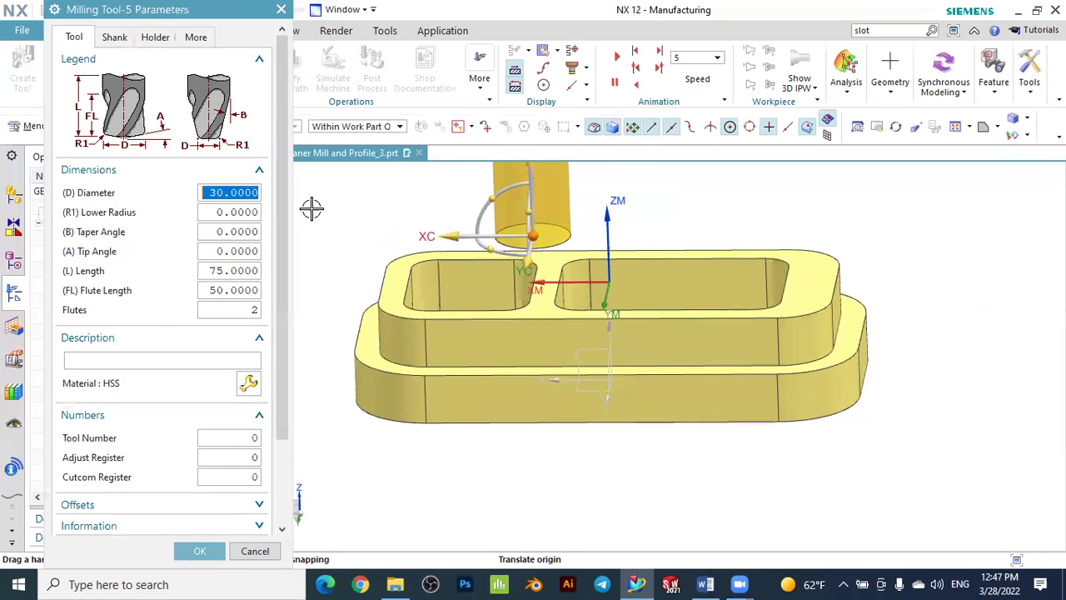
{"action": "left_click", "coordinate": [231, 192]}
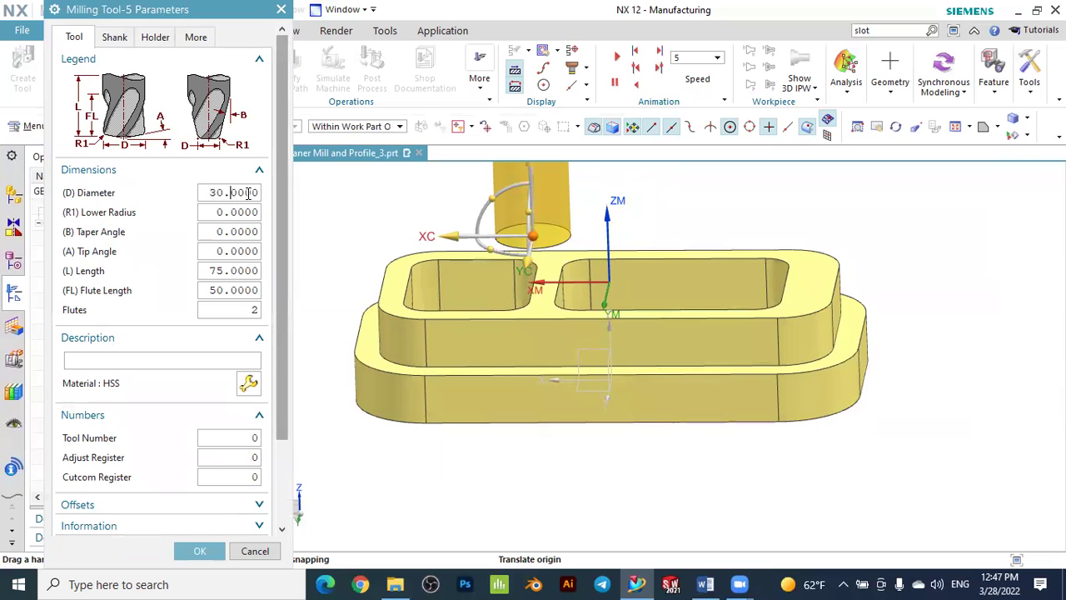
{"action": "double_click", "coordinate": [249, 192]}
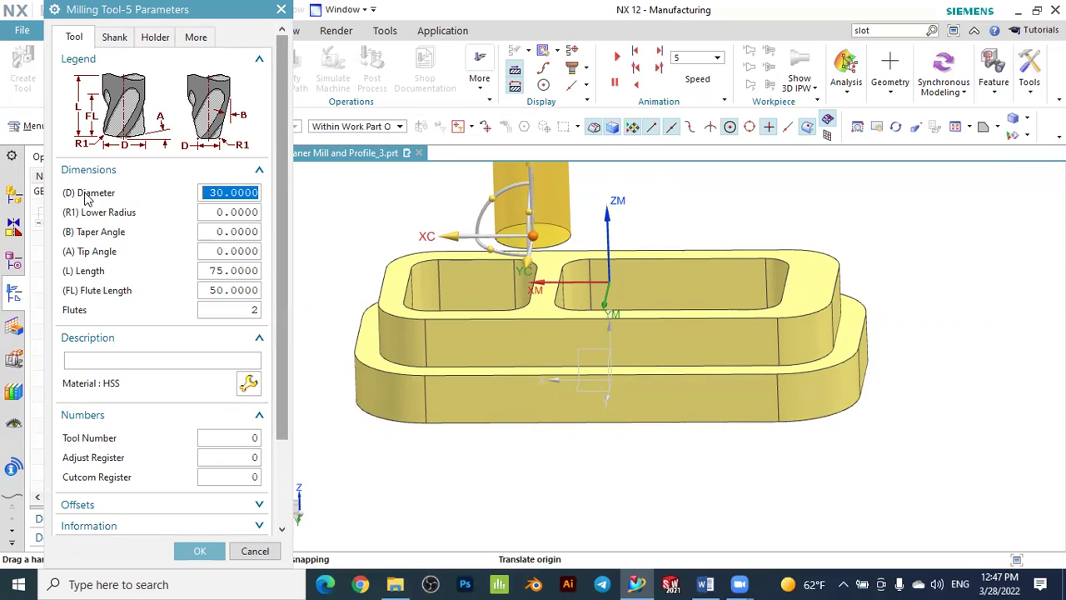
{"action": "type", "text": "10"}
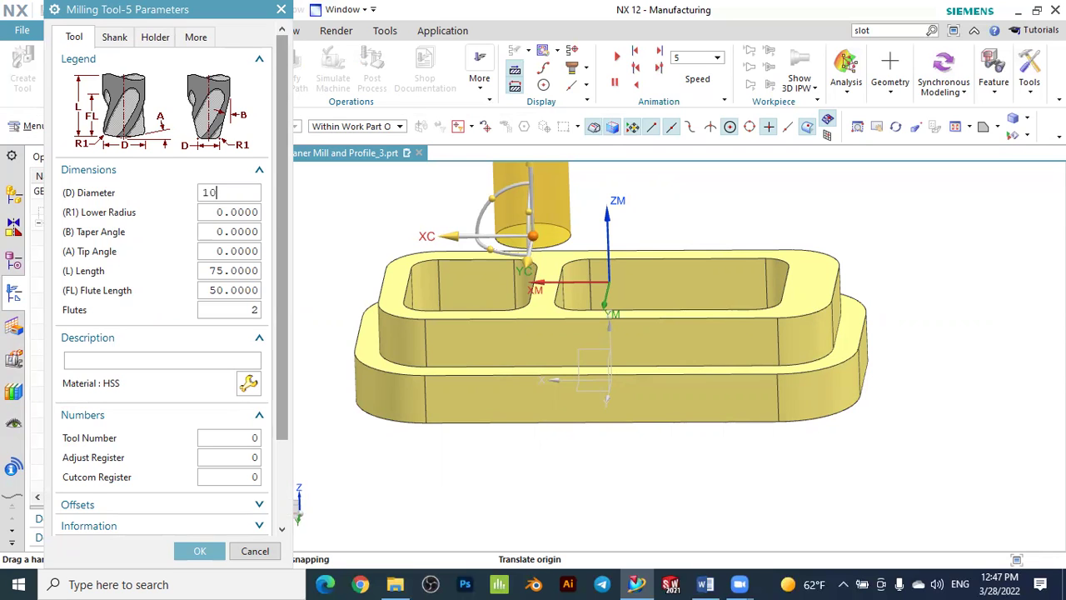
{"action": "key", "text": "Return"}
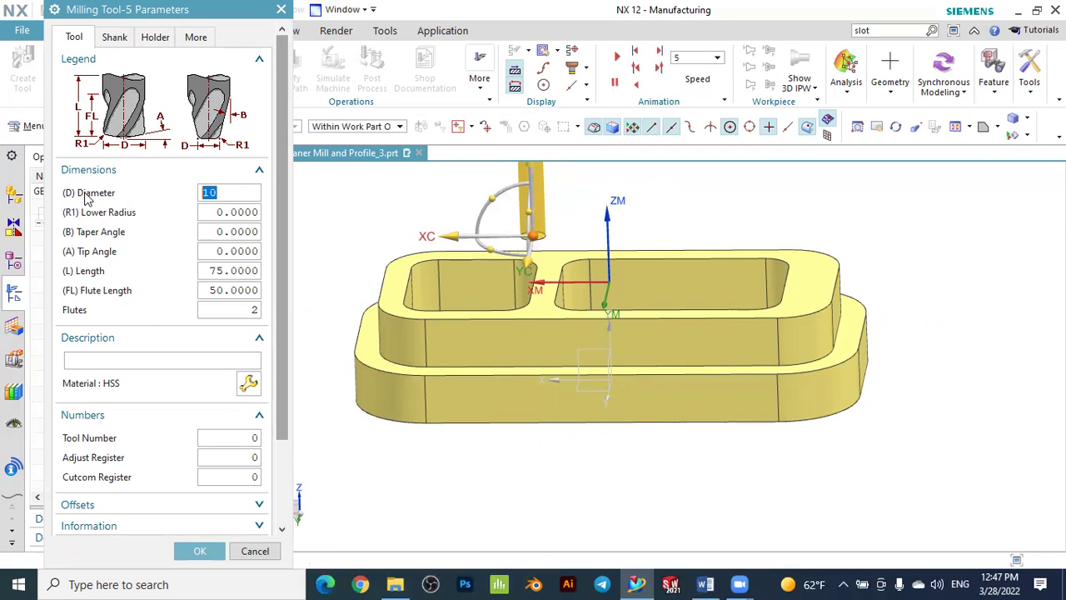
{"action": "scroll", "coordinate": [466, 305], "scroll_direction": "down", "scroll_amount": 3}
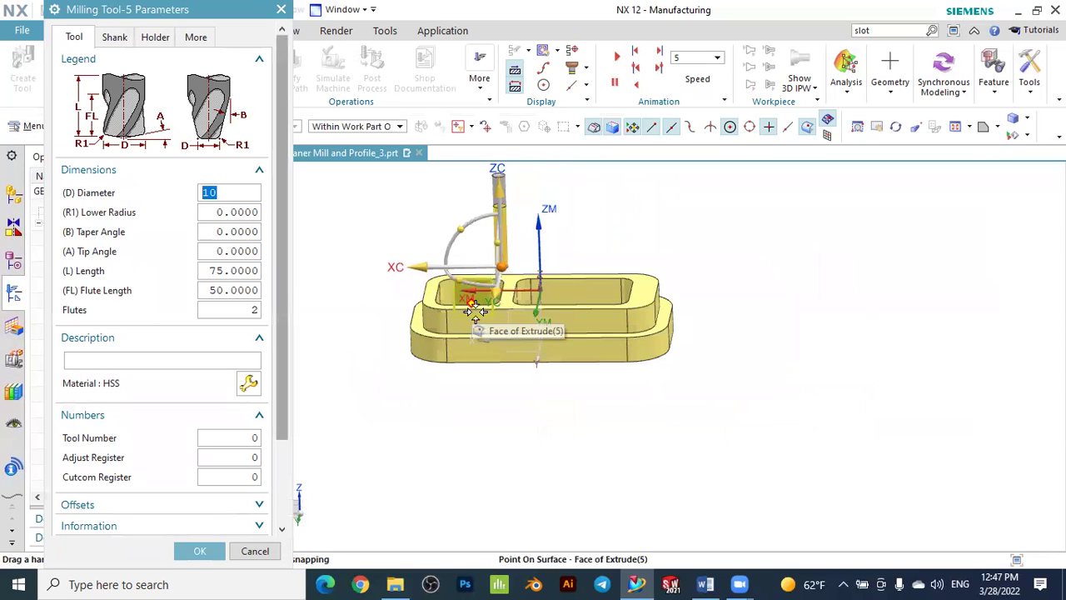
{"action": "scroll", "coordinate": [486, 302], "scroll_direction": "up", "scroll_amount": 1}
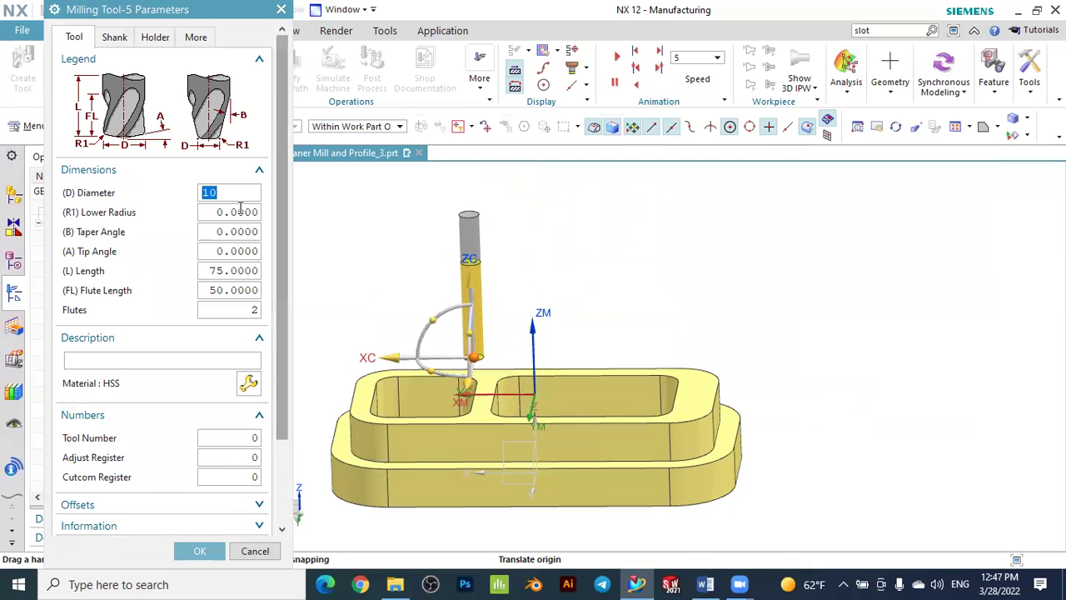
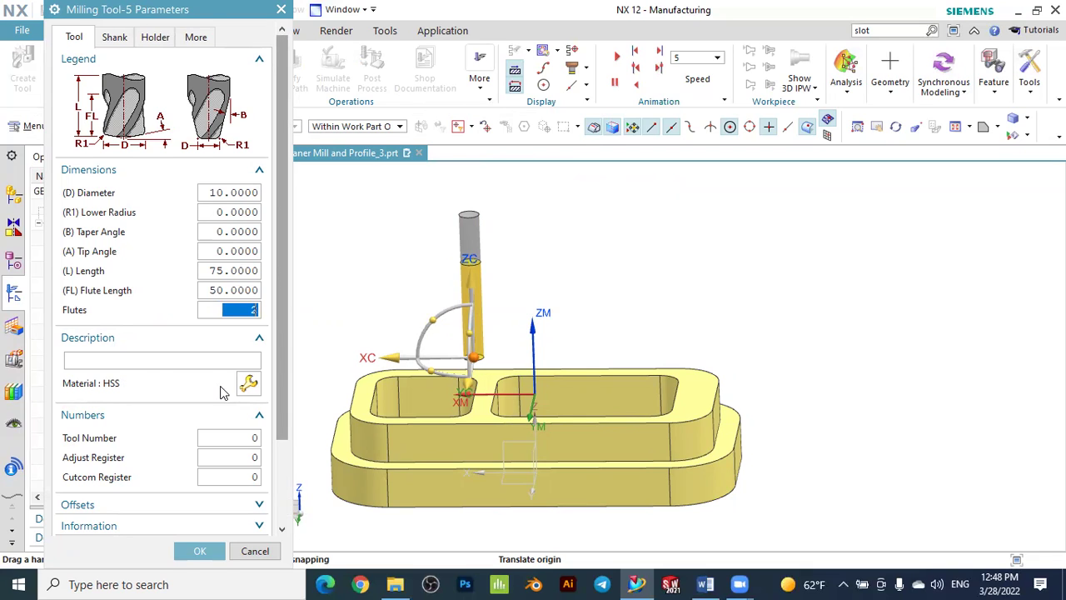
- Look through the tool material library for the cutter and set its tool number to 1
{"action": "left_click", "coordinate": [247, 387]}
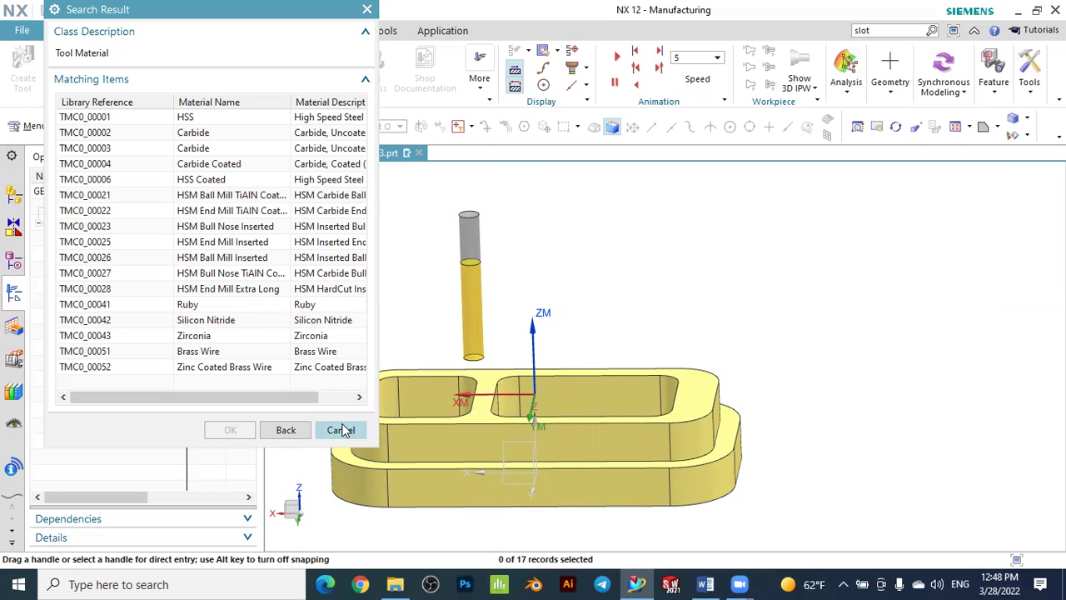
{"action": "left_click", "coordinate": [292, 430]}
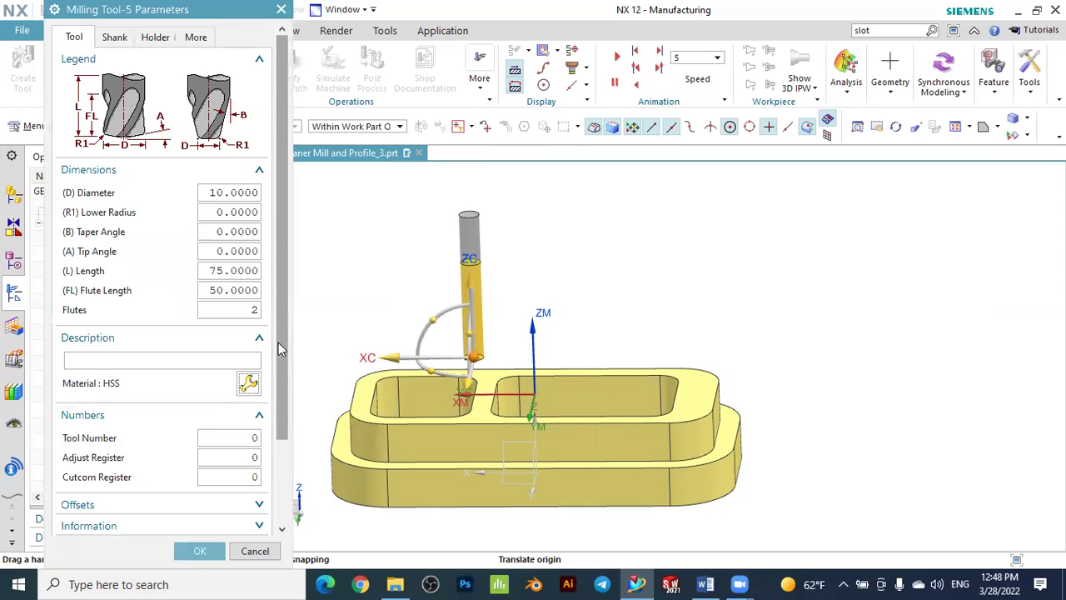
{"action": "scroll", "coordinate": [193, 422], "scroll_direction": "down", "scroll_amount": 1}
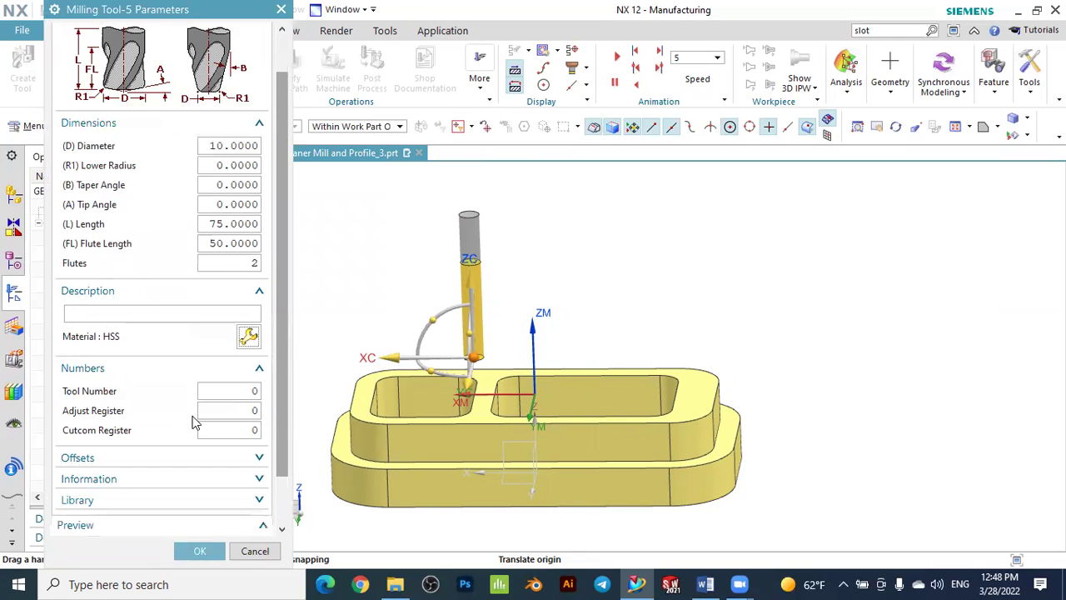
{"action": "double_click", "coordinate": [257, 392]}
{"action": "type", "text": "1"}
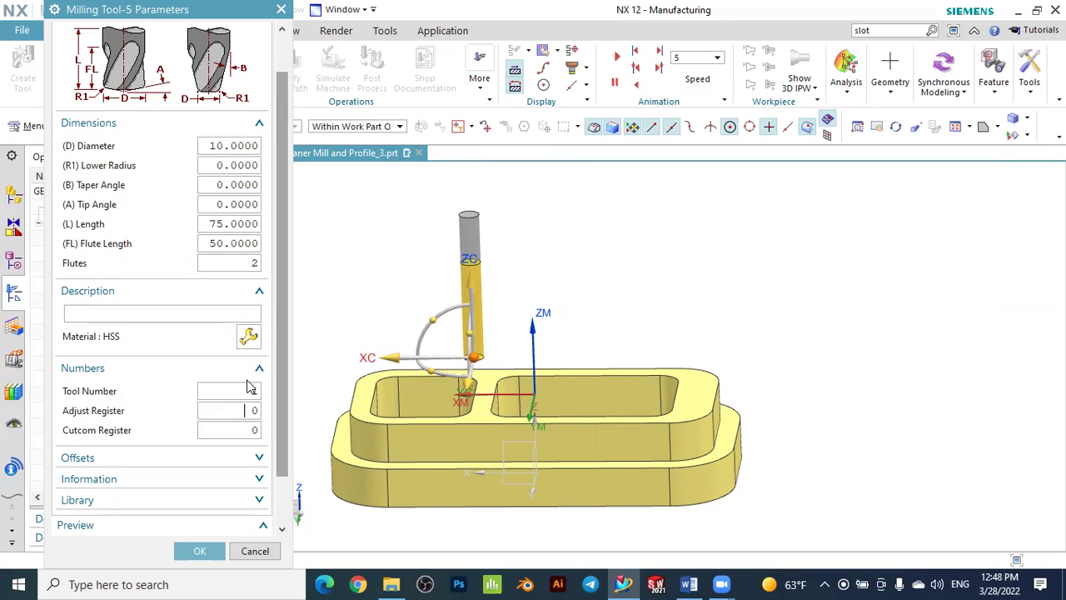
- Define a shank for the cutter, keeping its default diameter, length and taper length, and confirm the tool
{"action": "scroll", "coordinate": [226, 367], "scroll_direction": "up", "scroll_amount": 2}
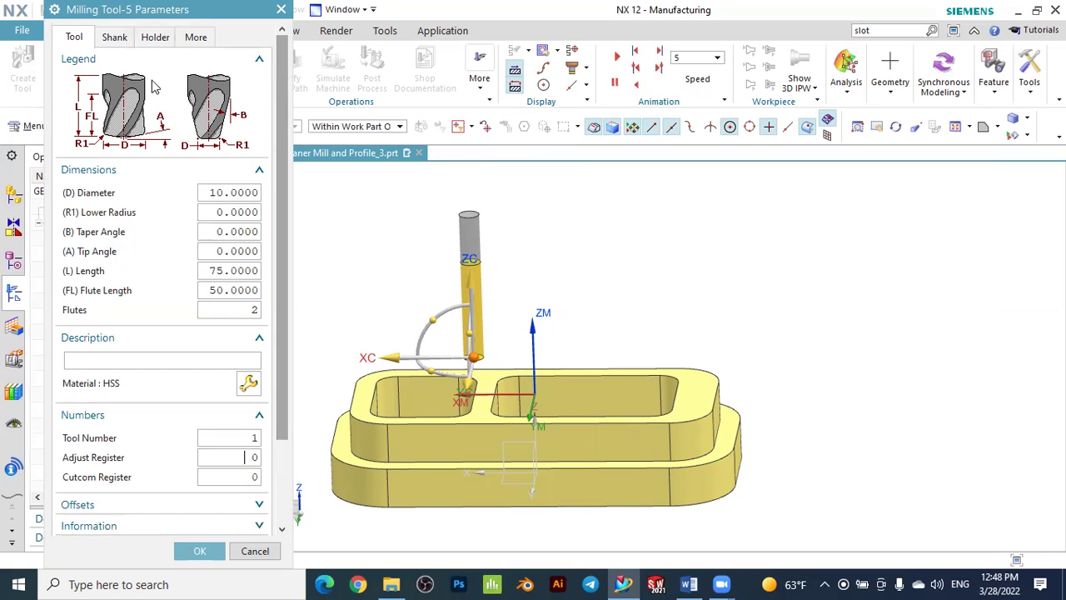
{"action": "left_click", "coordinate": [116, 39]}
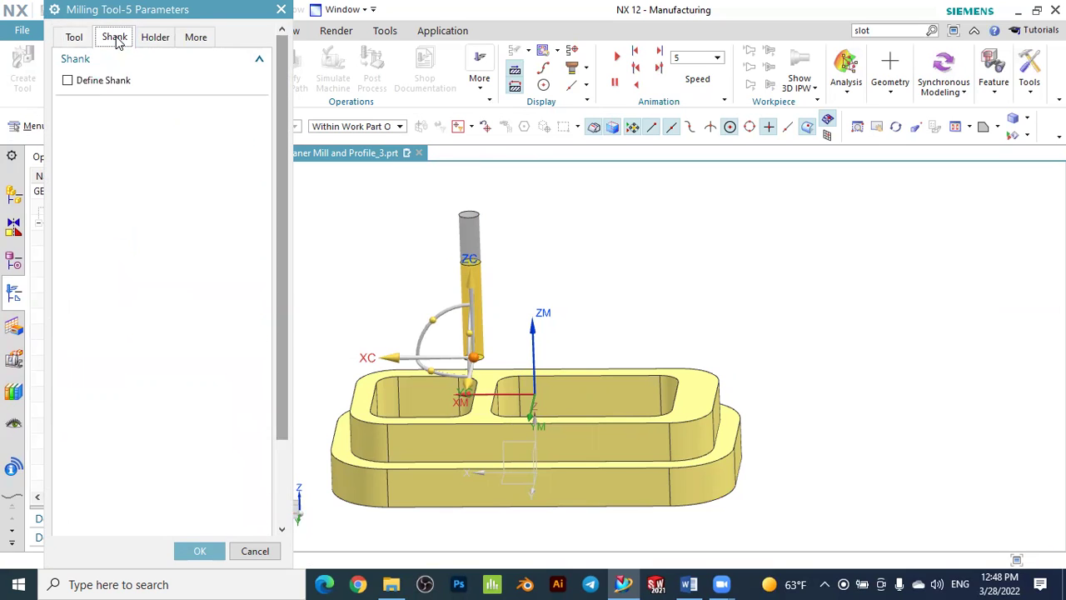
{"action": "left_click", "coordinate": [149, 40]}
{"action": "left_click", "coordinate": [112, 43]}
{"action": "left_click", "coordinate": [68, 80]}
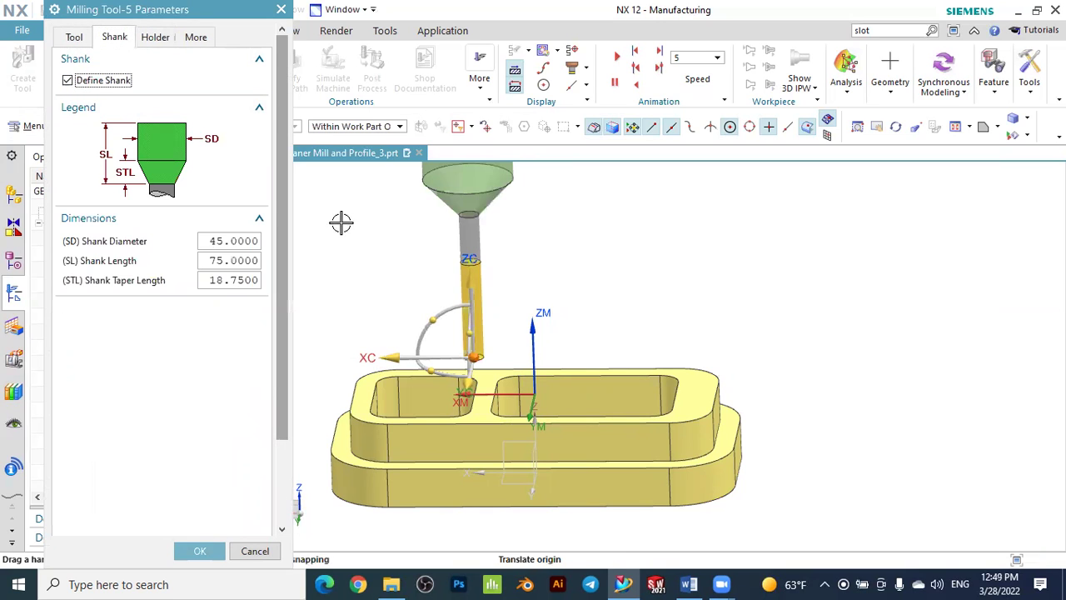
{"action": "scroll", "coordinate": [398, 321], "scroll_direction": "down", "scroll_amount": 3}
{"action": "scroll", "coordinate": [426, 217], "scroll_direction": "up", "scroll_amount": 2}
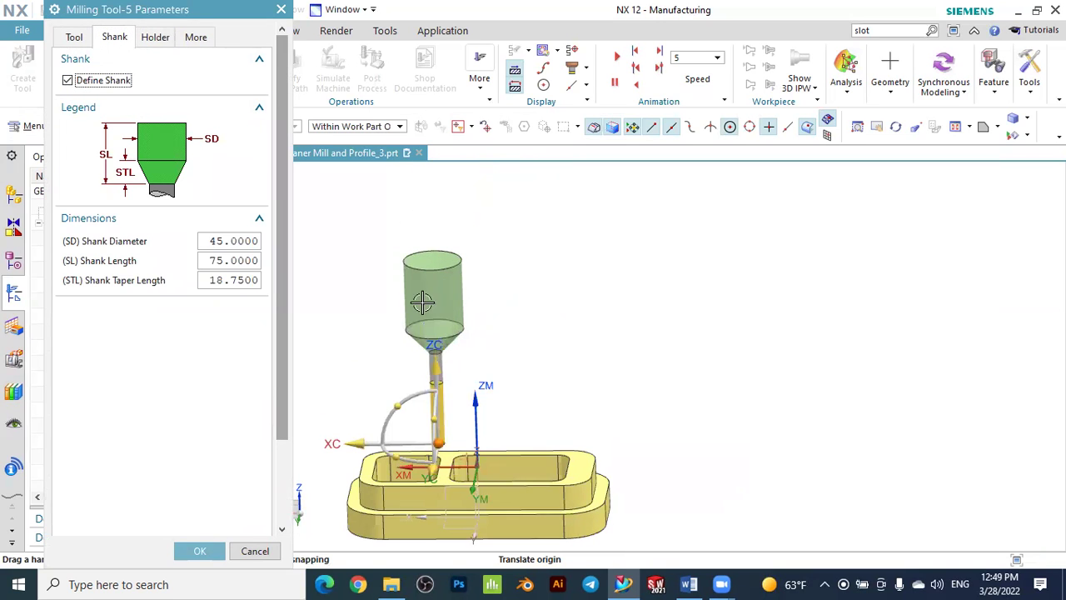
{"action": "left_click", "coordinate": [224, 244]}
{"action": "left_click", "coordinate": [230, 241]}
{"action": "left_click", "coordinate": [232, 260]}
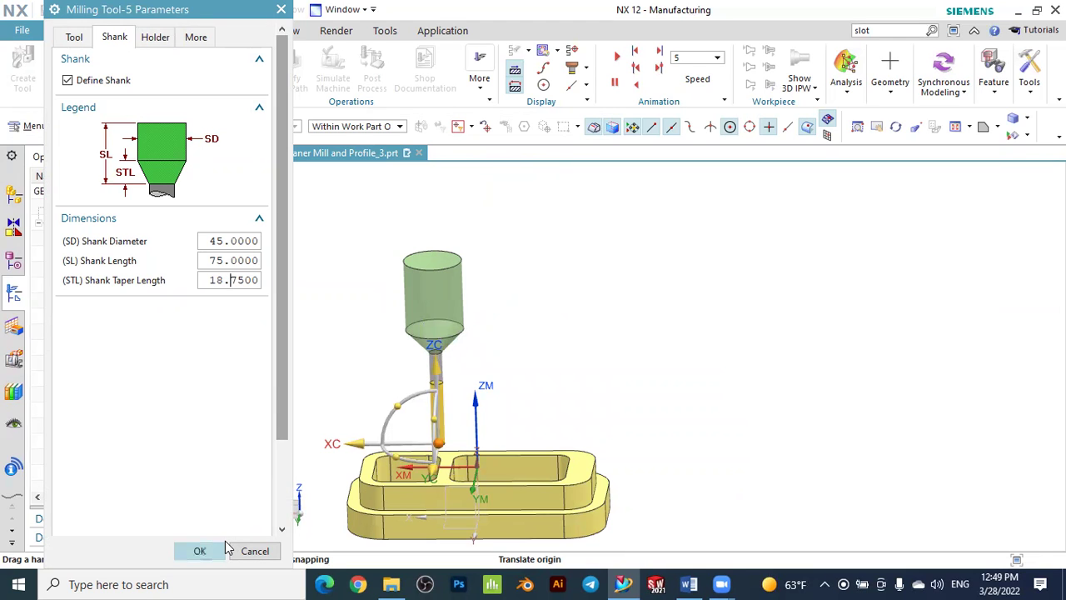
{"action": "left_click", "coordinate": [200, 551]}
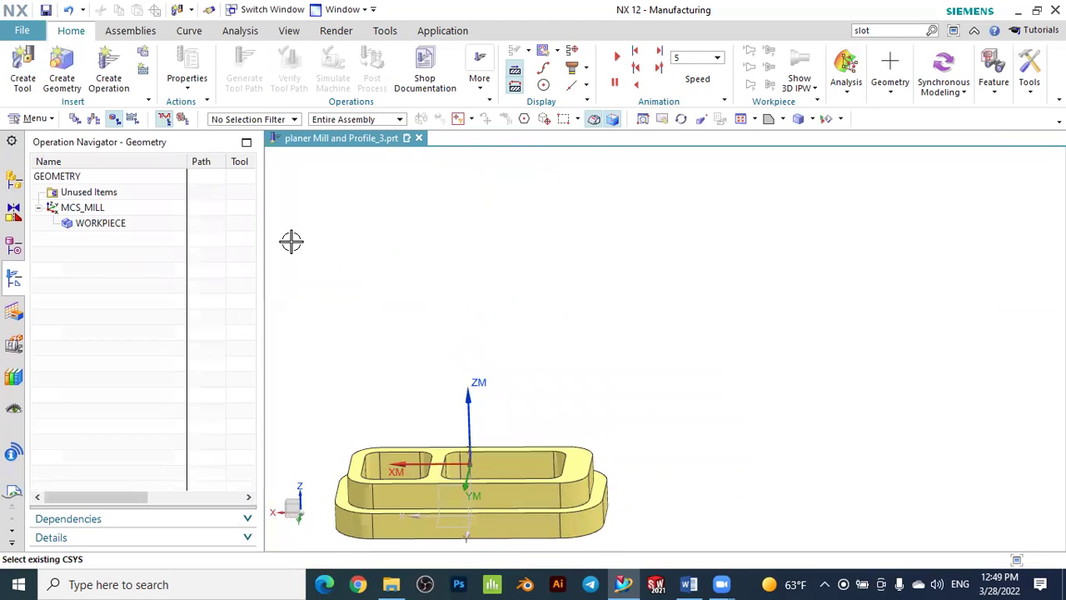
- Show the Operation Navigator's machine tool view and preview MILL_D10 on the part
{"action": "left_click", "coordinate": [94, 119]}
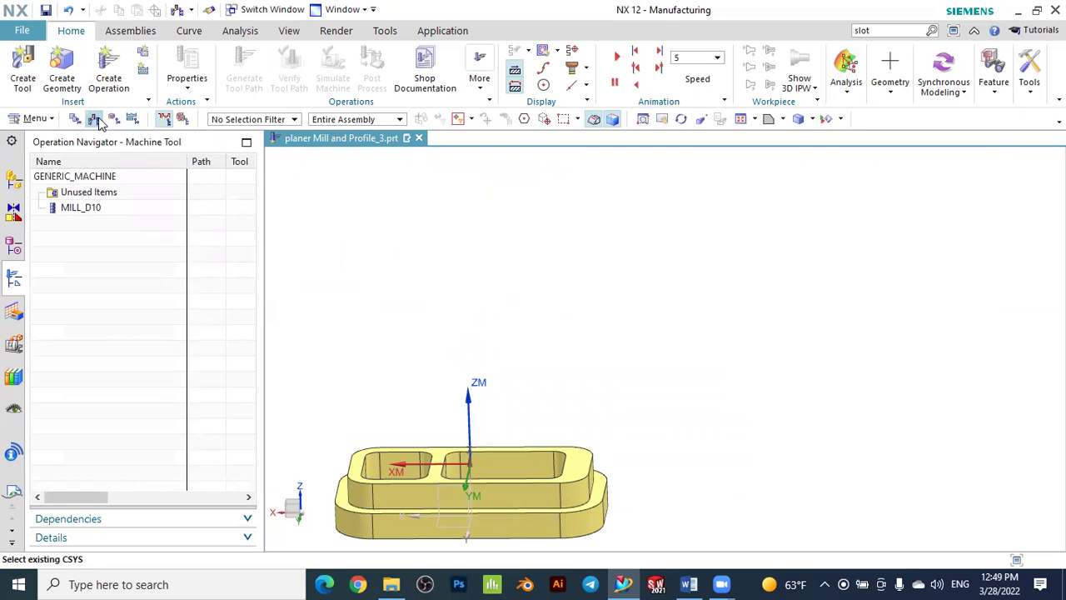
{"action": "left_click", "coordinate": [82, 211]}
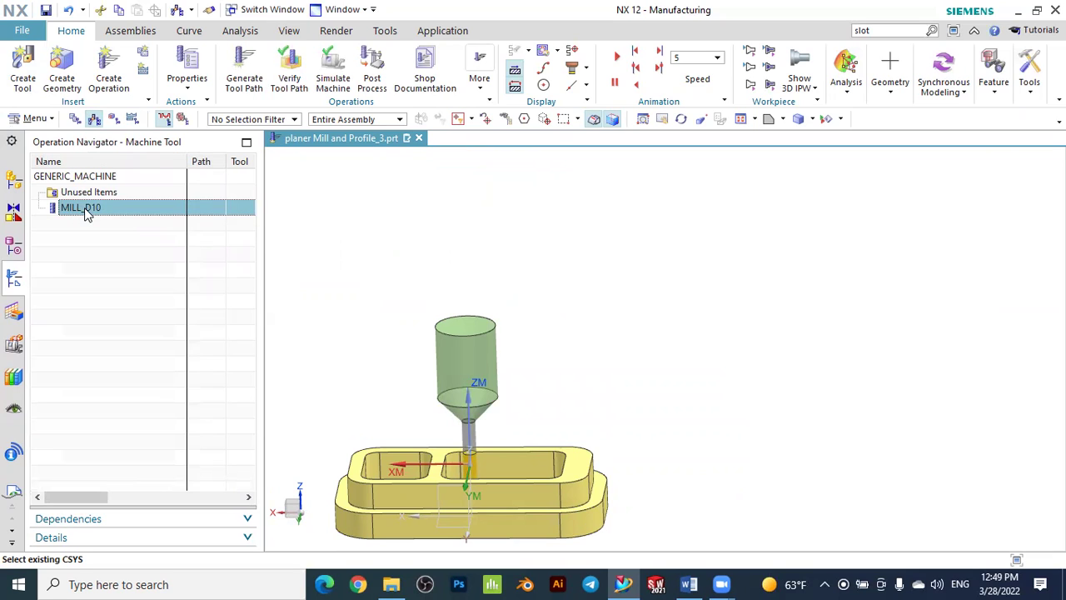
{"action": "left_click", "coordinate": [125, 275]}
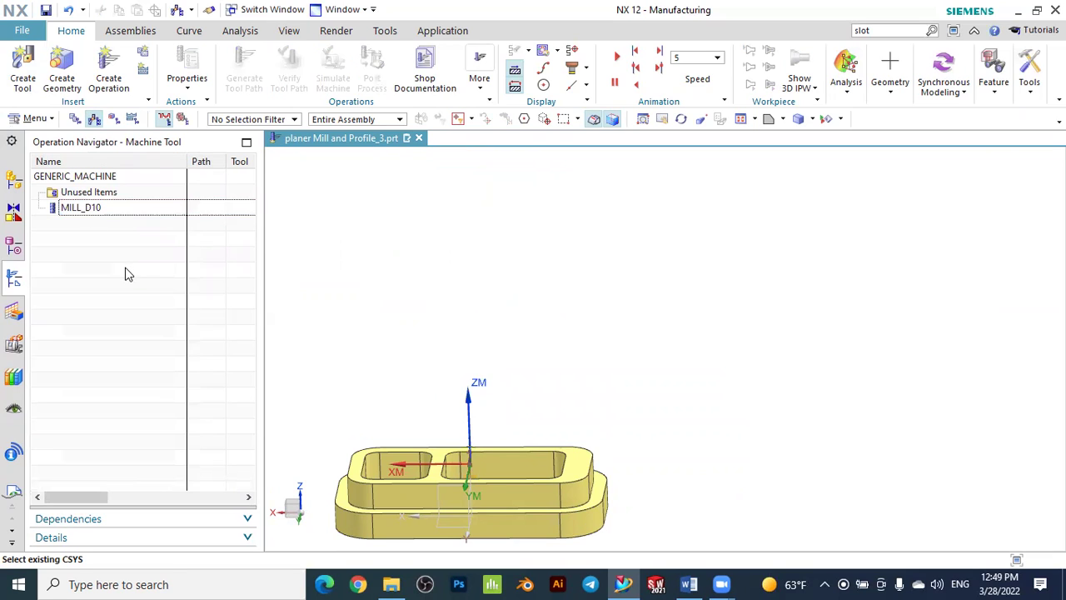
{"action": "scroll", "coordinate": [463, 285], "scroll_direction": "down", "scroll_amount": 2}
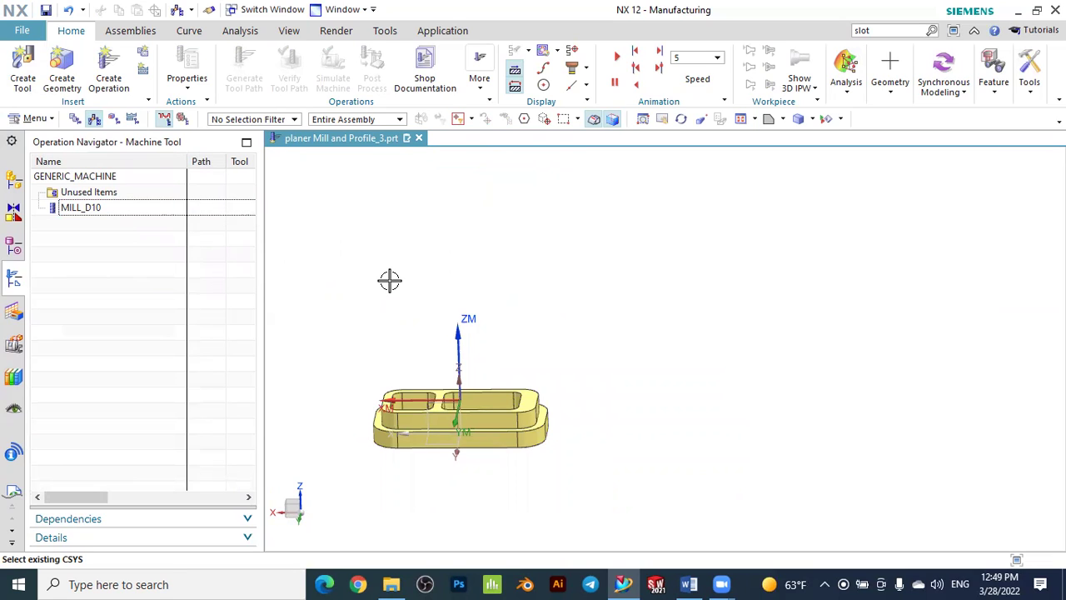
{"action": "scroll", "coordinate": [390, 280], "scroll_direction": "up", "scroll_amount": 2}
{"action": "middle_click_drag", "start_coordinate": [479, 301], "coordinate": [488, 439]}
{"action": "scroll", "coordinate": [488, 439], "scroll_direction": "up", "scroll_amount": 2}
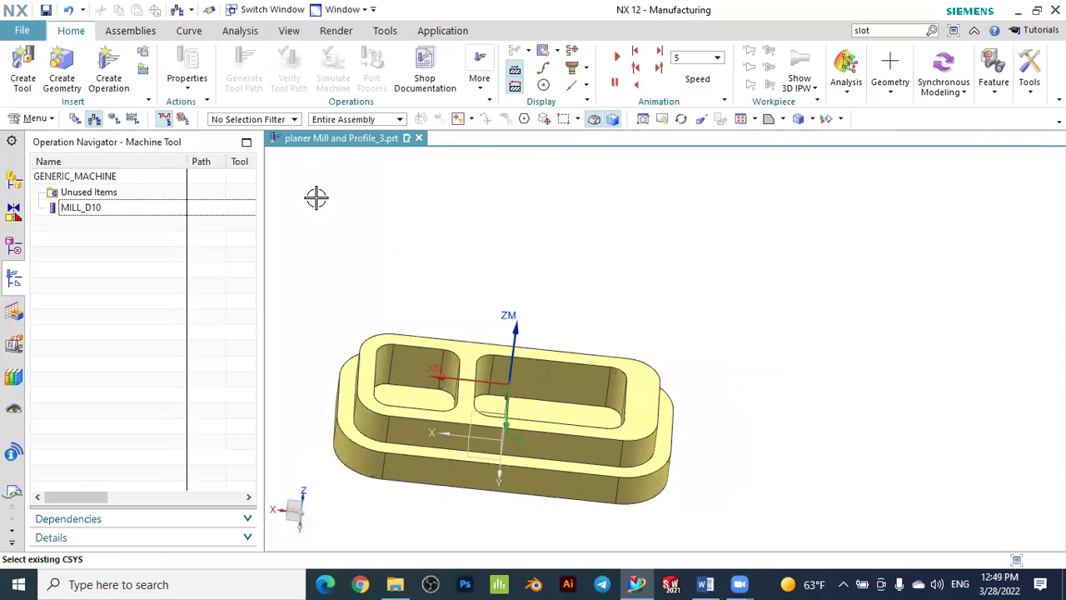
- Start a mill_planar operation of the planar mill subtype in PROGRAM and assign MILL_D10 as its tool
{"action": "left_click", "coordinate": [108, 63]}
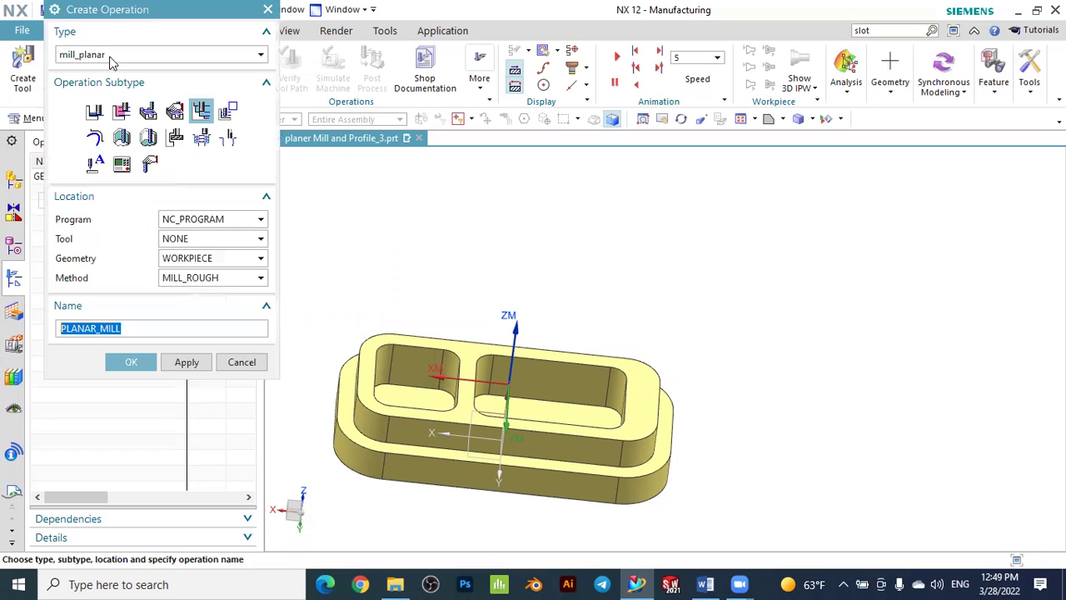
{"action": "left_click", "coordinate": [109, 56]}
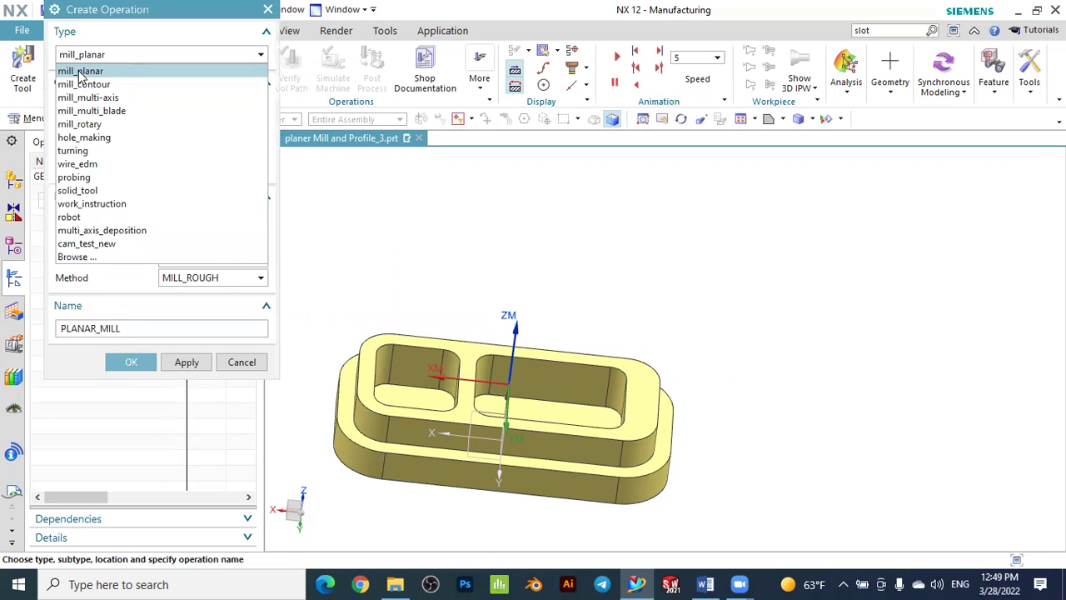
{"action": "left_click", "coordinate": [80, 72]}
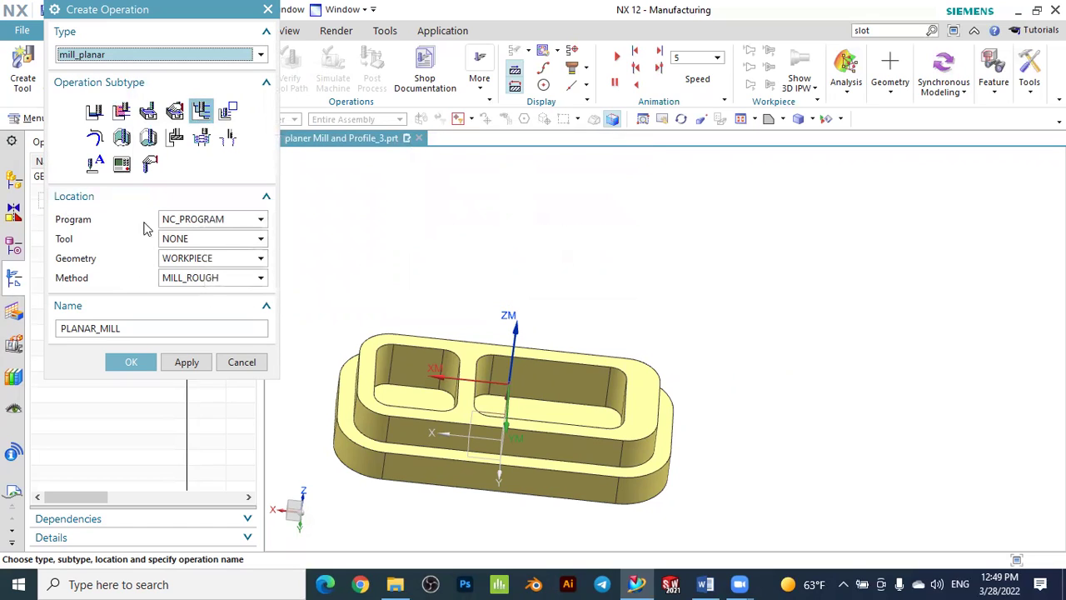
{"action": "left_click", "coordinate": [177, 222]}
{"action": "left_click", "coordinate": [179, 261]}
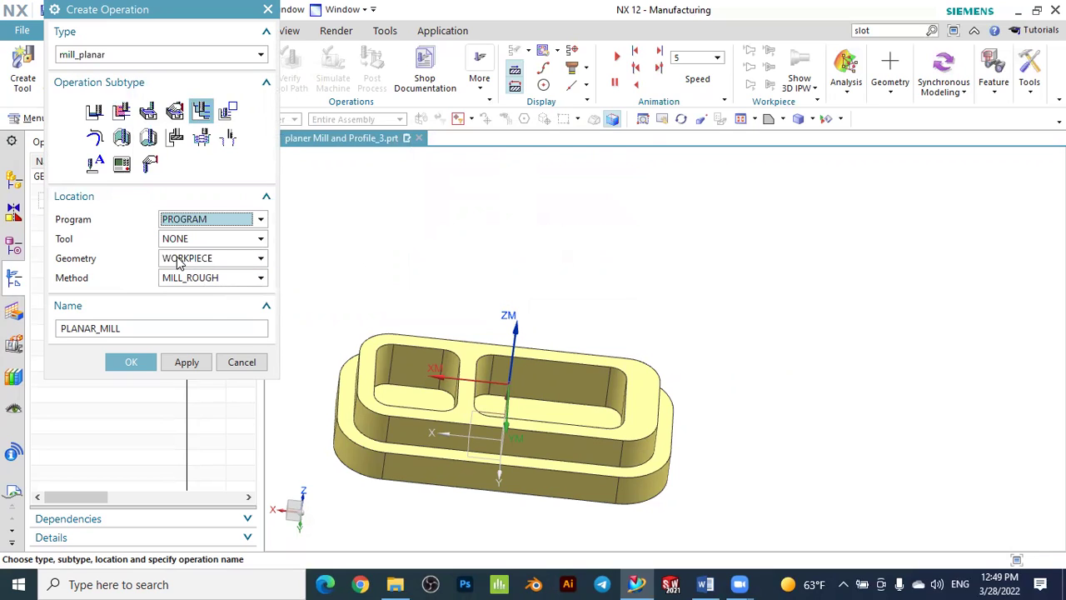
{"action": "left_click", "coordinate": [178, 241]}
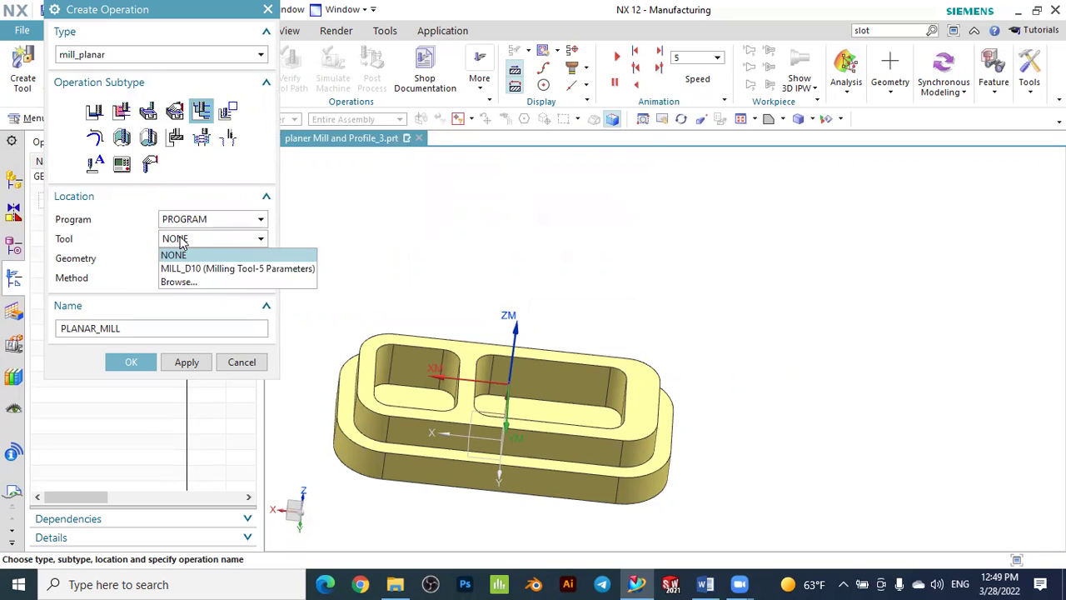
{"action": "left_click", "coordinate": [197, 270]}
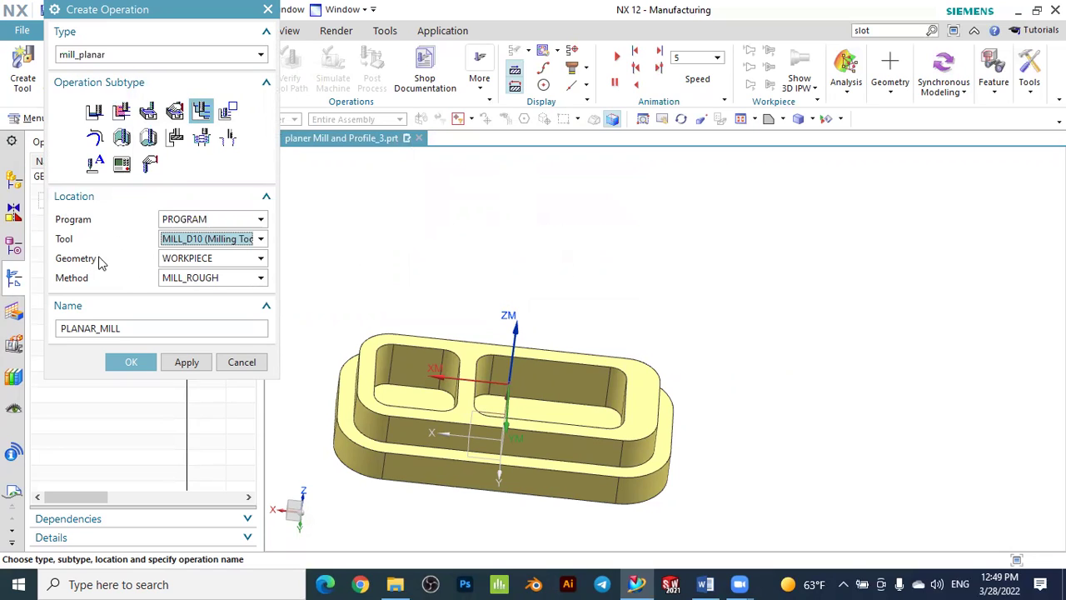
- Set the operation's geometry to WORKPIECE and its method to MILL_ROUGH, and create it with the name PLANAR_MILL
{"action": "left_click", "coordinate": [190, 261]}
{"action": "left_click", "coordinate": [185, 303]}
{"action": "left_click", "coordinate": [189, 262]}
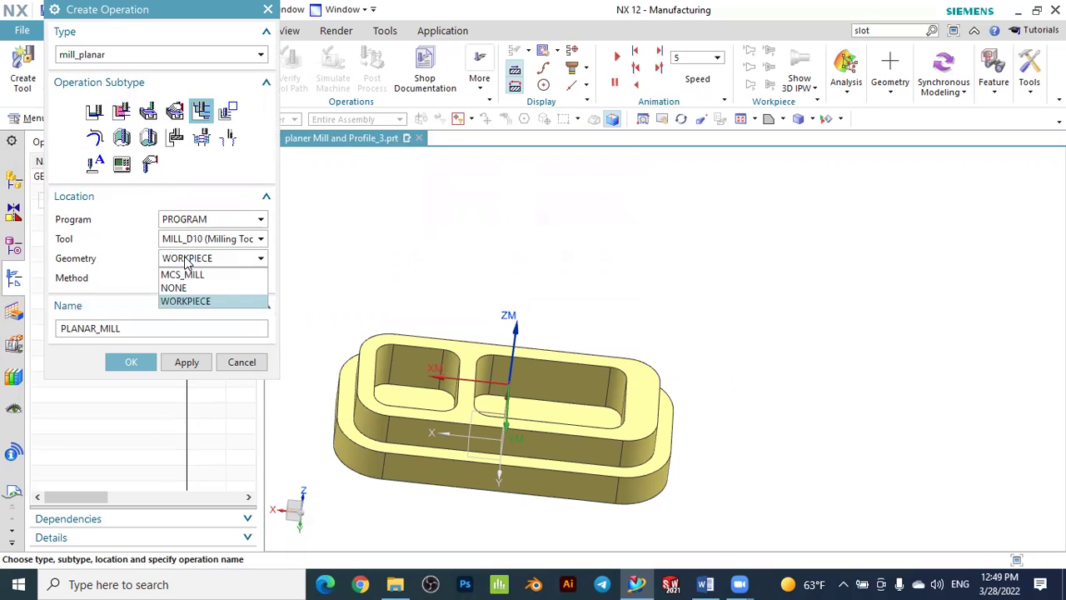
{"action": "left_click", "coordinate": [179, 303]}
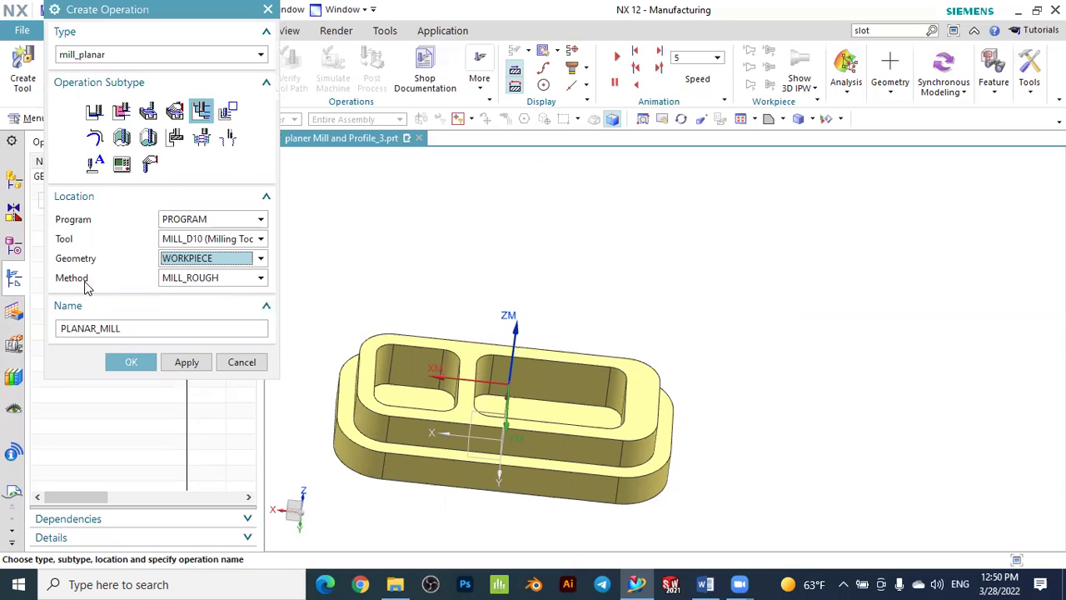
{"action": "left_click", "coordinate": [185, 281]}
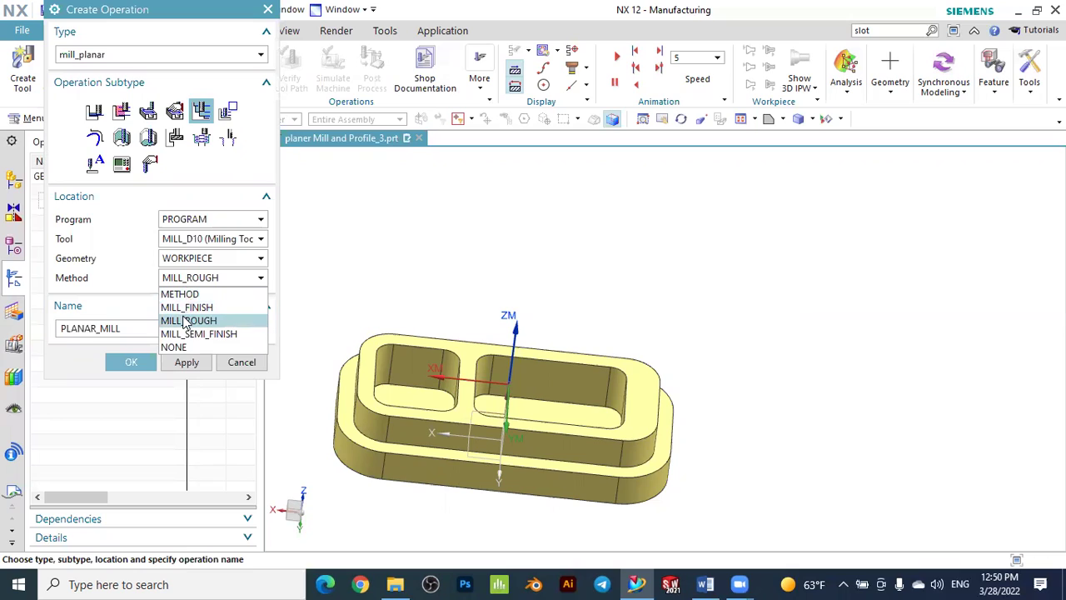
{"action": "left_click", "coordinate": [187, 322]}
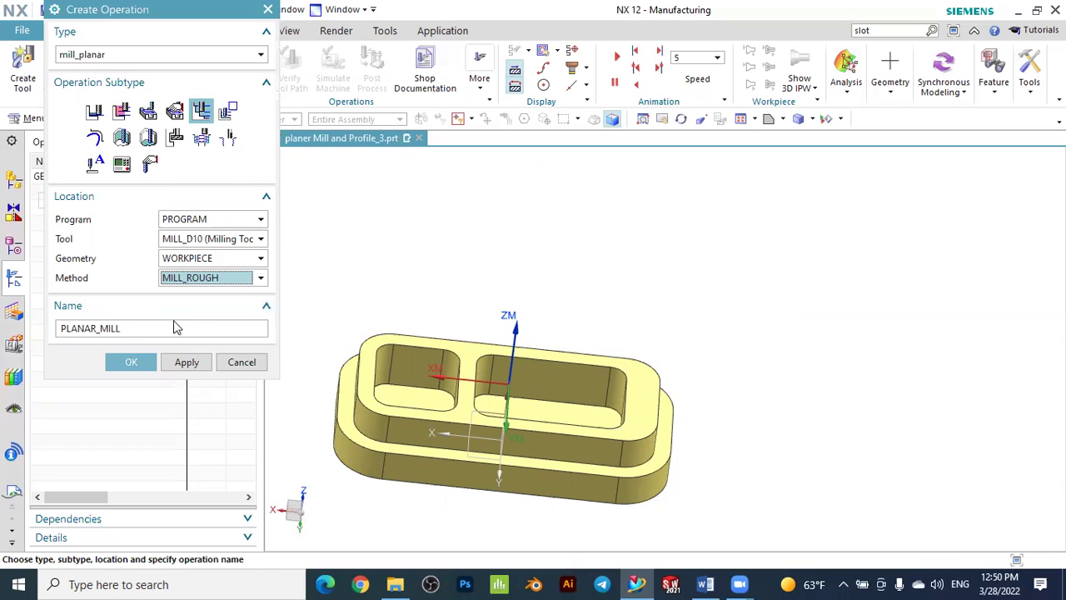
{"action": "left_click", "coordinate": [163, 328]}
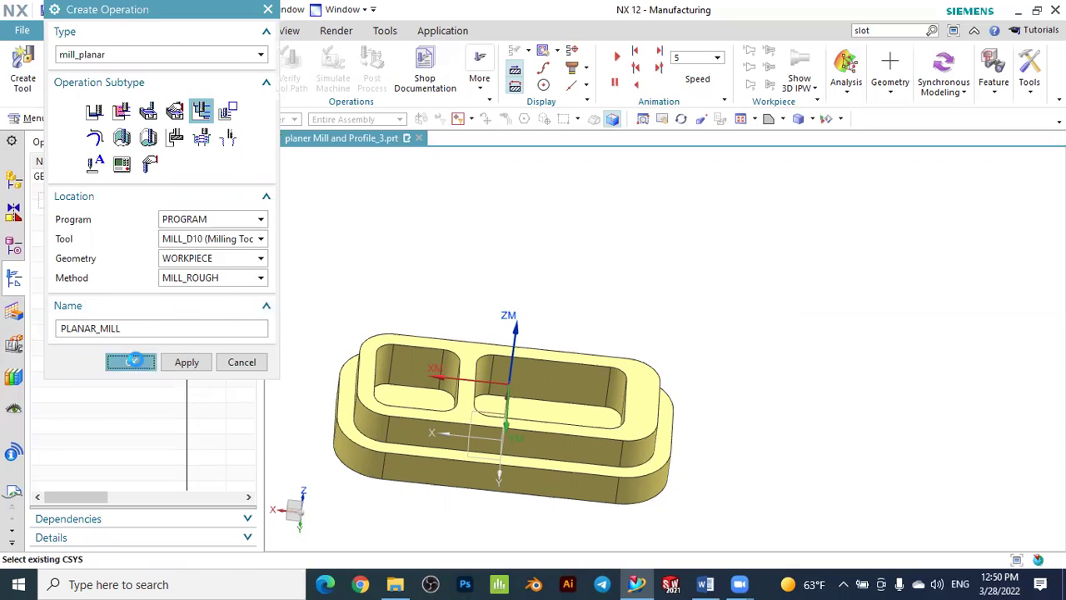
{"action": "left_click", "coordinate": [136, 361]}
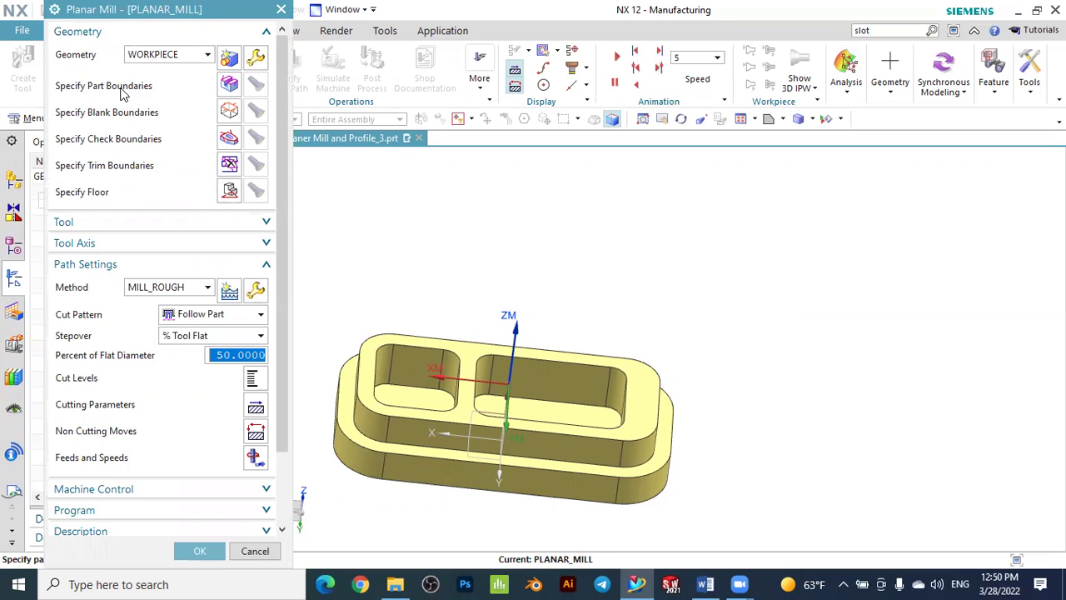
- Begin specifying the part boundaries by Curves, with the curve selection rule set to Tangent Curves
{"action": "left_click", "coordinate": [229, 86]}
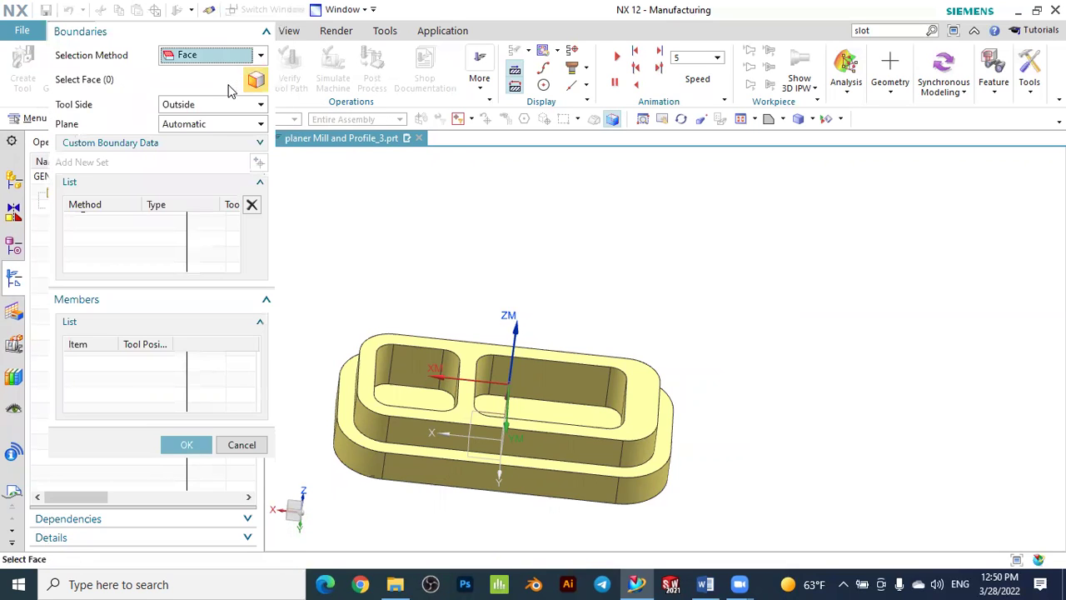
{"action": "left_click", "coordinate": [190, 59]}
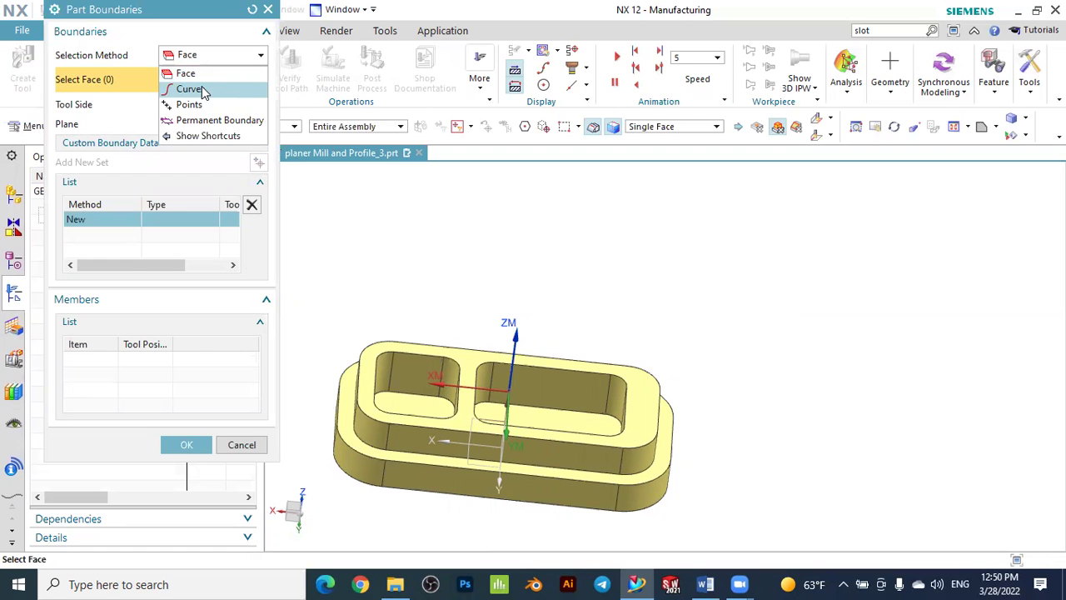
{"action": "left_click", "coordinate": [189, 89]}
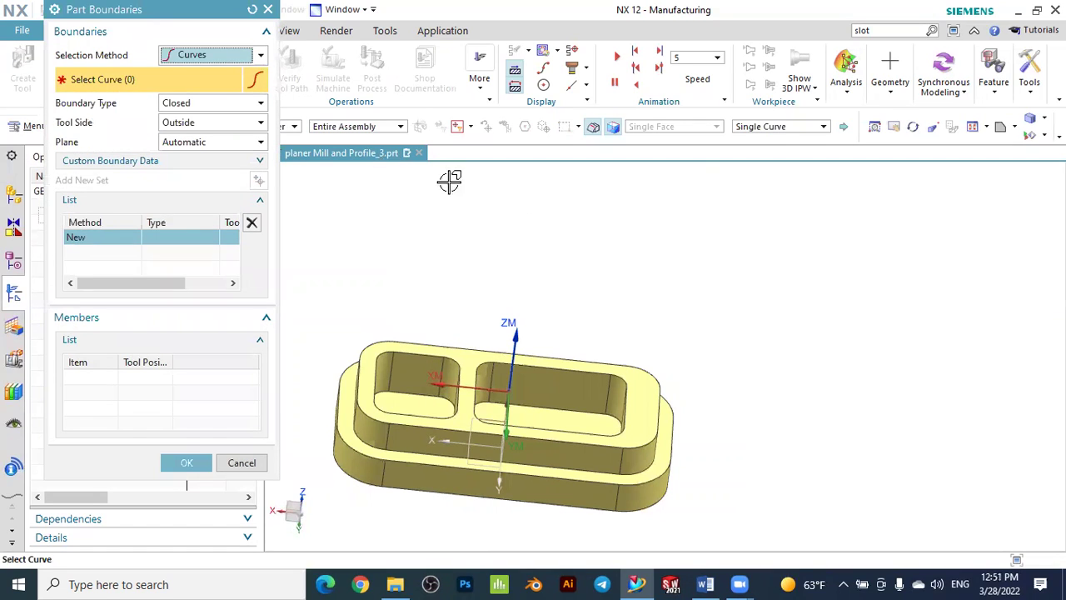
{"action": "left_click", "coordinate": [748, 129]}
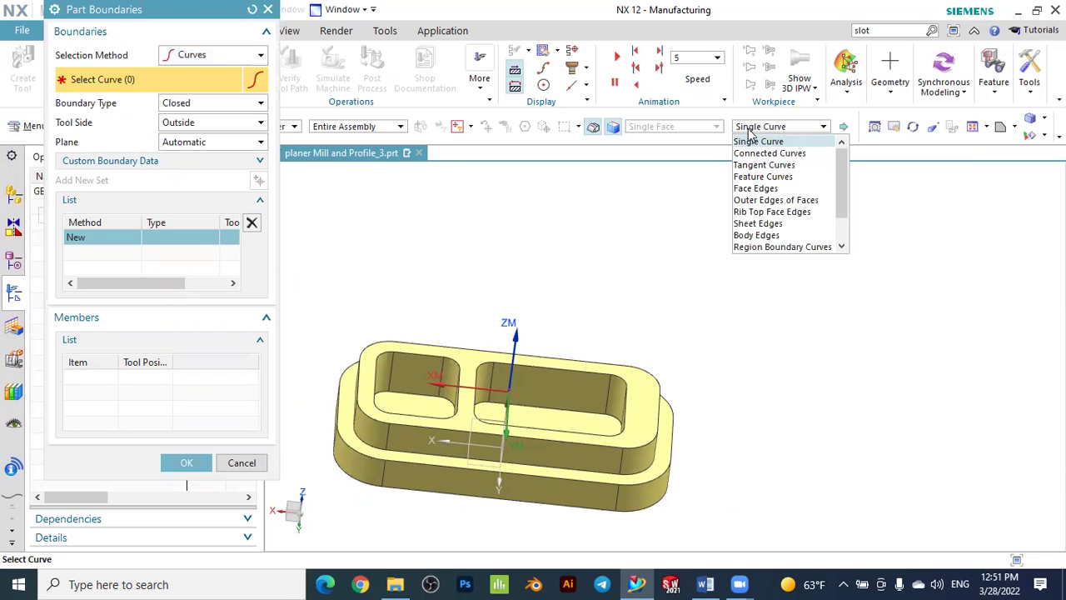
{"action": "left_click", "coordinate": [756, 166]}
- Select the outer edge loop on the lower step's top face as a closed part boundary
{"action": "scroll", "coordinate": [833, 222], "scroll_direction": "down", "scroll_amount": 1}
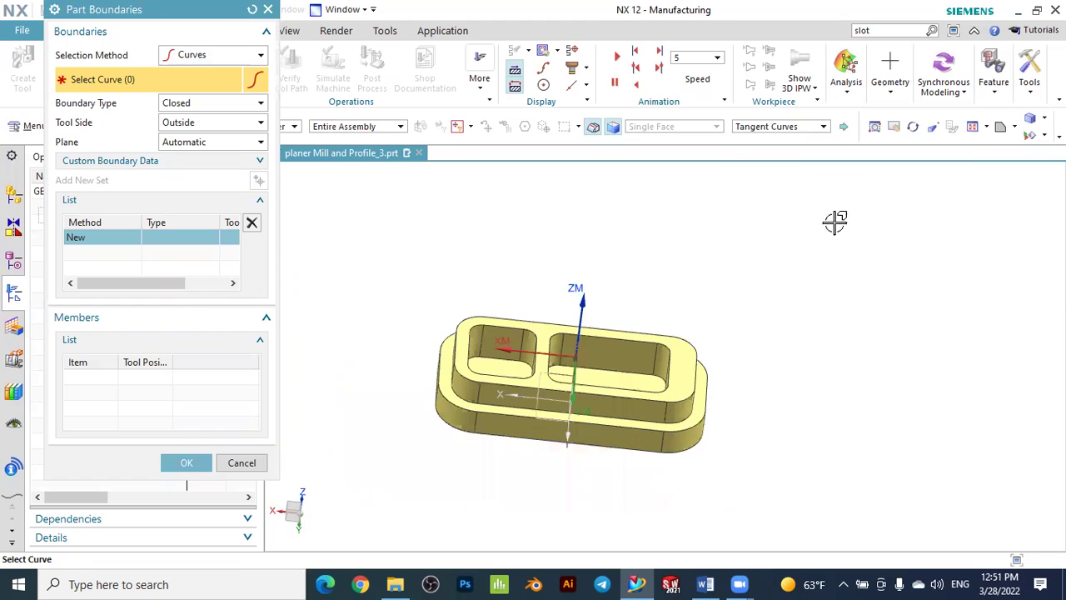
{"action": "scroll", "coordinate": [414, 391], "scroll_direction": "up", "scroll_amount": 2}
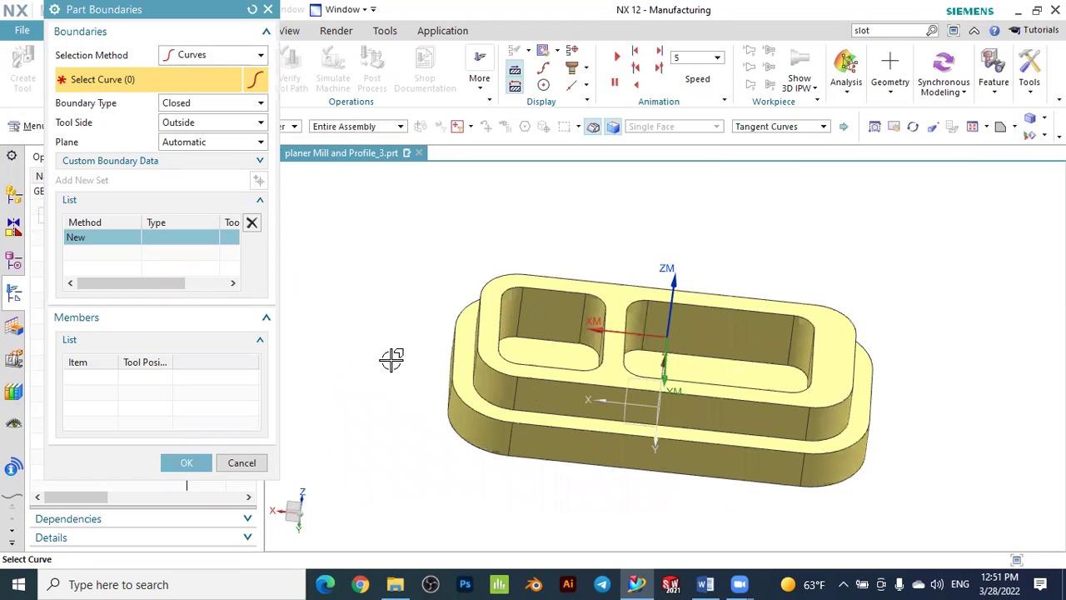
{"action": "scroll", "coordinate": [420, 326], "scroll_direction": "up", "scroll_amount": 1}
{"action": "mouse_move", "coordinate": [418, 316]}
{"action": "middle_mouse_down"}
{"action": "mouse_move", "coordinate": [405, 308]}
{"action": "mouse_move", "coordinate": [418, 307]}
{"action": "middle_mouse_up"}
{"action": "scroll", "coordinate": [418, 308], "scroll_direction": "up", "scroll_amount": 1}
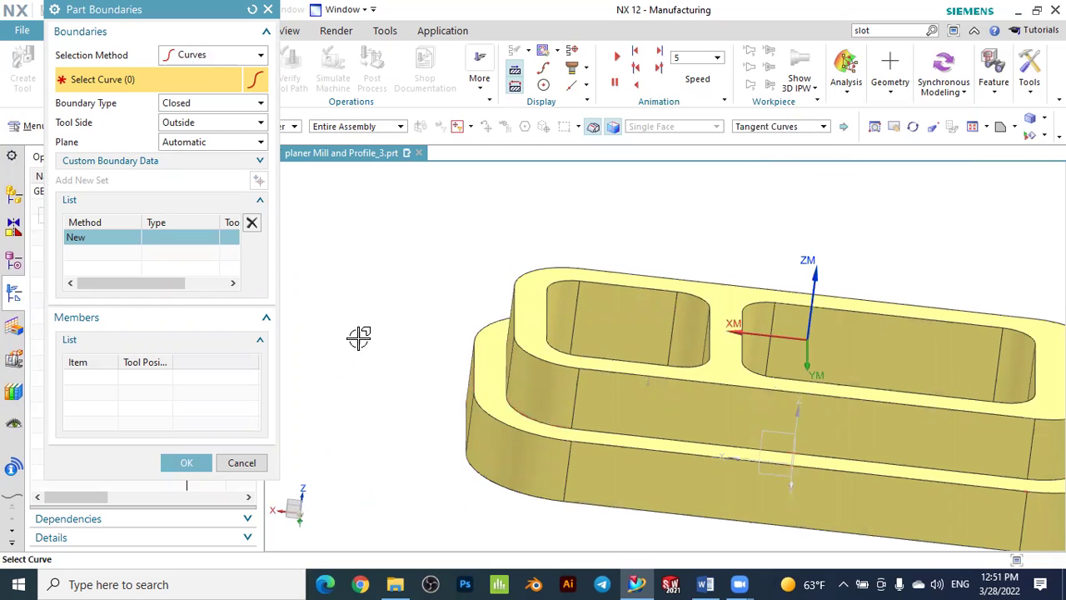
{"action": "scroll", "coordinate": [358, 338], "scroll_direction": "down", "scroll_amount": 1}
{"action": "scroll", "coordinate": [418, 354], "scroll_direction": "up", "scroll_amount": 3}
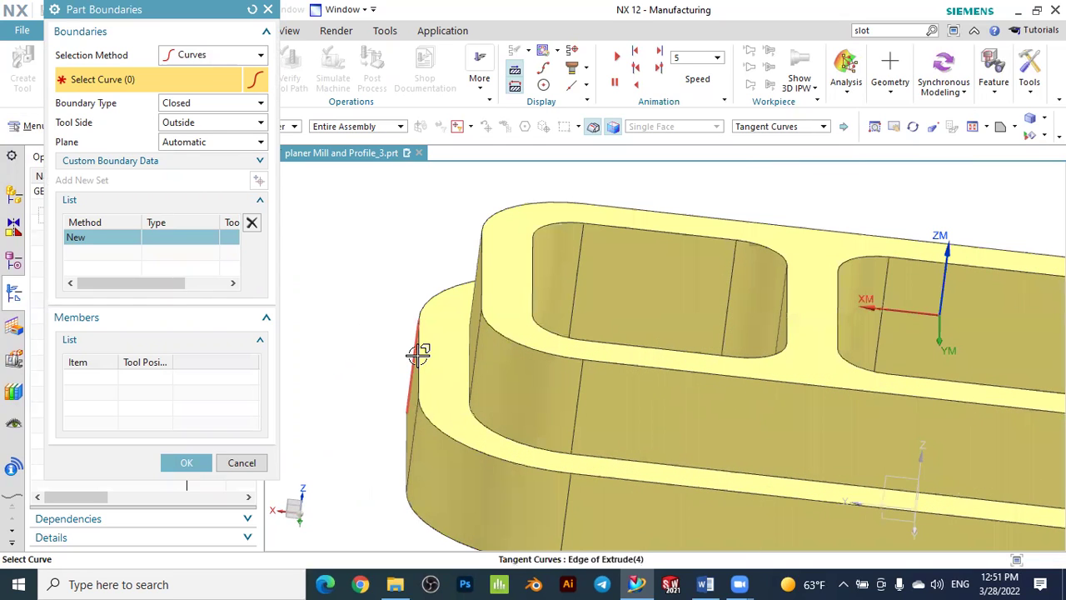
{"action": "left_click", "coordinate": [439, 428]}
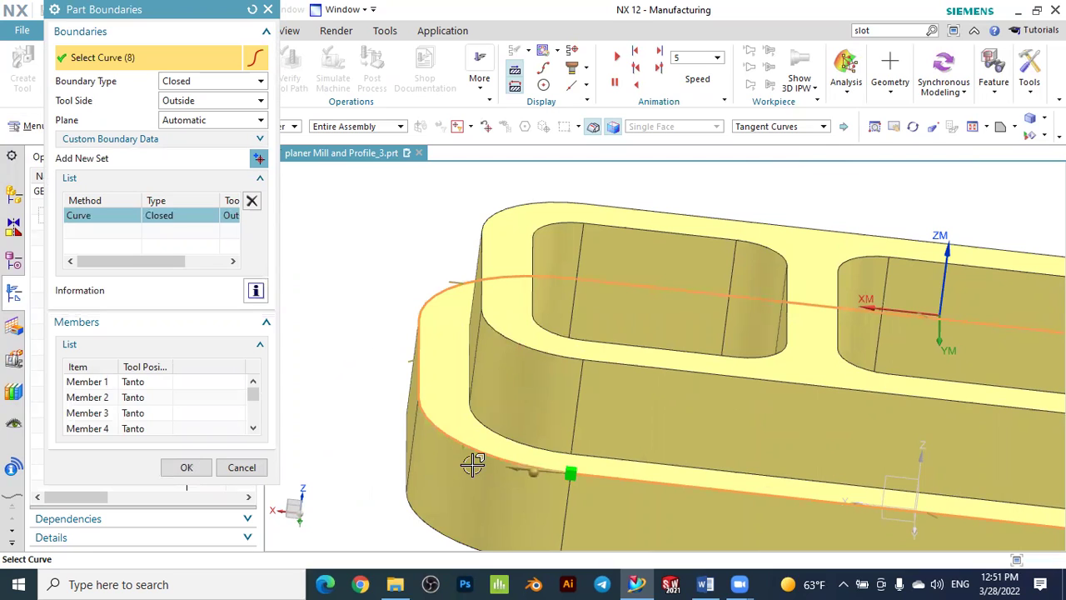
{"action": "scroll", "coordinate": [475, 353], "scroll_direction": "down", "scroll_amount": 1}
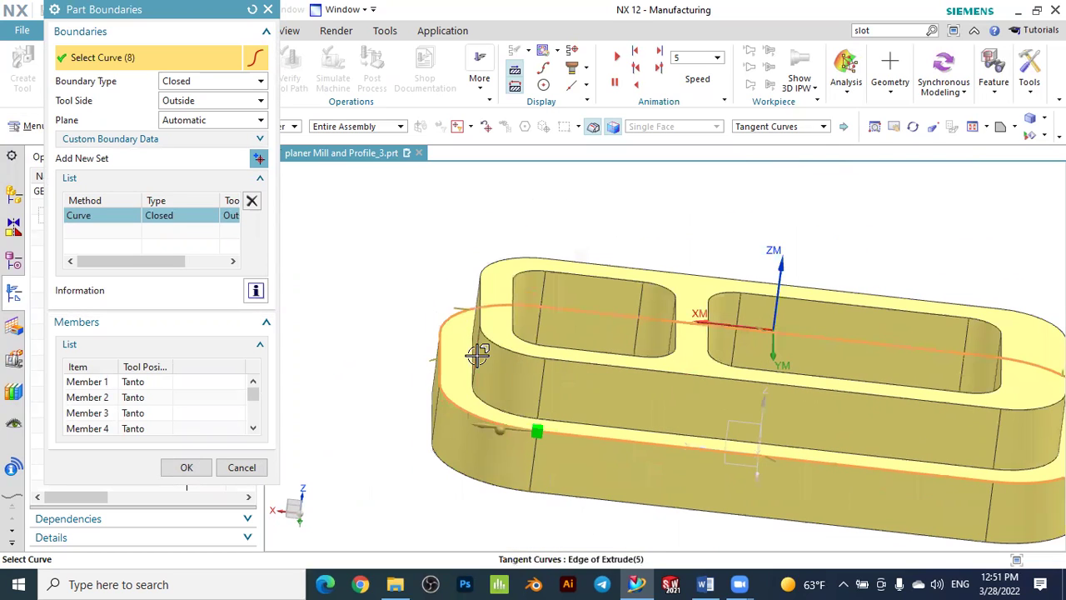
{"action": "scroll", "coordinate": [612, 338], "scroll_direction": "down", "scroll_amount": 2}
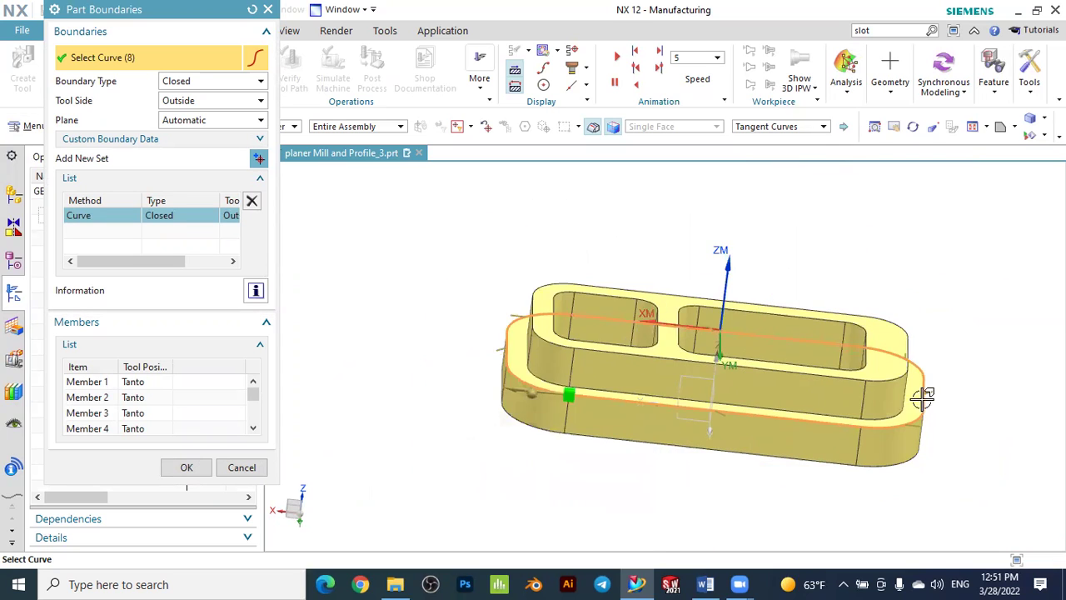
{"action": "scroll", "coordinate": [568, 257], "scroll_direction": "up", "scroll_amount": 1}
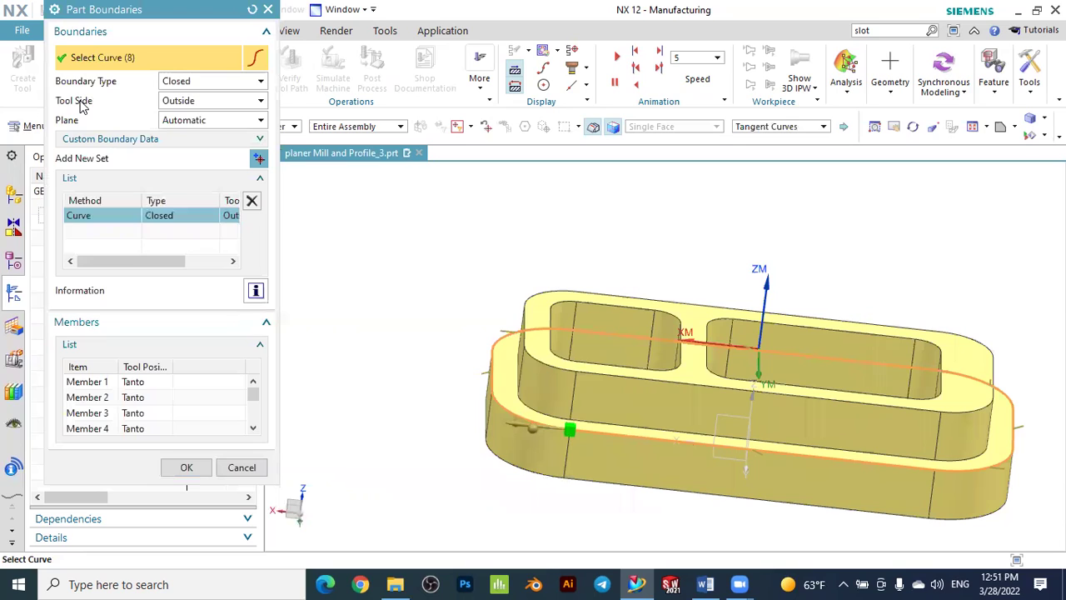
- Keep the part boundary's type as Closed and its tool side as Outside
{"action": "left_click", "coordinate": [182, 102]}
{"action": "left_click", "coordinate": [182, 102]}
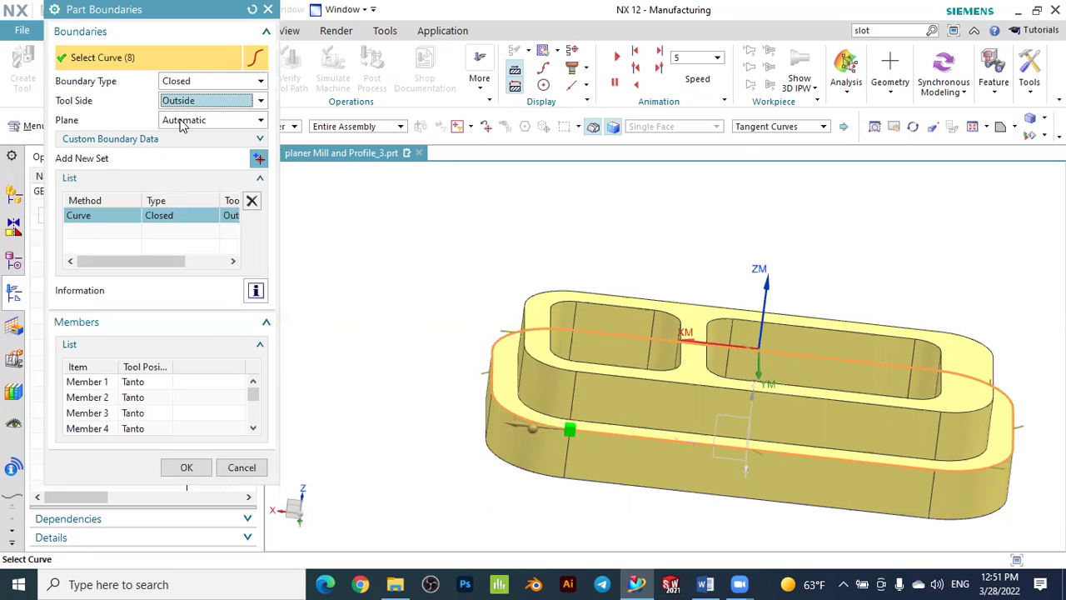
{"action": "scroll", "coordinate": [536, 369], "scroll_direction": "down", "scroll_amount": 2}
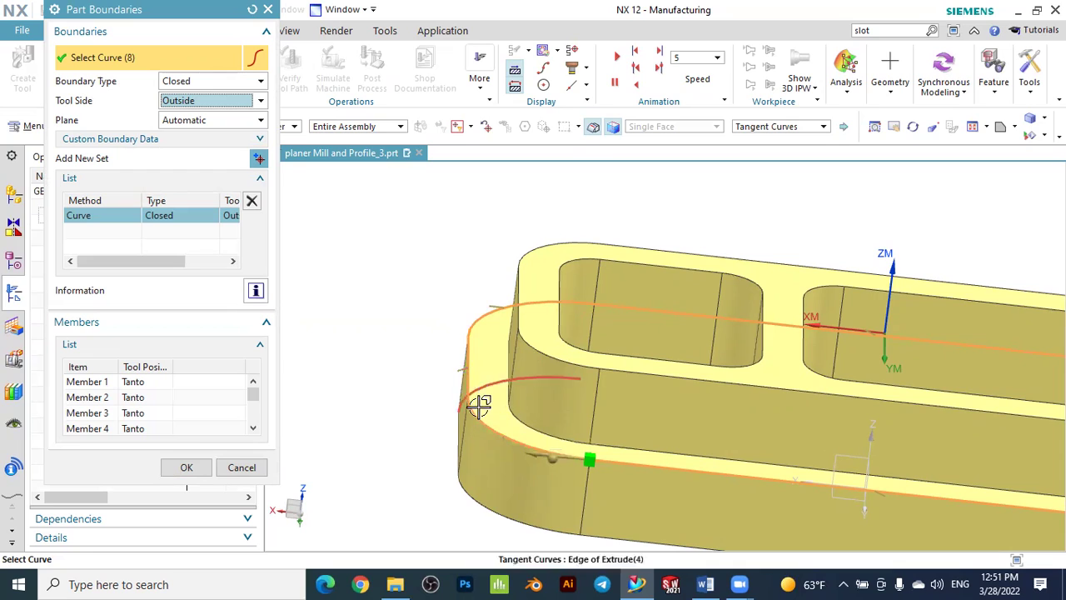
{"action": "left_click", "coordinate": [187, 83]}
{"action": "left_click", "coordinate": [185, 90]}
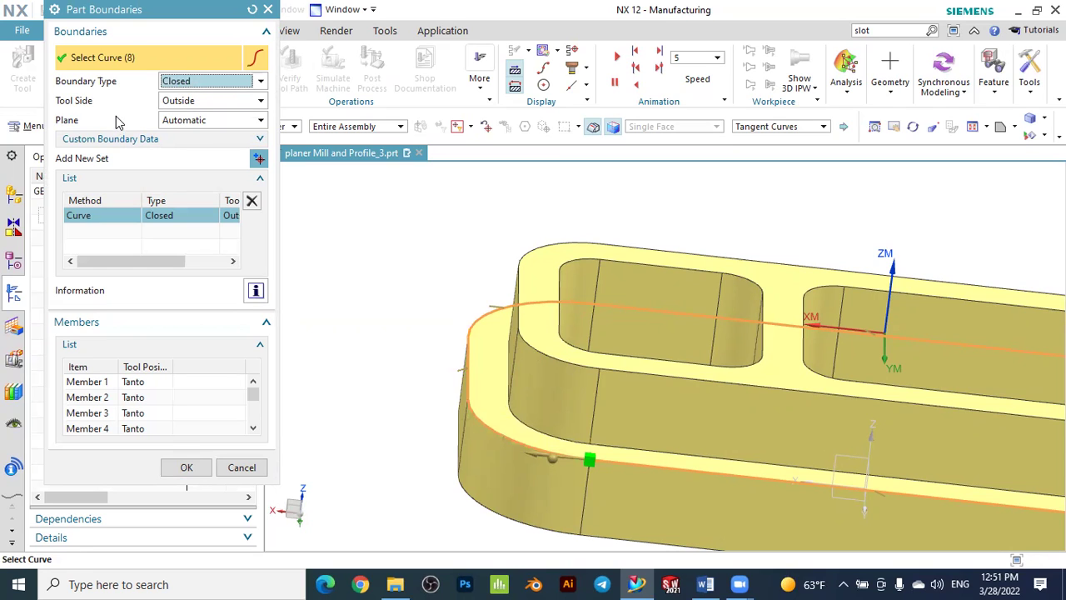
- Set the boundary plane to Specify, place it on the part's uppermost face, and accept the part boundaries
{"action": "left_click", "coordinate": [161, 125]}
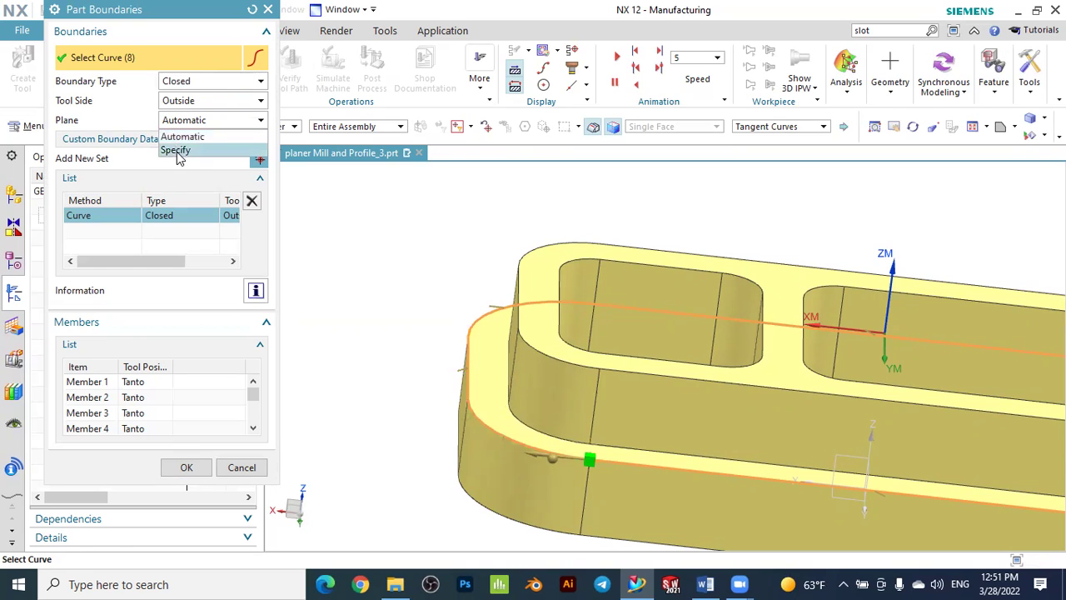
{"action": "left_click", "coordinate": [179, 150]}
{"action": "scroll", "coordinate": [353, 211], "scroll_direction": "down", "scroll_amount": 2}
{"action": "scroll", "coordinate": [357, 212], "scroll_direction": "up", "scroll_amount": 1}
{"action": "scroll", "coordinate": [377, 225], "scroll_direction": "down", "scroll_amount": 1}
{"action": "scroll", "coordinate": [396, 250], "scroll_direction": "up", "scroll_amount": 2}
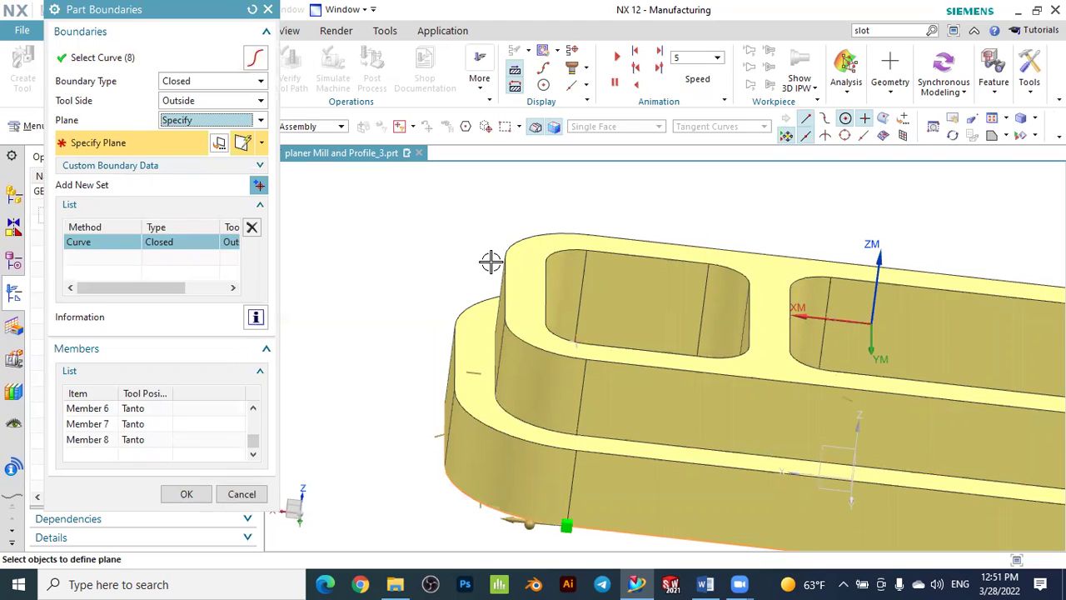
{"action": "left_click", "coordinate": [527, 265]}
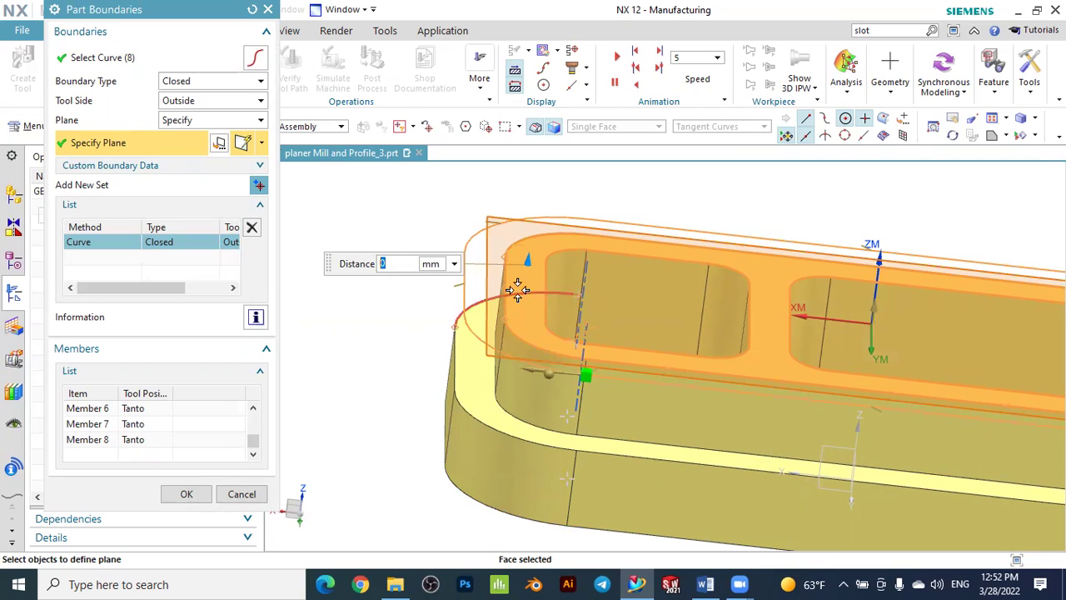
{"action": "left_click", "coordinate": [186, 495]}
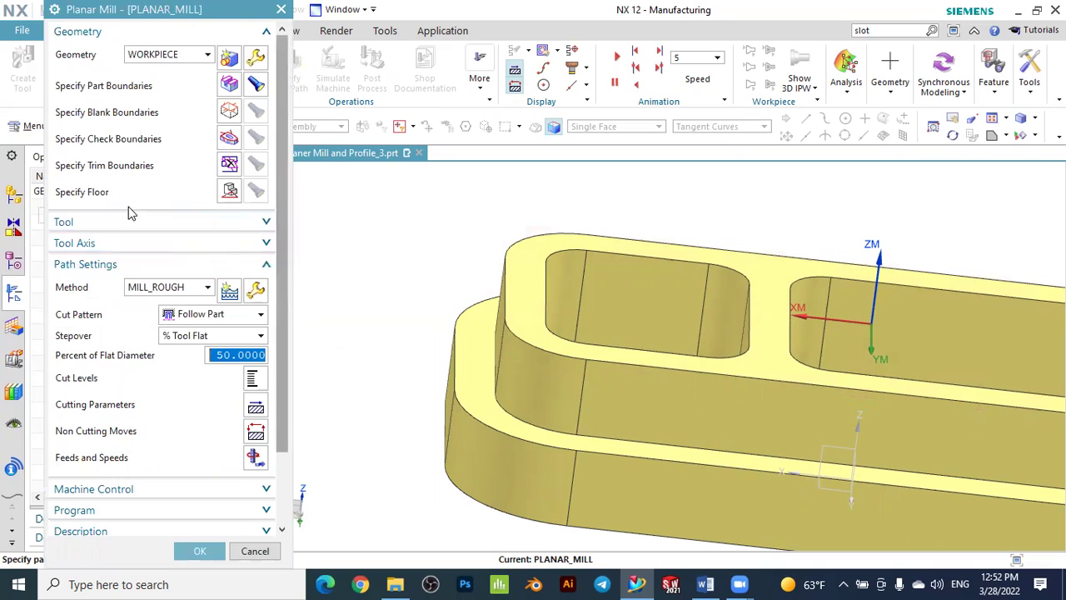
- Specify the part's bottom face as the planar mill floor and display the floor plane on the model
{"action": "left_click", "coordinate": [229, 193]}
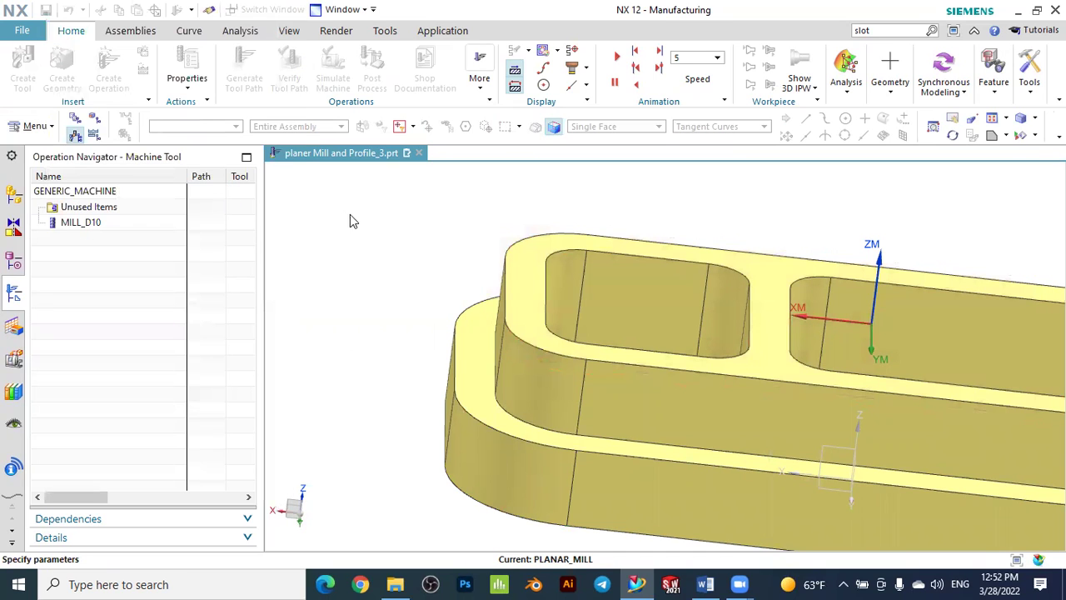
{"action": "scroll", "coordinate": [377, 270], "scroll_direction": "down", "scroll_amount": 3}
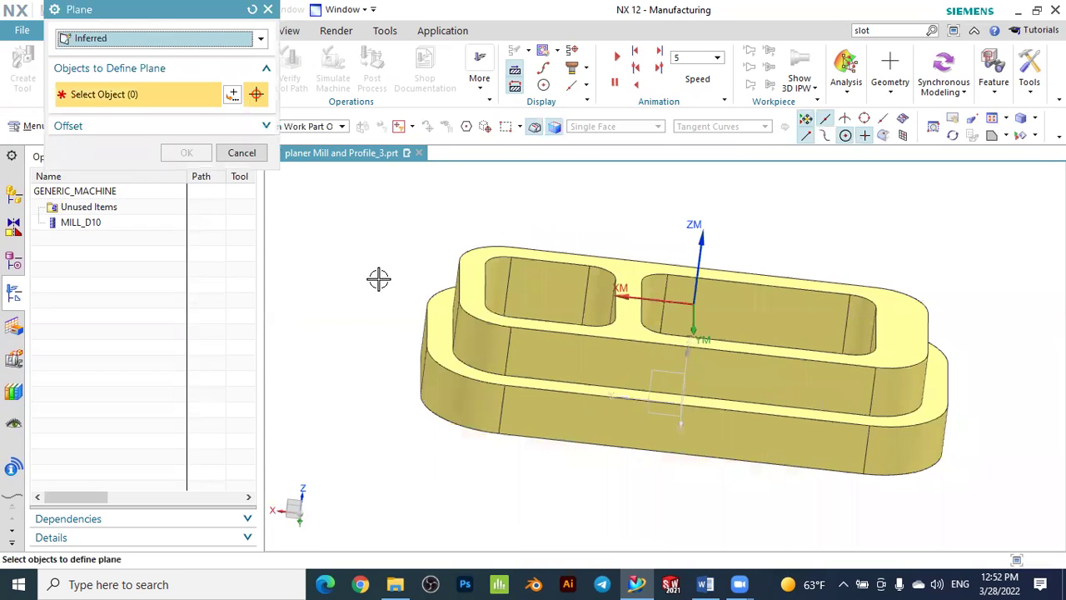
{"action": "mouse_move", "coordinate": [383, 308]}
{"action": "middle_mouse_down"}
{"action": "mouse_move", "coordinate": [389, 284]}
{"action": "mouse_move", "coordinate": [385, 291]}
{"action": "middle_mouse_up"}
{"action": "scroll", "coordinate": [389, 357], "scroll_direction": "up", "scroll_amount": 1}
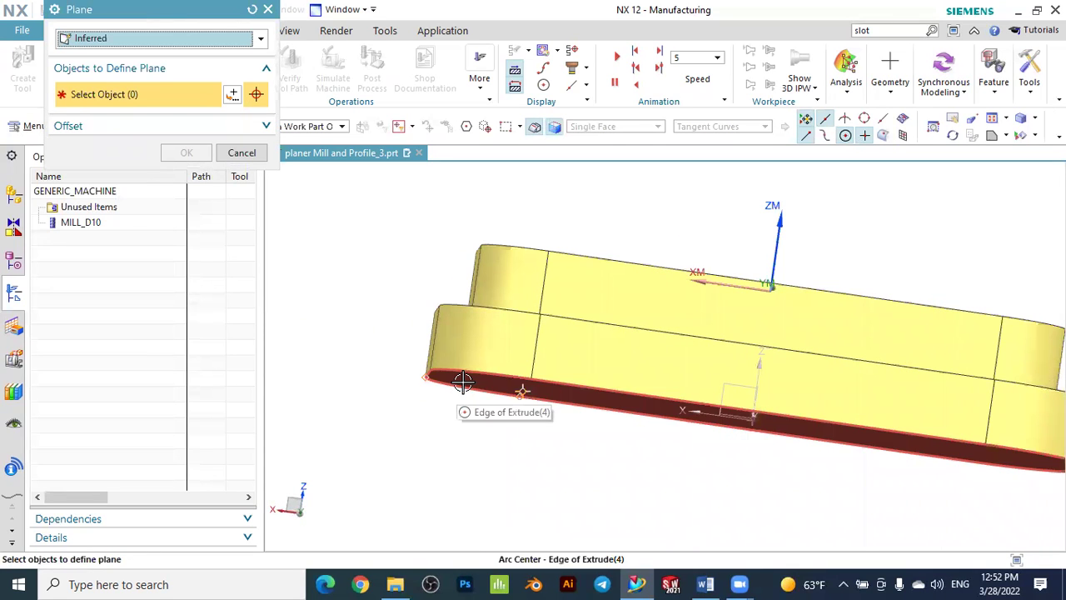
{"action": "middle_click_drag", "start_coordinate": [466, 407], "coordinate": [477, 371]}
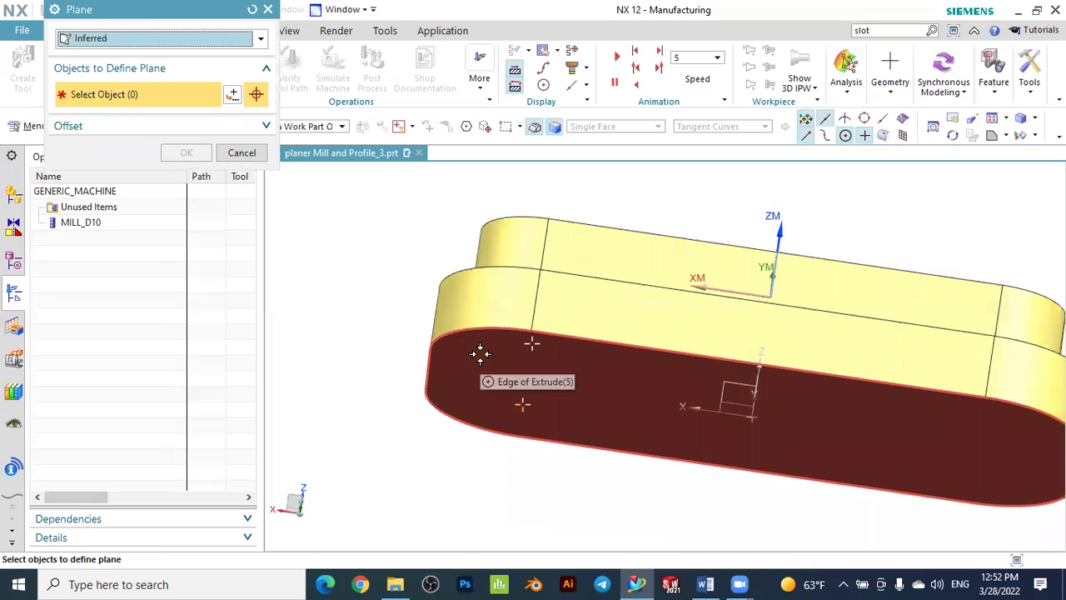
{"action": "left_click", "coordinate": [478, 352]}
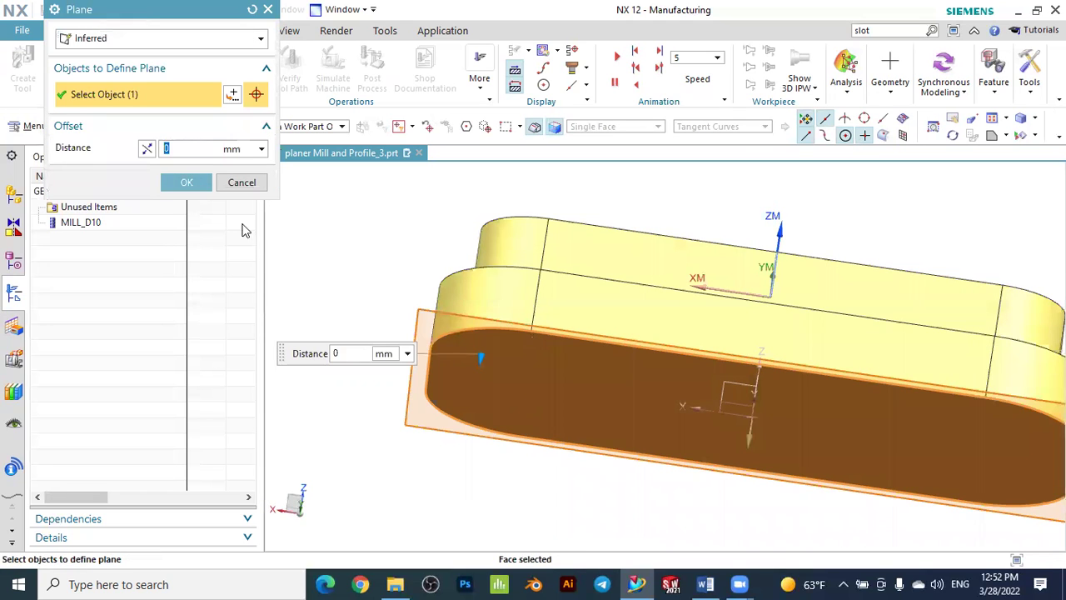
{"action": "left_click", "coordinate": [201, 184]}
{"action": "middle_click_drag", "start_coordinate": [363, 244], "coordinate": [359, 279]}
{"action": "left_click", "coordinate": [256, 191]}
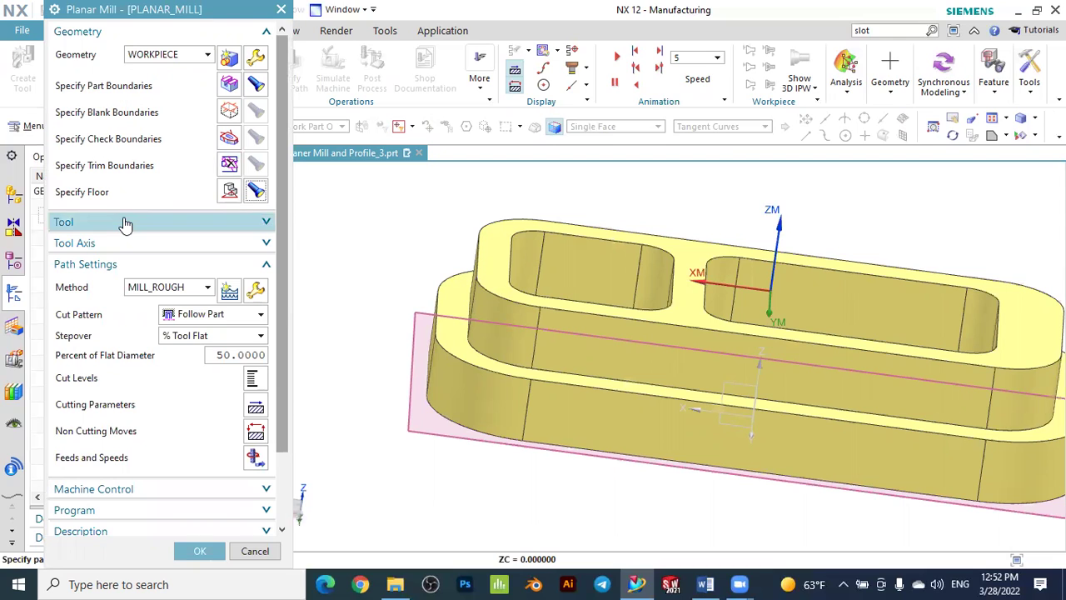
- Check the operation's assigned tool and keep the tool axis on +ZM Axis
{"action": "left_click", "coordinate": [97, 223]}
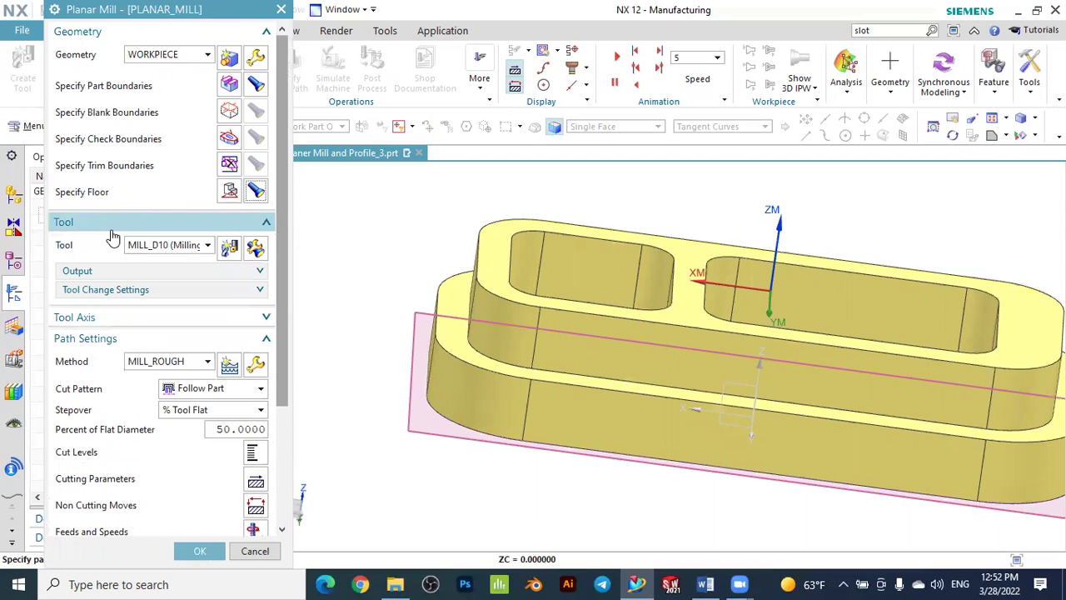
{"action": "left_click", "coordinate": [126, 223]}
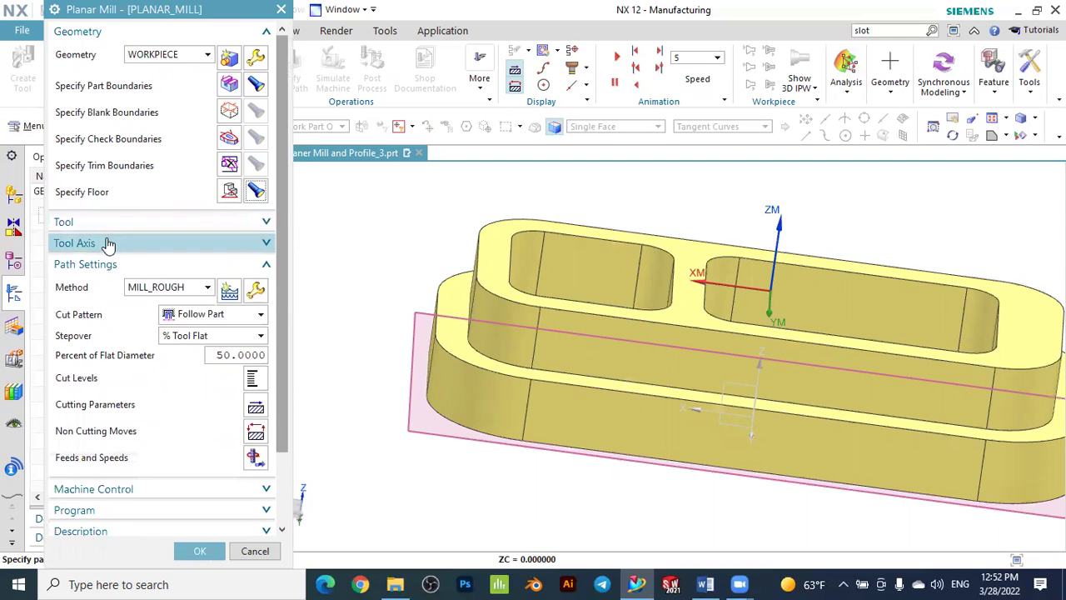
{"action": "left_click", "coordinate": [105, 241]}
{"action": "left_click", "coordinate": [184, 268]}
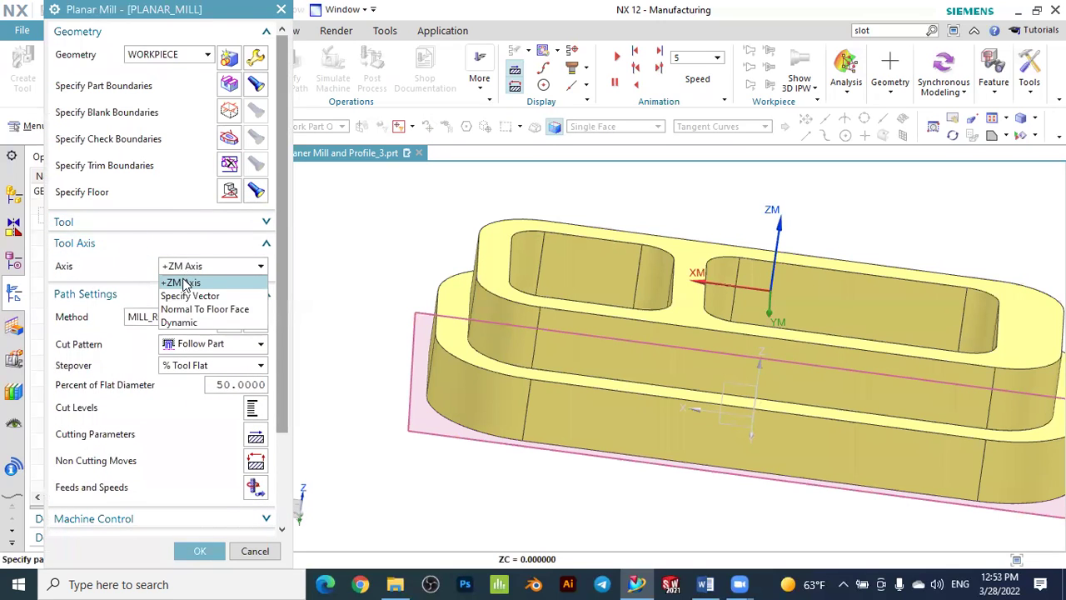
{"action": "left_click", "coordinate": [185, 284]}
{"action": "left_click", "coordinate": [97, 247]}
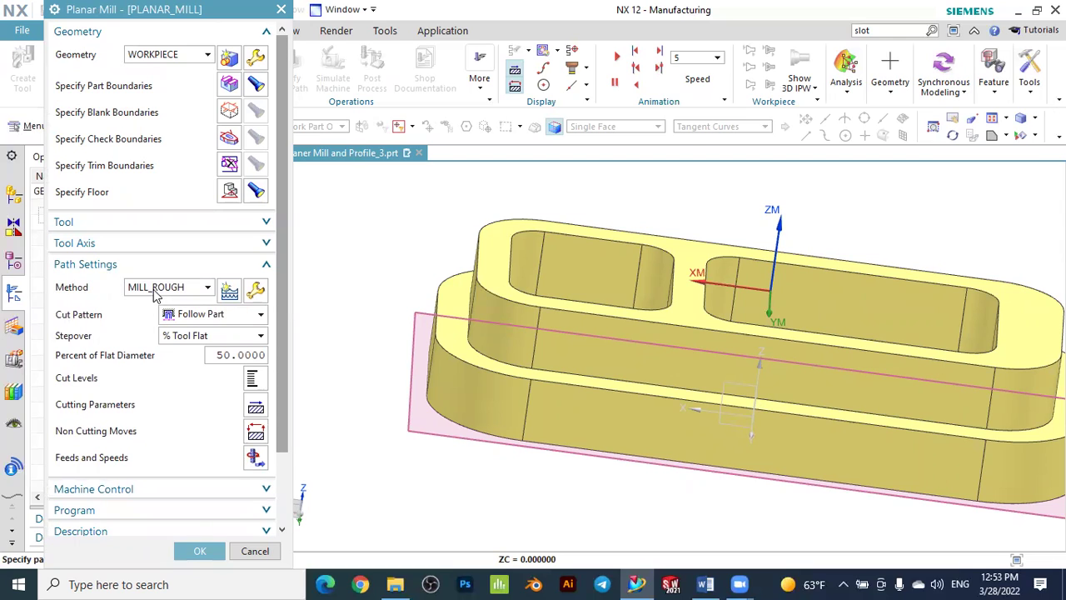
- Set the operation's cut pattern to Profile
{"action": "left_click", "coordinate": [203, 315]}
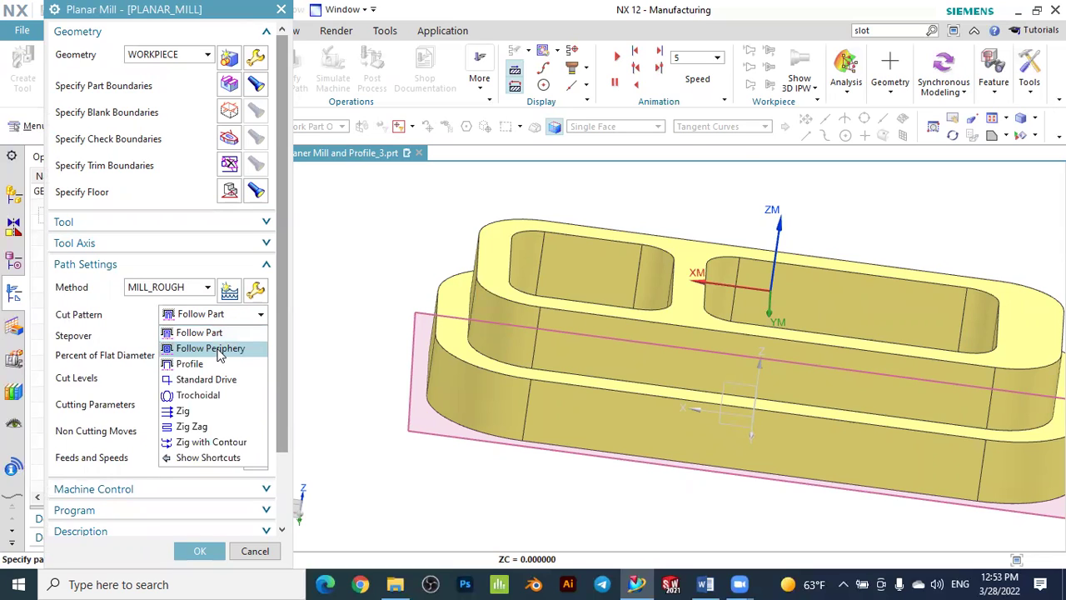
{"action": "left_click", "coordinate": [200, 365]}
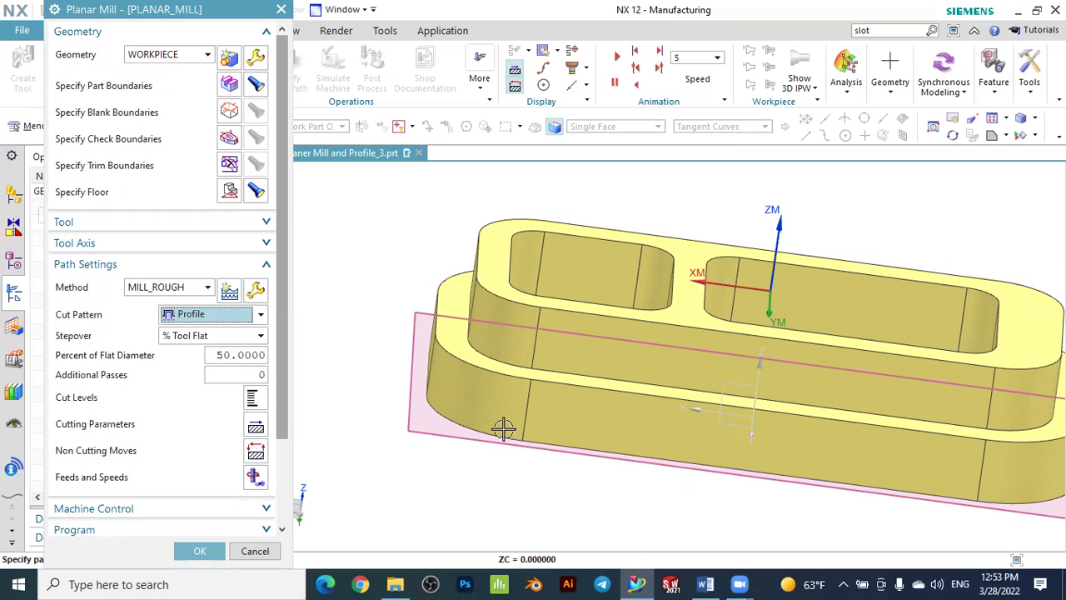
{"action": "scroll", "coordinate": [527, 413], "scroll_direction": "down", "scroll_amount": 2}
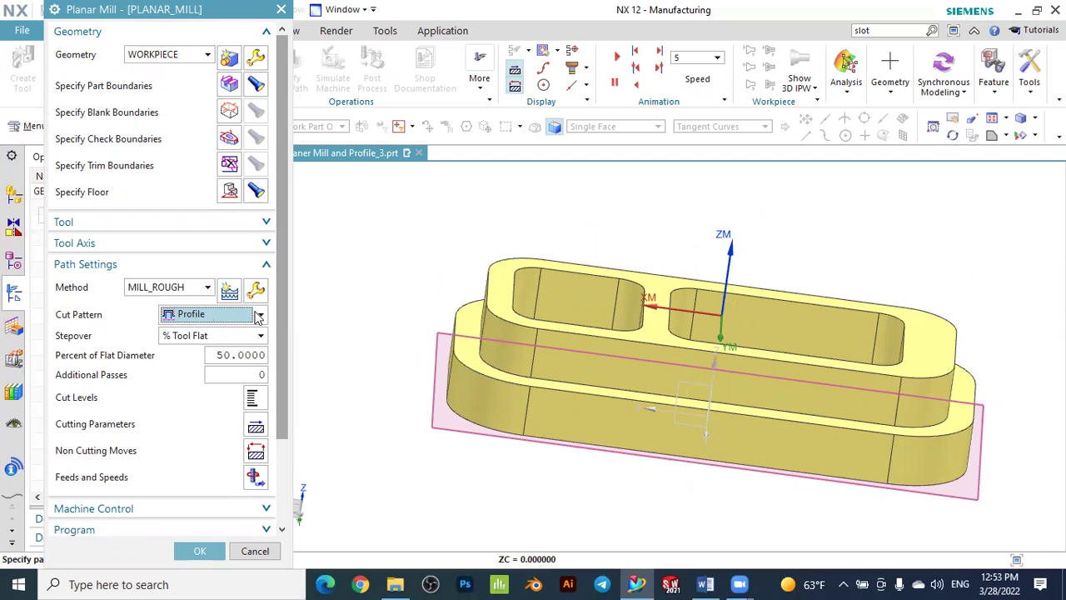
{"action": "left_click", "coordinate": [198, 318]}
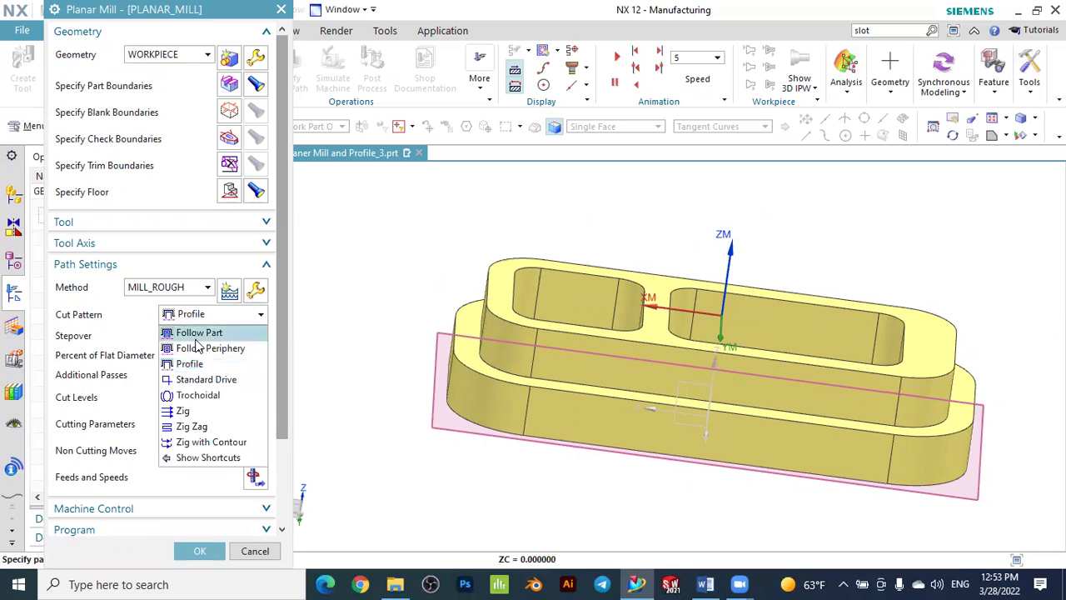
{"action": "left_click", "coordinate": [208, 368]}
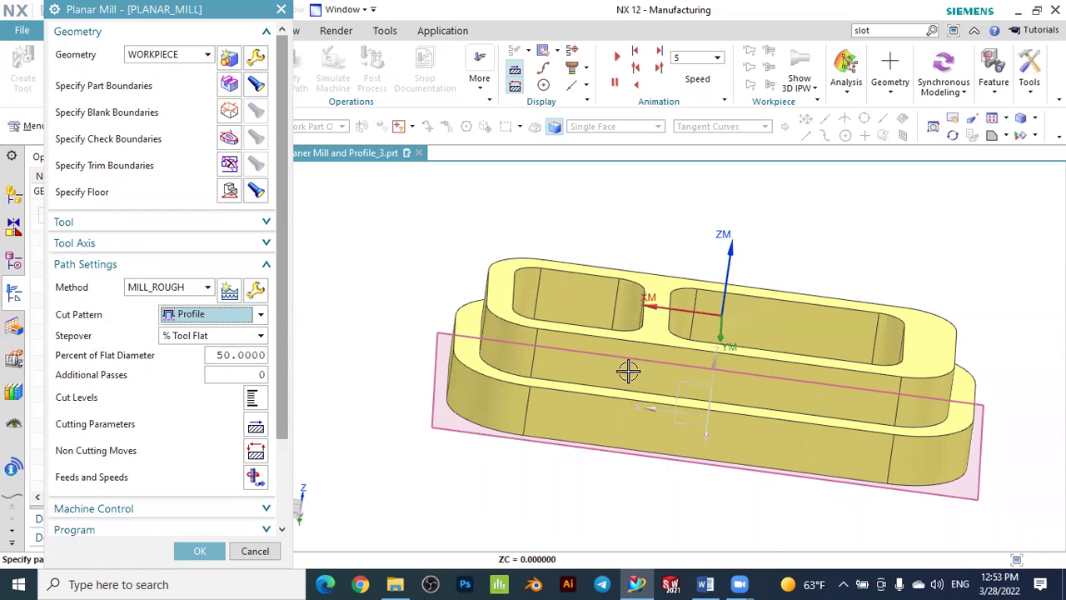
- Define the cut levels as Constant with a common depth per cut of 1
{"action": "left_click", "coordinate": [254, 400]}
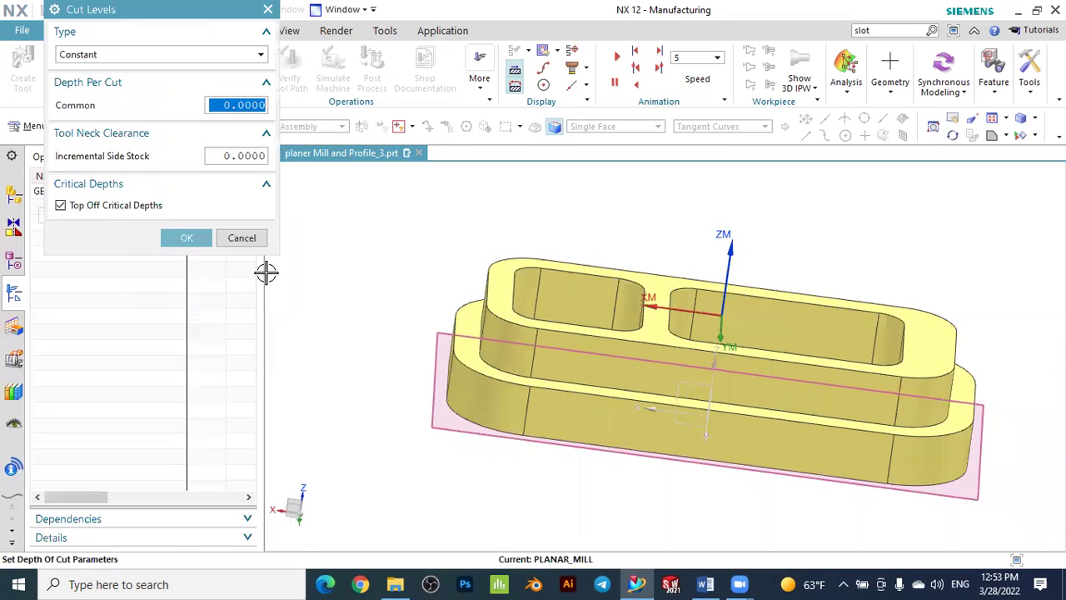
{"action": "type", "text": "1"}
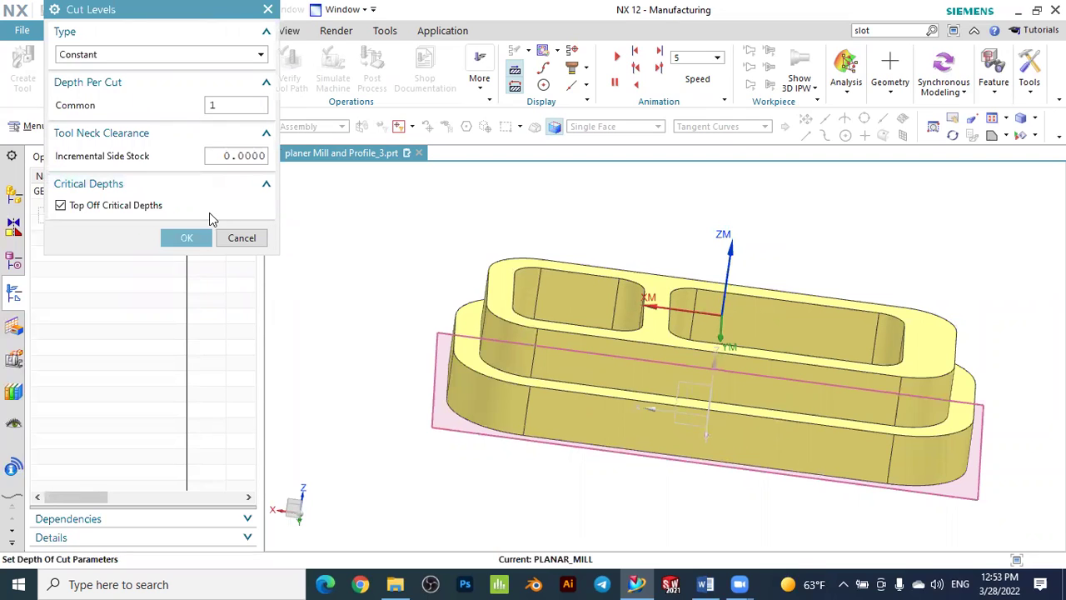
{"action": "left_click", "coordinate": [98, 55]}
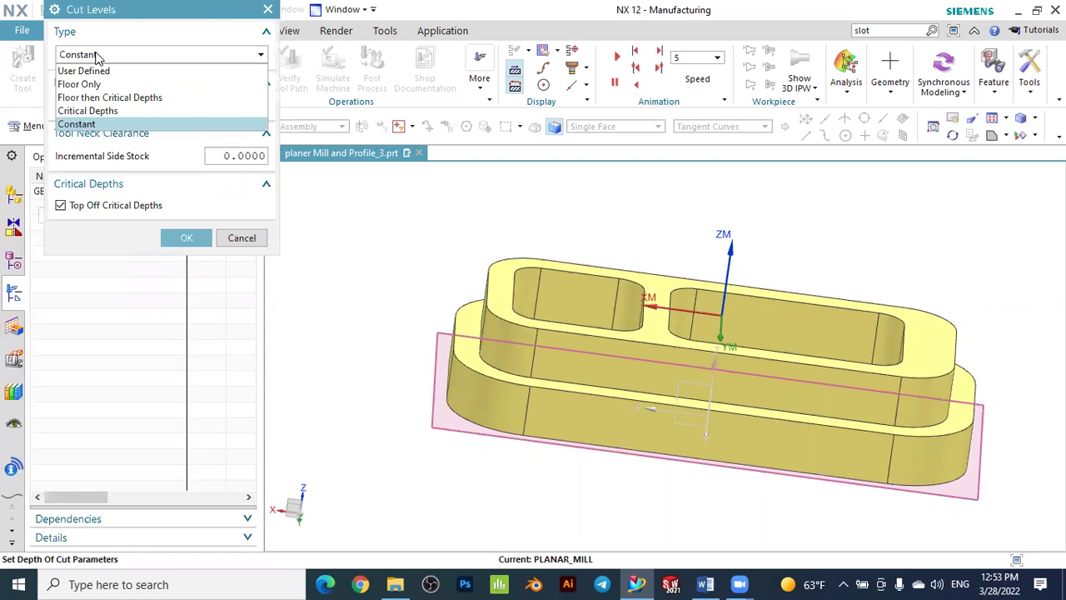
{"action": "left_click", "coordinate": [77, 124]}
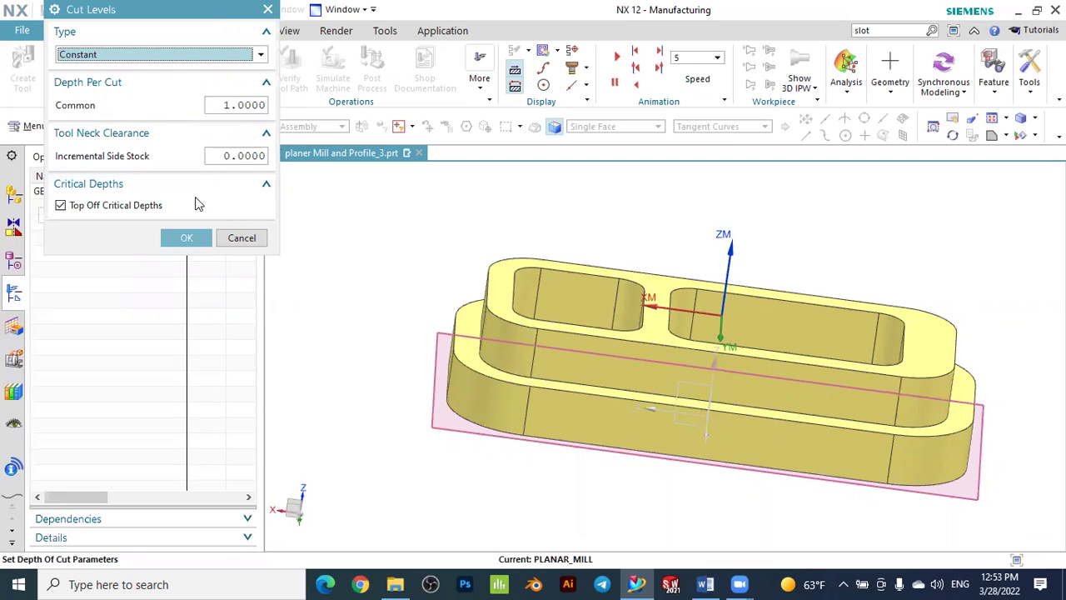
{"action": "left_click", "coordinate": [190, 237]}
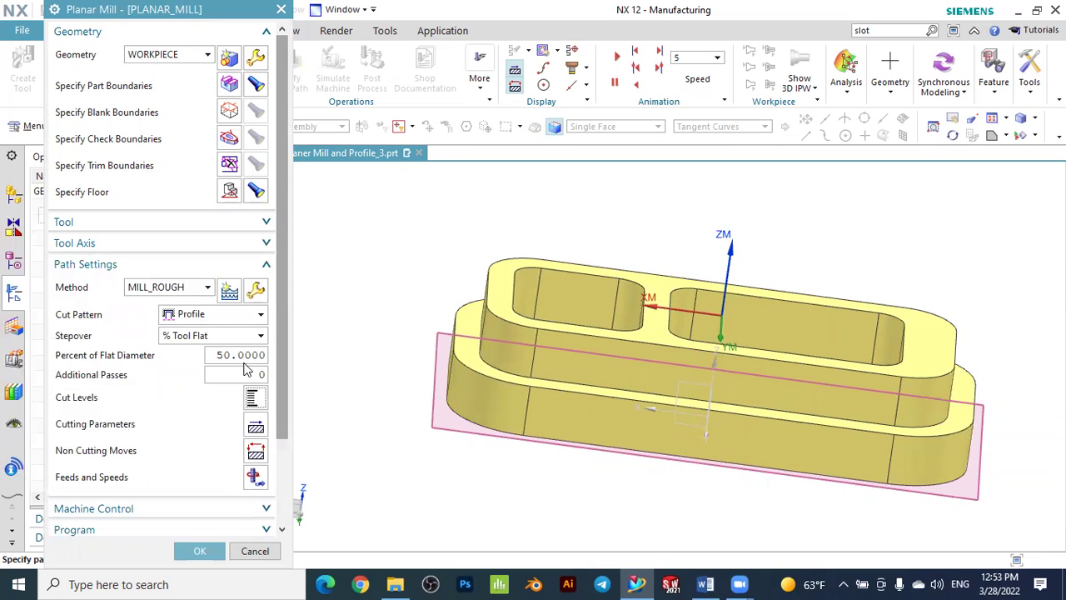
- Generate the PLANAR_MILL tool path and view it around the part
{"action": "scroll", "coordinate": [246, 370], "scroll_direction": "down", "scroll_amount": 3}
{"action": "left_click", "coordinate": [120, 514]}
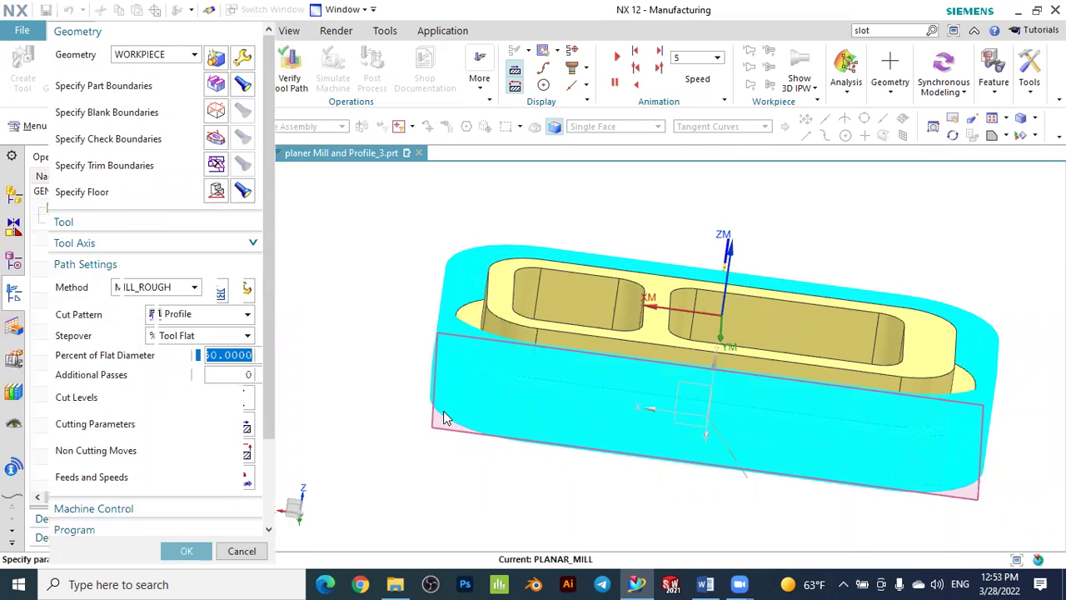
{"action": "middle_click_drag", "start_coordinate": [434, 418], "coordinate": [300, 420]}
- Verify the tool path by playing the 3D Dynamic material-removal simulation, inspect the cut stock, and return to the operation settings
{"action": "left_click_drag", "start_coordinate": [285, 436], "coordinate": [281, 519]}
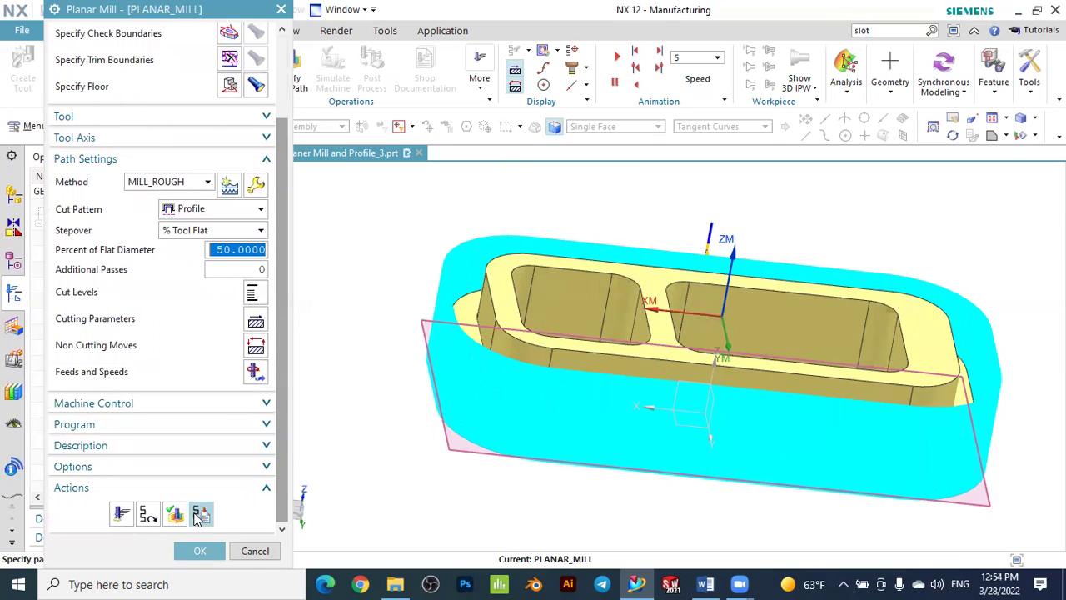
{"action": "left_click", "coordinate": [175, 516]}
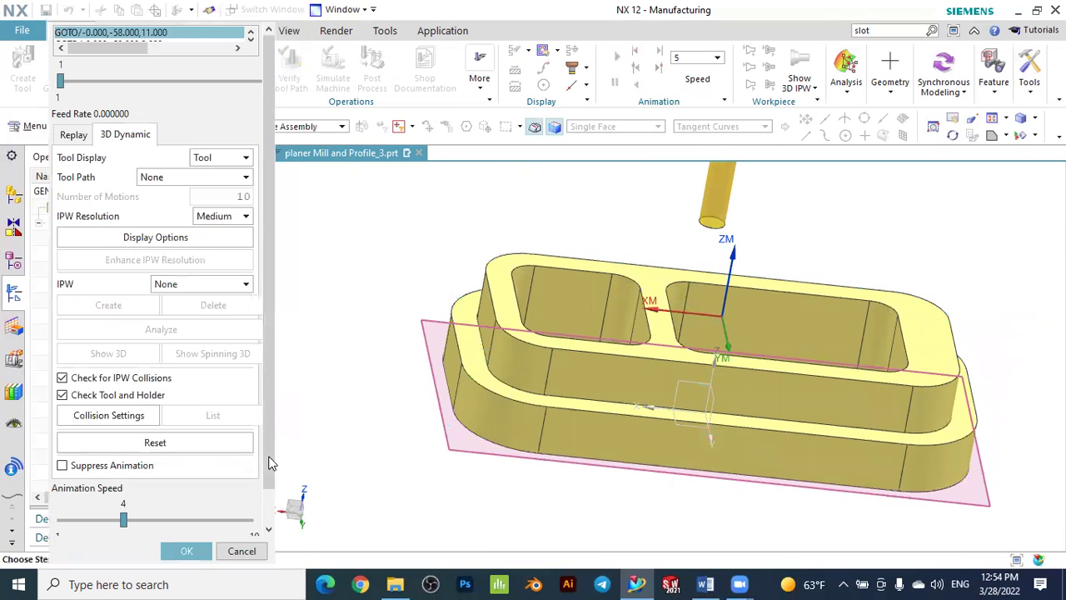
{"action": "scroll", "coordinate": [287, 463], "scroll_direction": "down", "scroll_amount": 2}
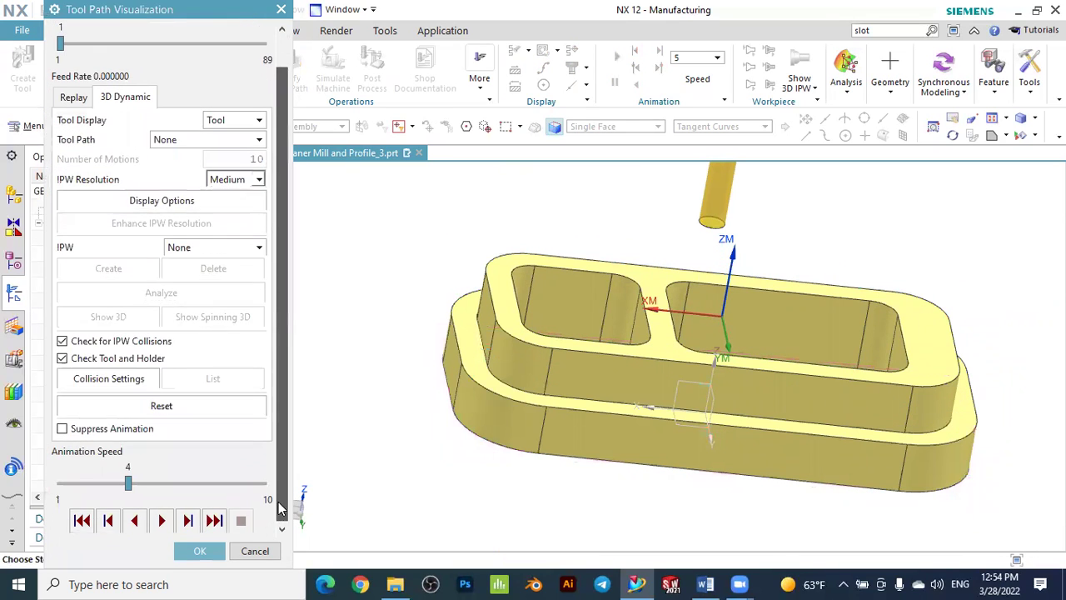
{"action": "left_click", "coordinate": [162, 520]}
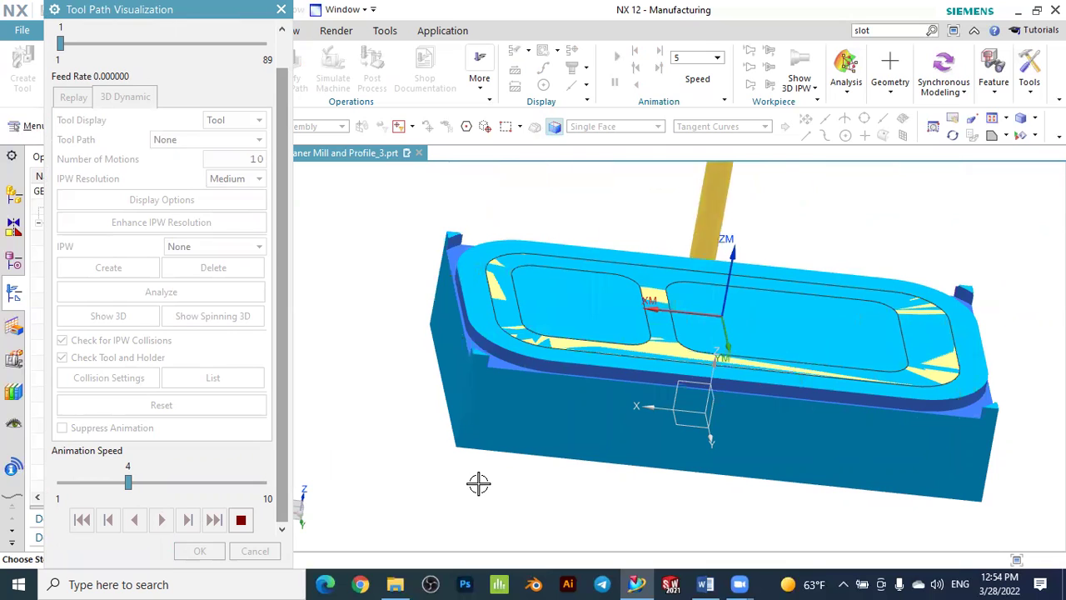
{"action": "mouse_move", "coordinate": [511, 518]}
{"action": "middle_mouse_down"}
{"action": "mouse_move", "coordinate": [491, 517]}
{"action": "mouse_move", "coordinate": [495, 505]}
{"action": "middle_mouse_up"}
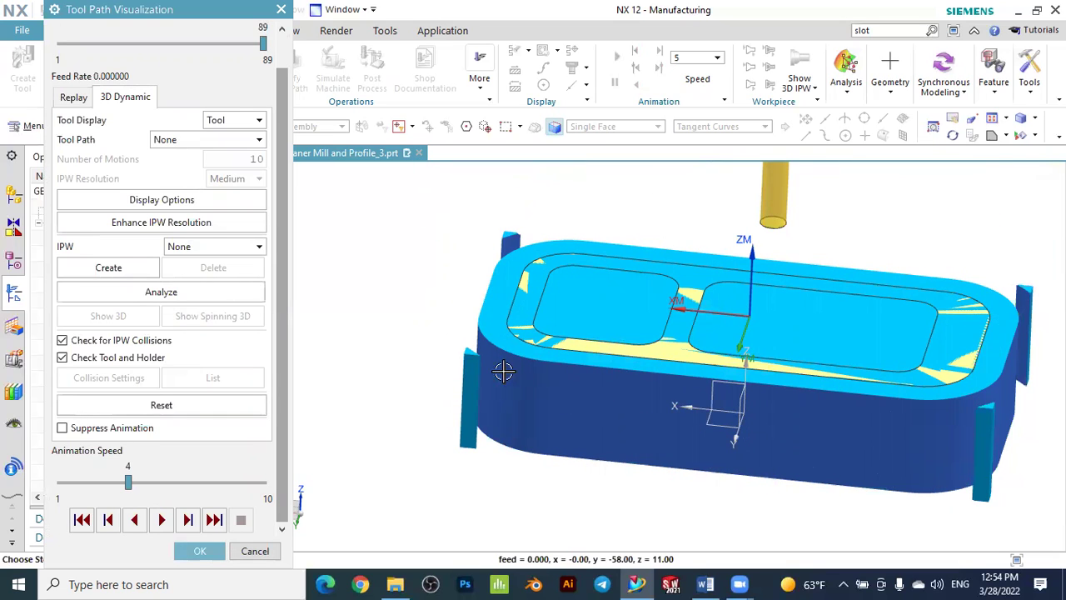
{"action": "middle_click_drag", "start_coordinate": [894, 372], "coordinate": [752, 373], "text": "shift"}
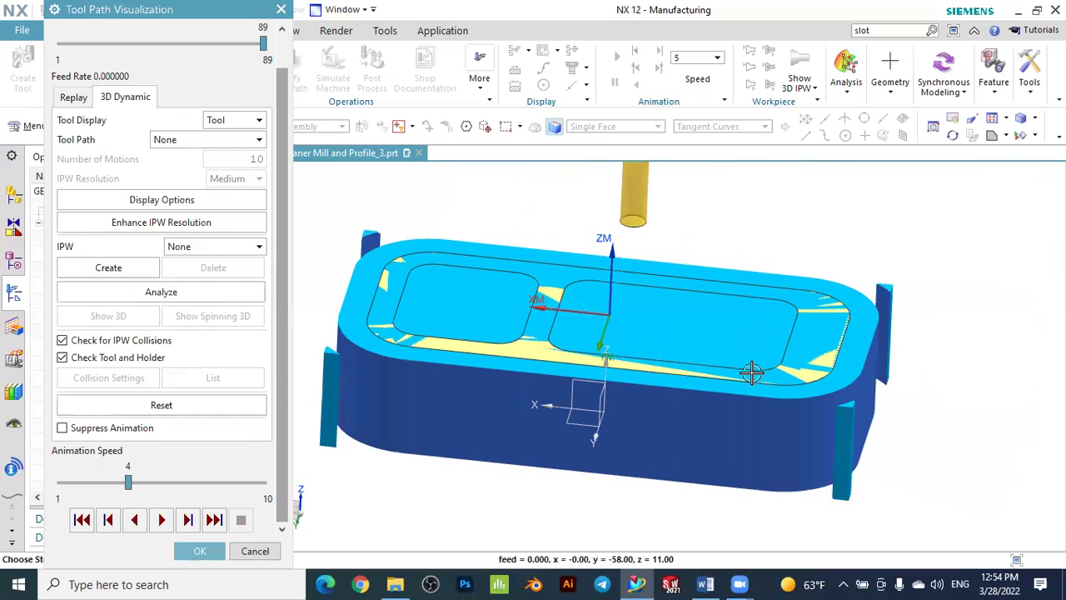
{"action": "left_click", "coordinate": [203, 551]}
{"action": "scroll", "coordinate": [215, 414], "scroll_direction": "up", "scroll_amount": 1}
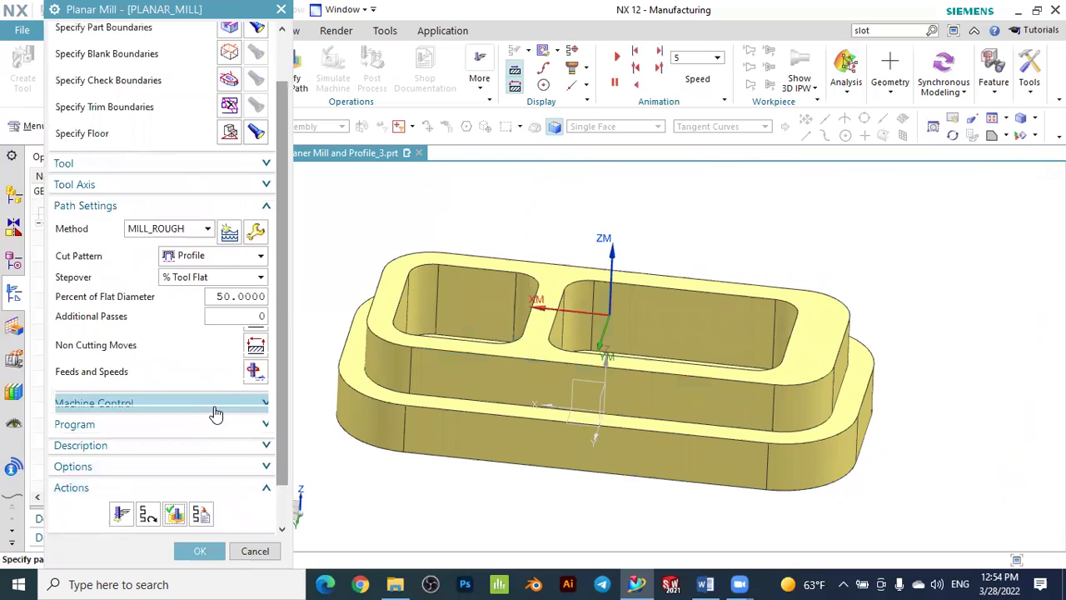
- Edit the operation's part boundaries and set the tool position of boundary Members 1, 2 and 3 to On
{"action": "scroll", "coordinate": [214, 414], "scroll_direction": "up", "scroll_amount": 1}
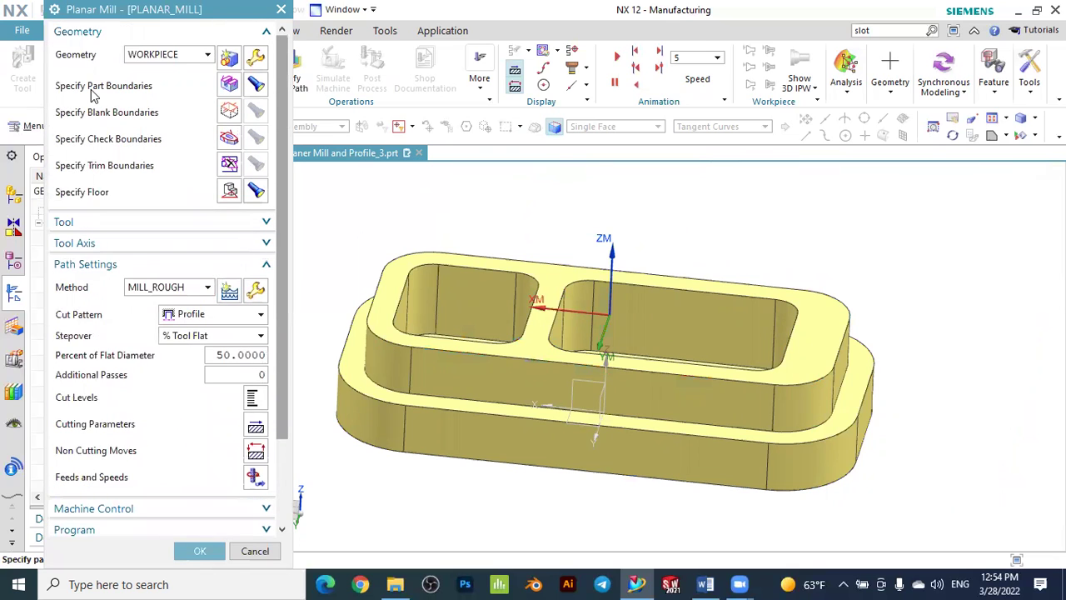
{"action": "left_click", "coordinate": [228, 86]}
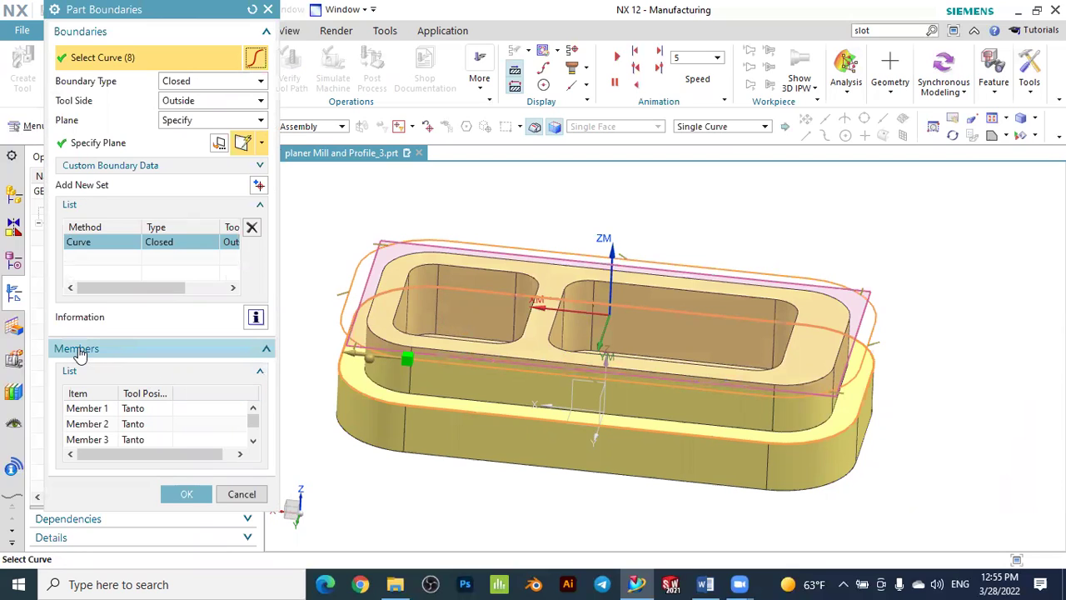
{"action": "left_click", "coordinate": [86, 410]}
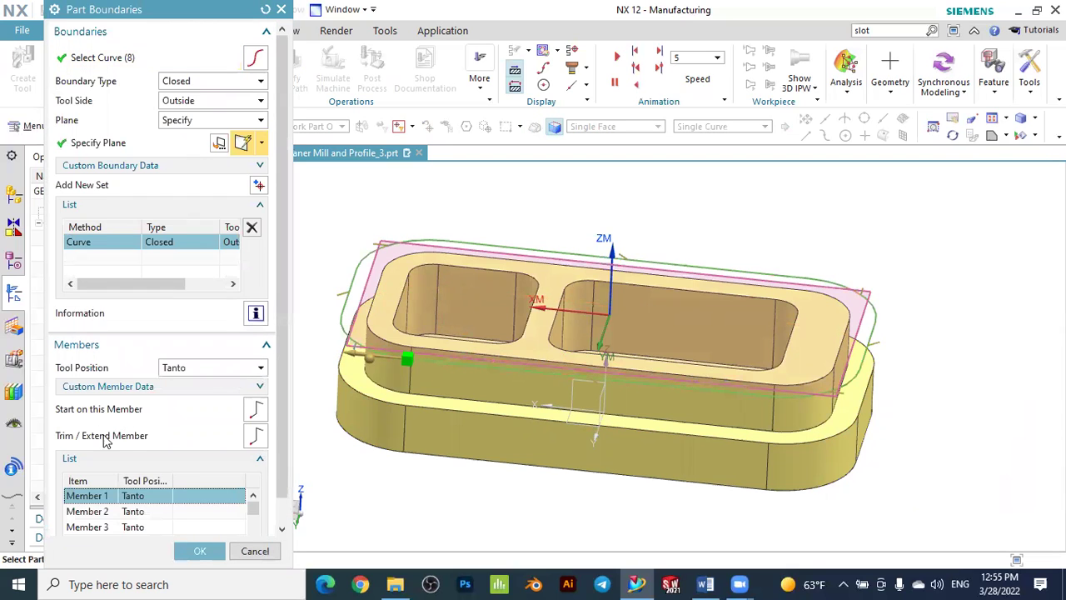
{"action": "scroll", "coordinate": [131, 504], "scroll_direction": "down", "scroll_amount": 5}
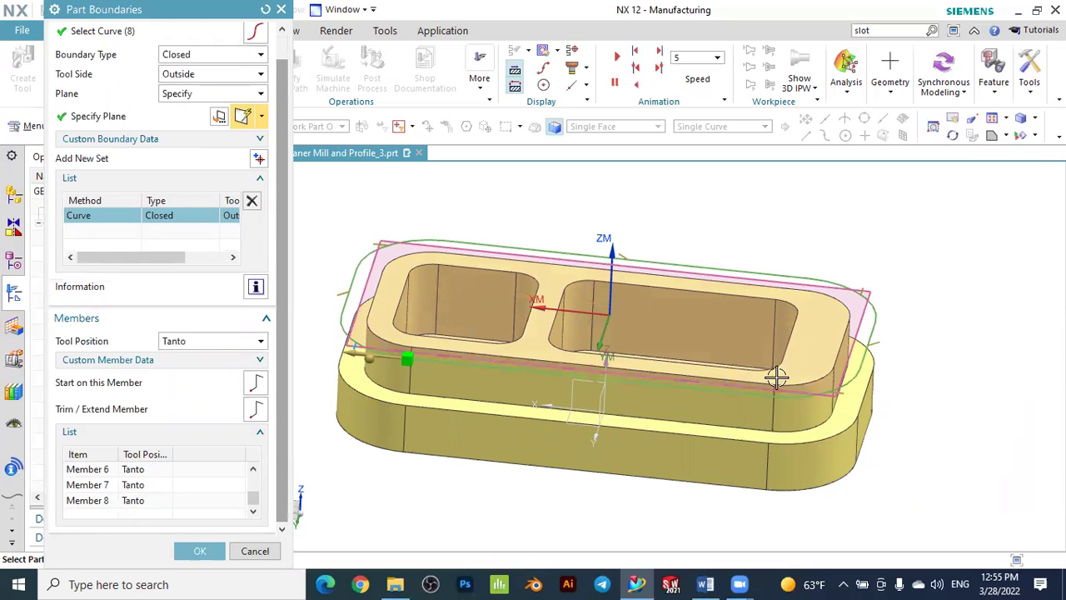
{"action": "scroll", "coordinate": [140, 491], "scroll_direction": "up", "scroll_amount": 3}
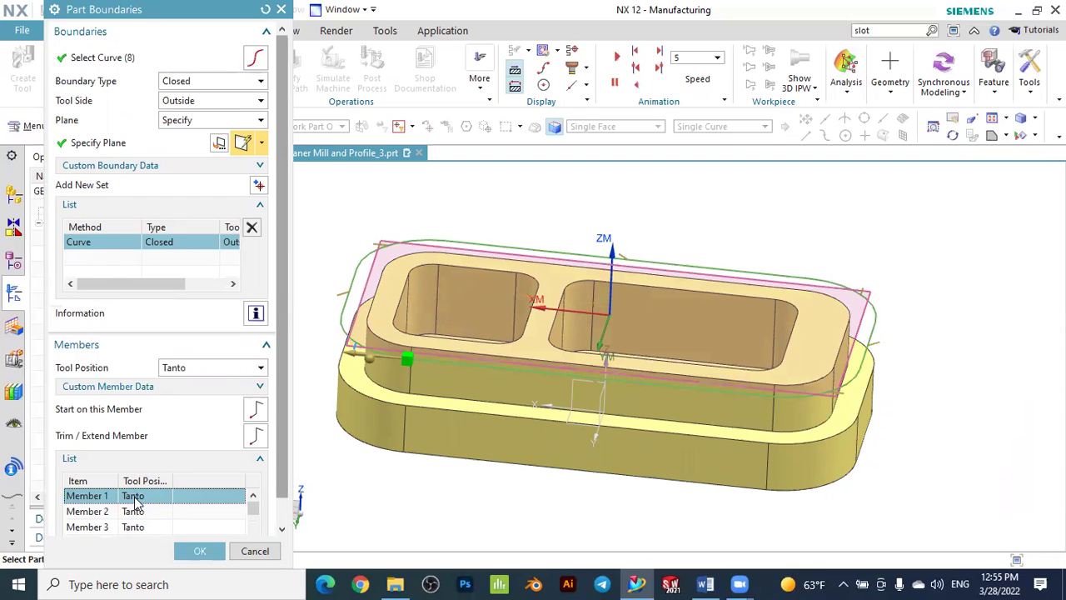
{"action": "left_click", "coordinate": [185, 374]}
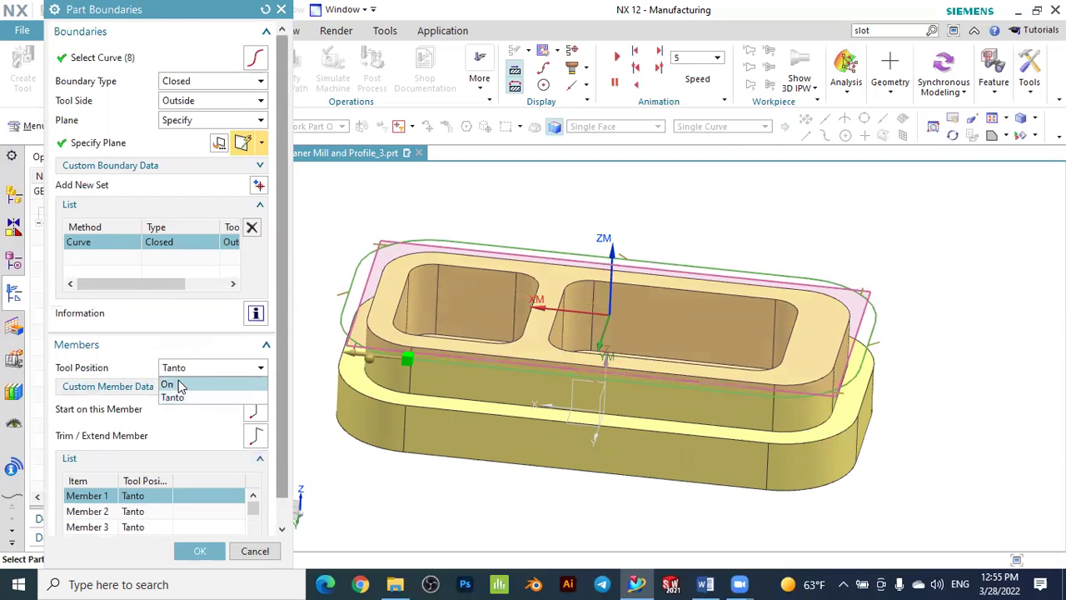
{"action": "left_click", "coordinate": [179, 380]}
{"action": "left_click", "coordinate": [139, 513]}
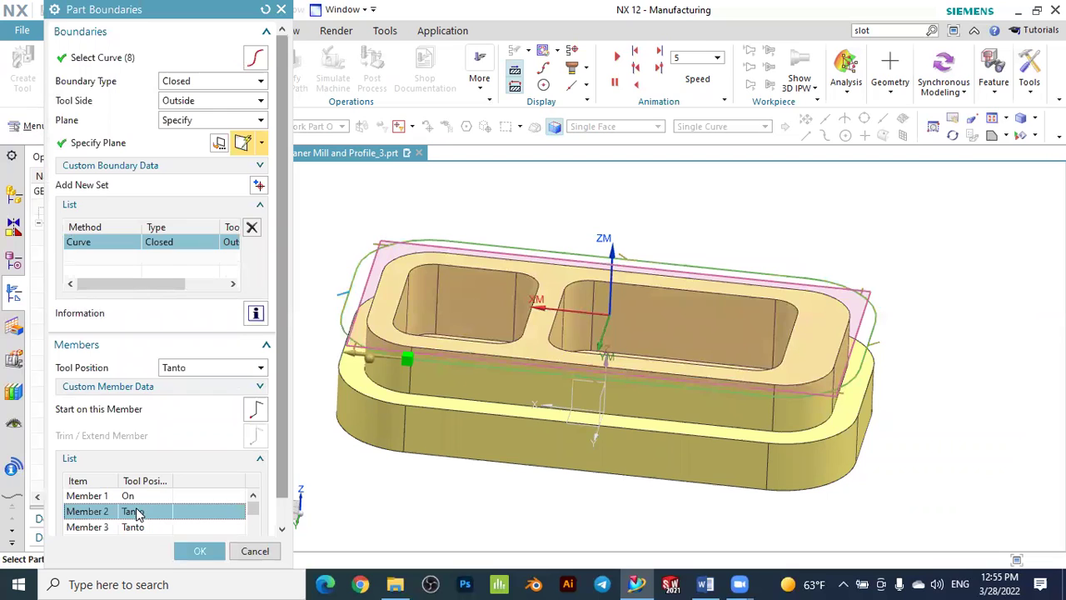
{"action": "left_click", "coordinate": [186, 369]}
{"action": "left_click", "coordinate": [173, 385]}
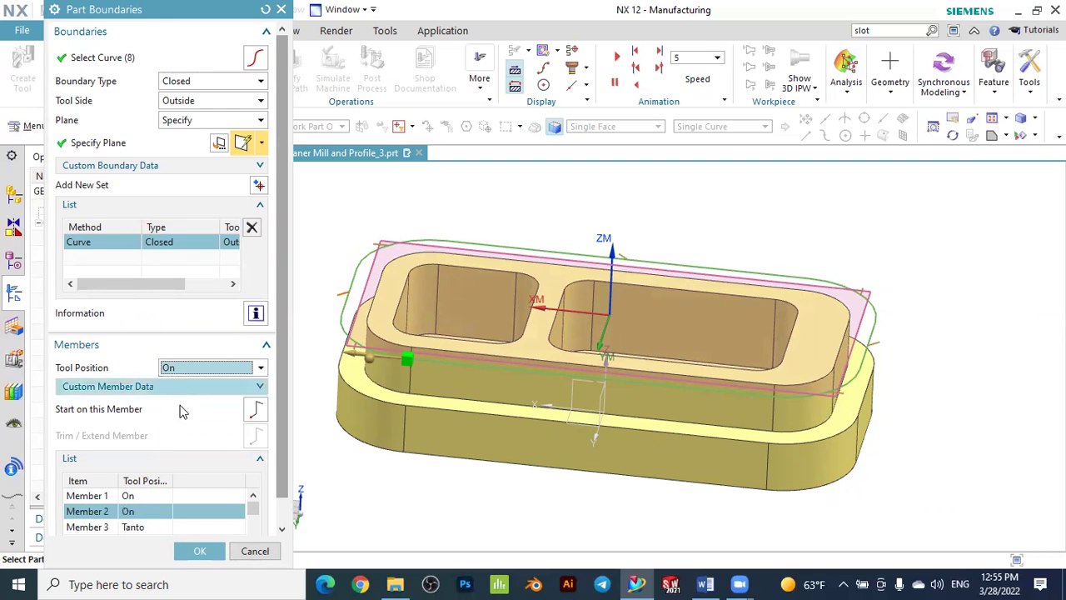
{"action": "scroll", "coordinate": [174, 464], "scroll_direction": "down", "scroll_amount": 1}
{"action": "left_click", "coordinate": [139, 500]}
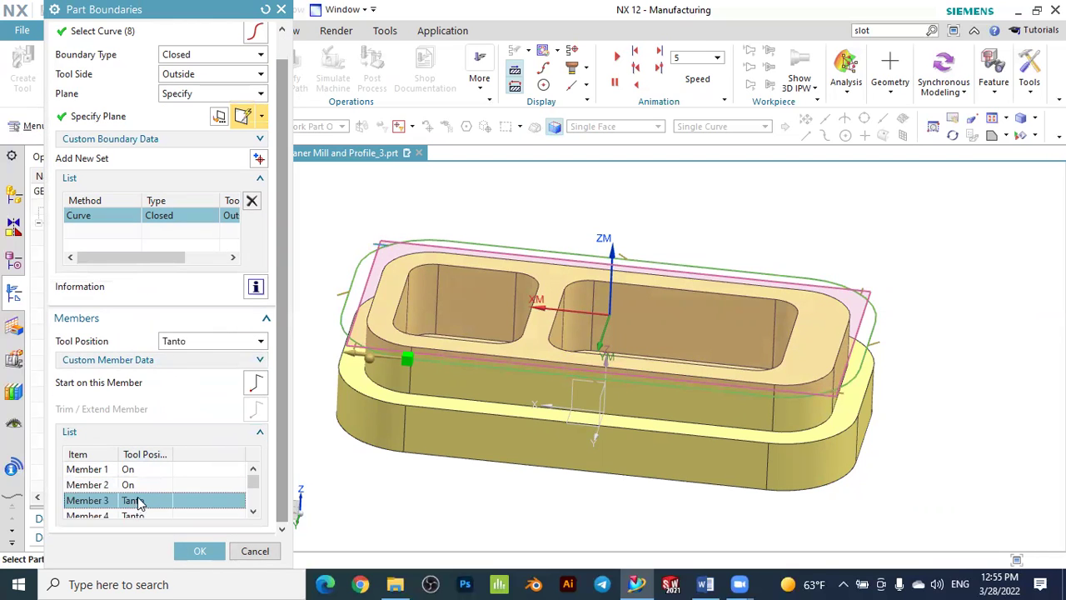
{"action": "left_click", "coordinate": [187, 343]}
{"action": "left_click", "coordinate": [171, 357]}
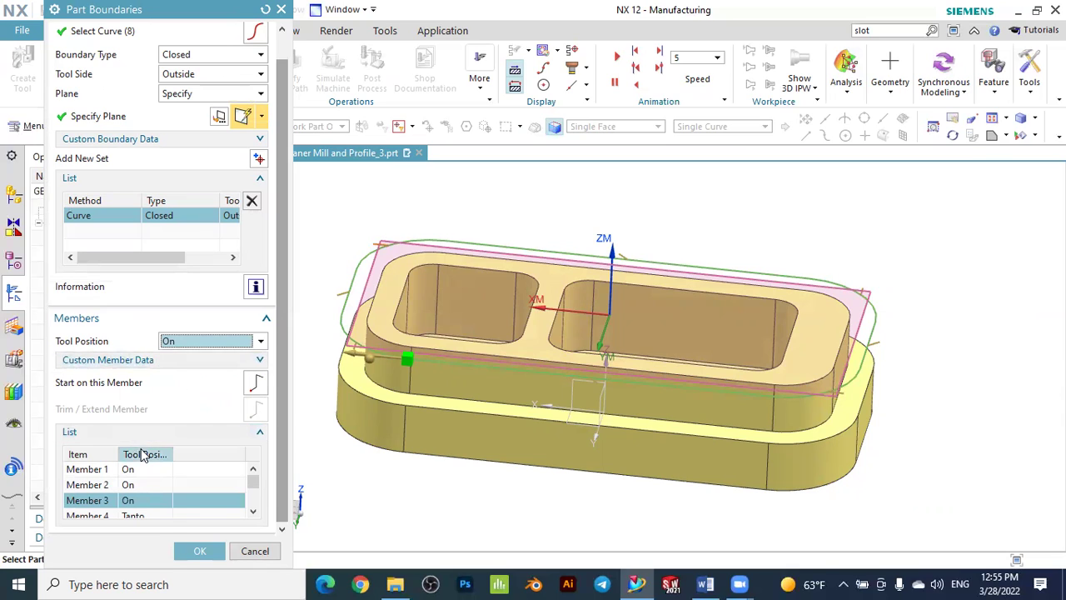
- Set the tool position of boundary Members 6, 7 and 8 to On
{"action": "scroll", "coordinate": [143, 508], "scroll_direction": "down", "scroll_amount": 2}
{"action": "left_click", "coordinate": [137, 471]}
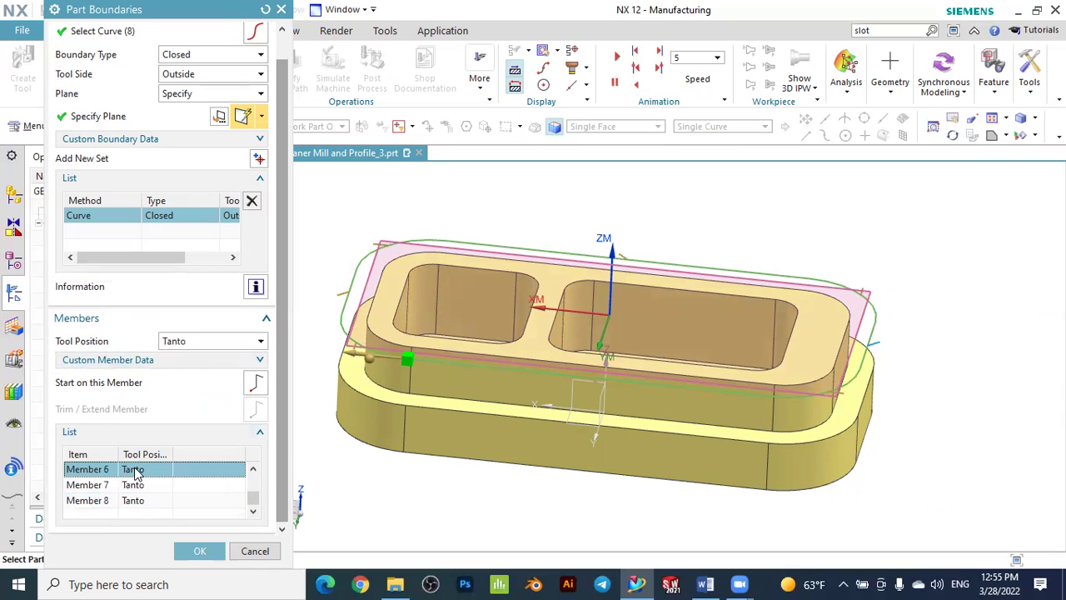
{"action": "left_click", "coordinate": [185, 343]}
{"action": "left_click", "coordinate": [174, 356]}
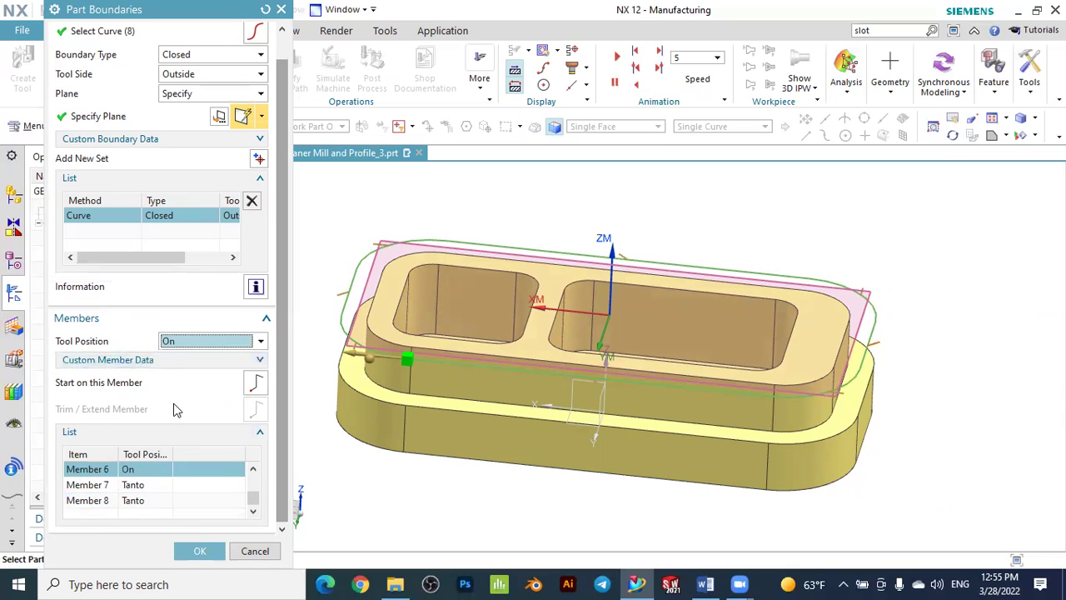
{"action": "left_click", "coordinate": [138, 485]}
{"action": "left_click", "coordinate": [243, 341]}
{"action": "left_click", "coordinate": [171, 358]}
{"action": "left_click", "coordinate": [138, 501]}
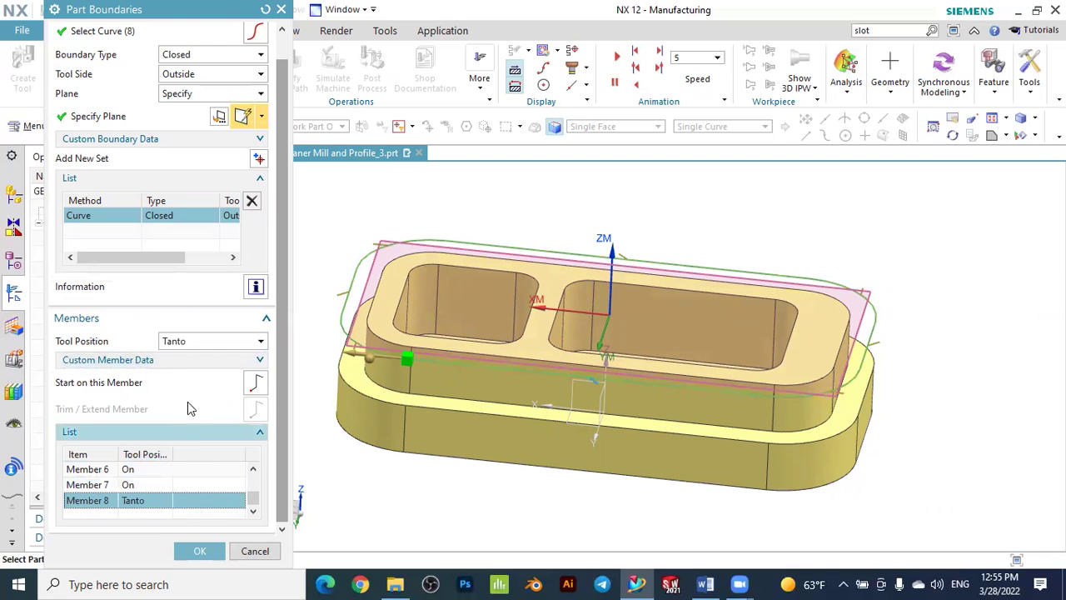
{"action": "left_click", "coordinate": [178, 342]}
{"action": "left_click", "coordinate": [172, 358]}
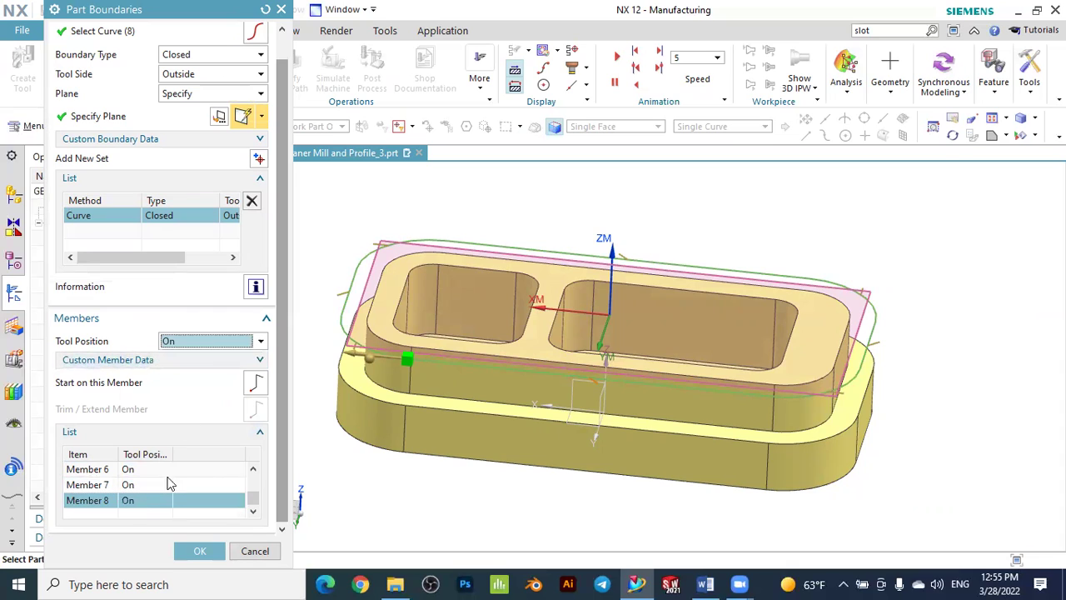
- Set the tool position of boundary Members 4 and 5 to On and accept the part boundaries
{"action": "scroll", "coordinate": [164, 500], "scroll_direction": "up", "scroll_amount": 1}
{"action": "left_click", "coordinate": [134, 488]}
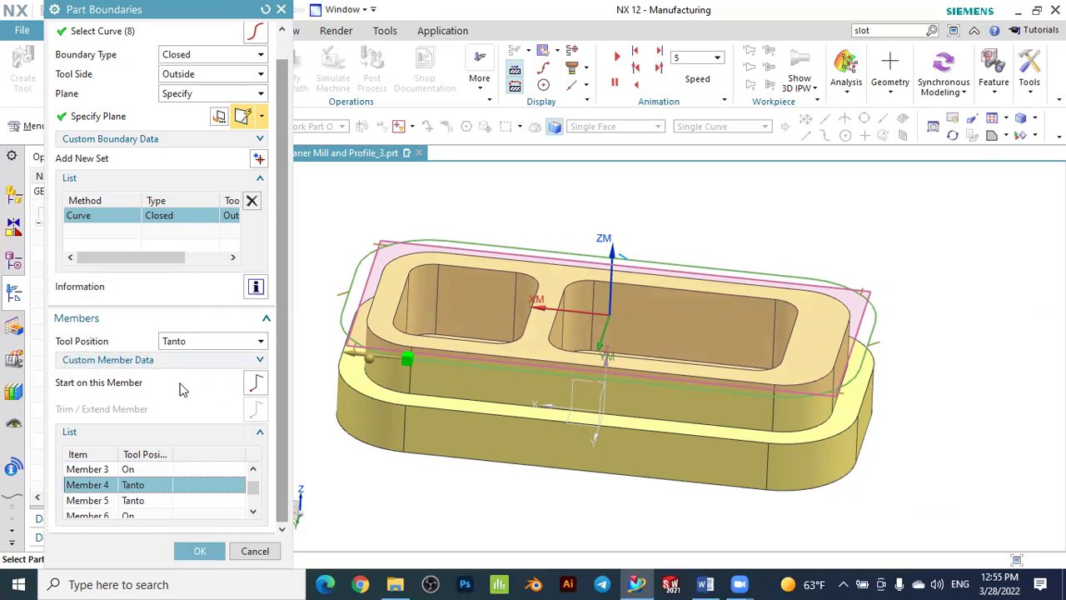
{"action": "left_click", "coordinate": [187, 342]}
{"action": "left_click", "coordinate": [172, 358]}
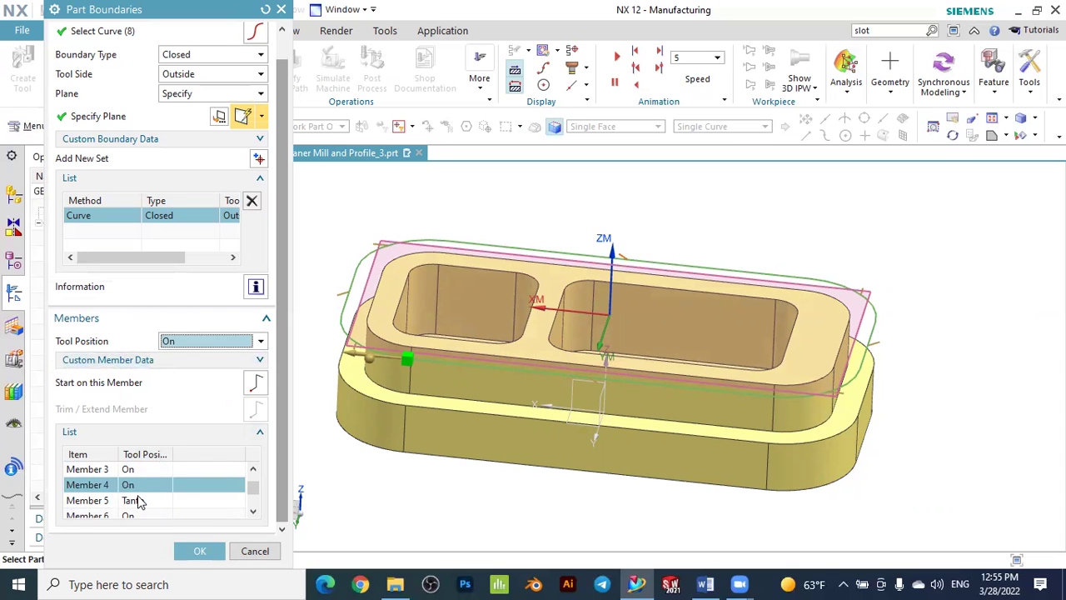
{"action": "left_click", "coordinate": [139, 501]}
{"action": "left_click", "coordinate": [189, 344]}
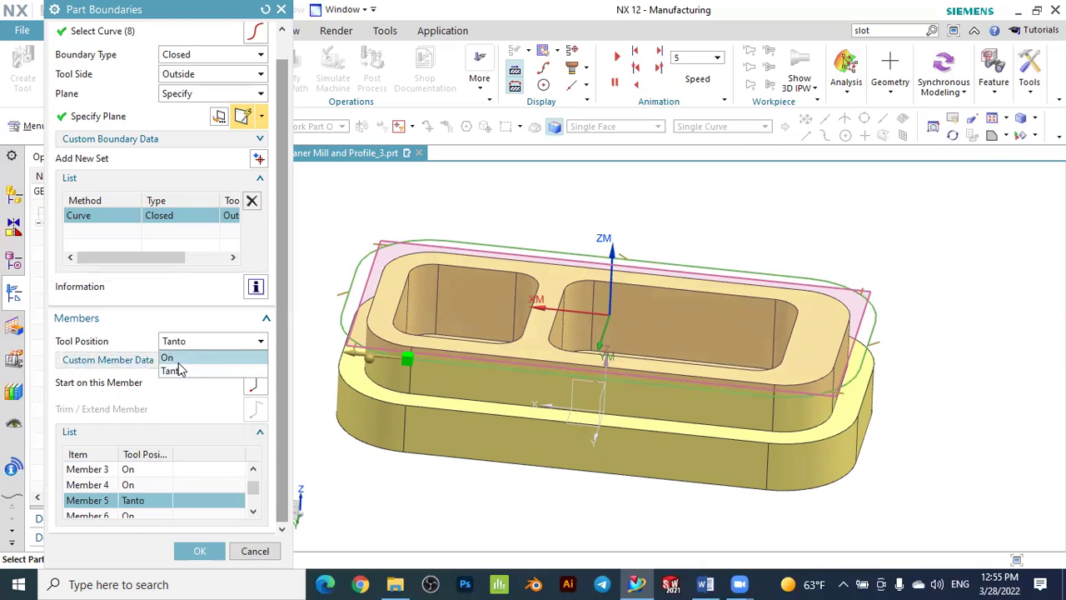
{"action": "left_click", "coordinate": [173, 358]}
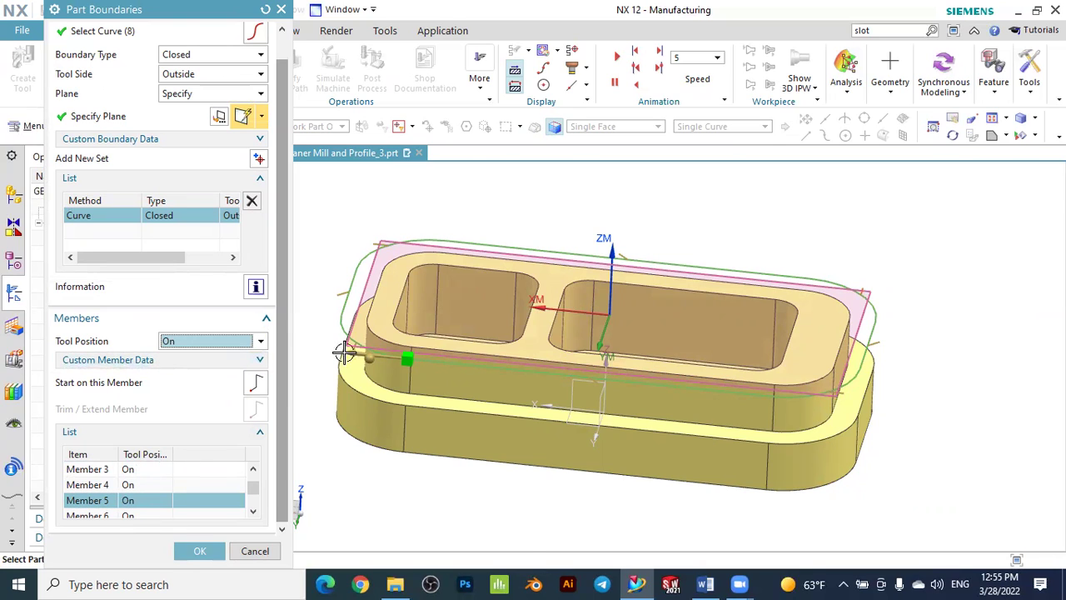
{"action": "left_click", "coordinate": [202, 546]}
{"action": "left_click", "coordinate": [202, 548]}
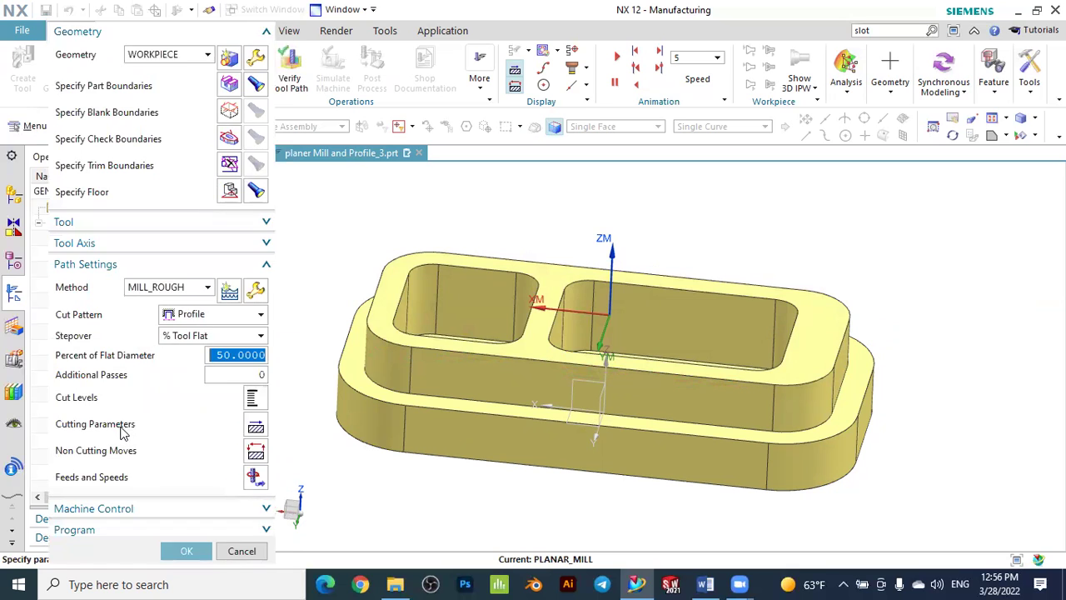
- Regenerate the PLANAR_MILL tool path and play its 3D Dynamic material-removal simulation
{"action": "scroll", "coordinate": [114, 436], "scroll_direction": "down", "scroll_amount": 2}
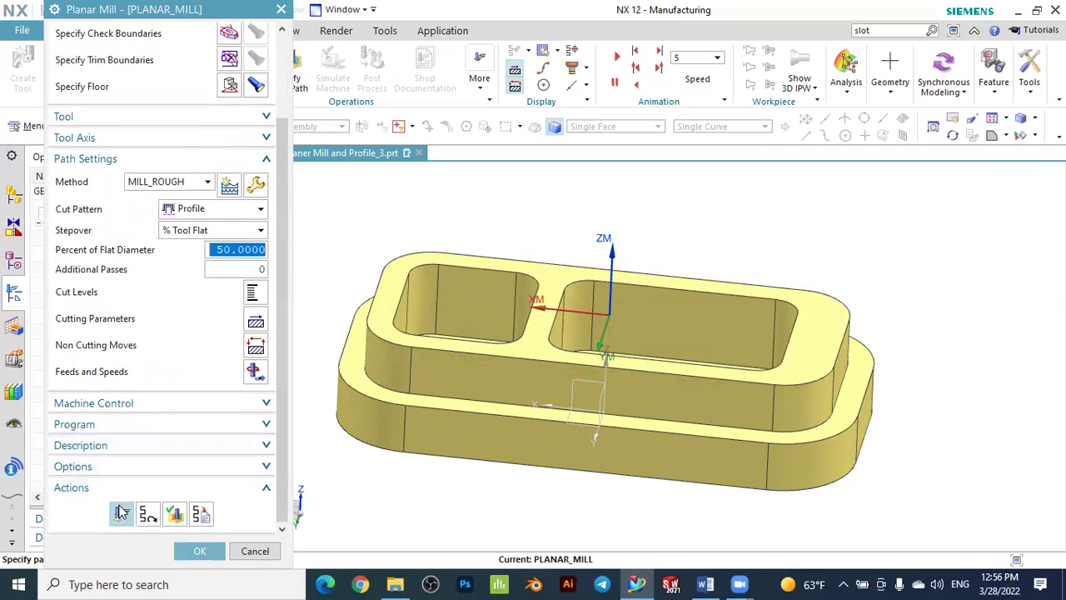
{"action": "left_click", "coordinate": [121, 512]}
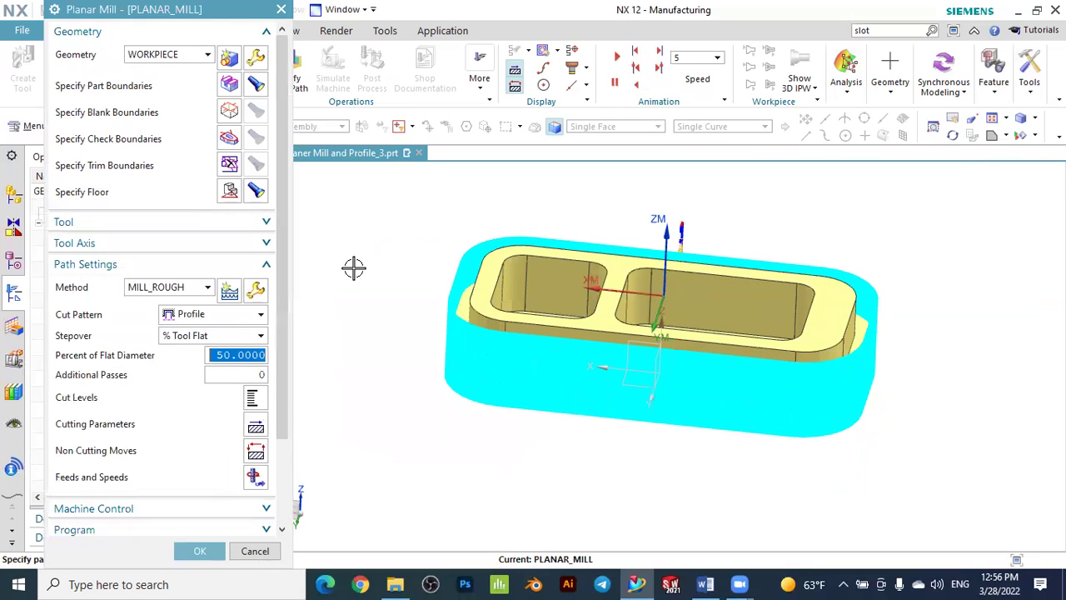
{"action": "scroll", "coordinate": [195, 400], "scroll_direction": "down", "scroll_amount": 3}
{"action": "left_click", "coordinate": [172, 513]}
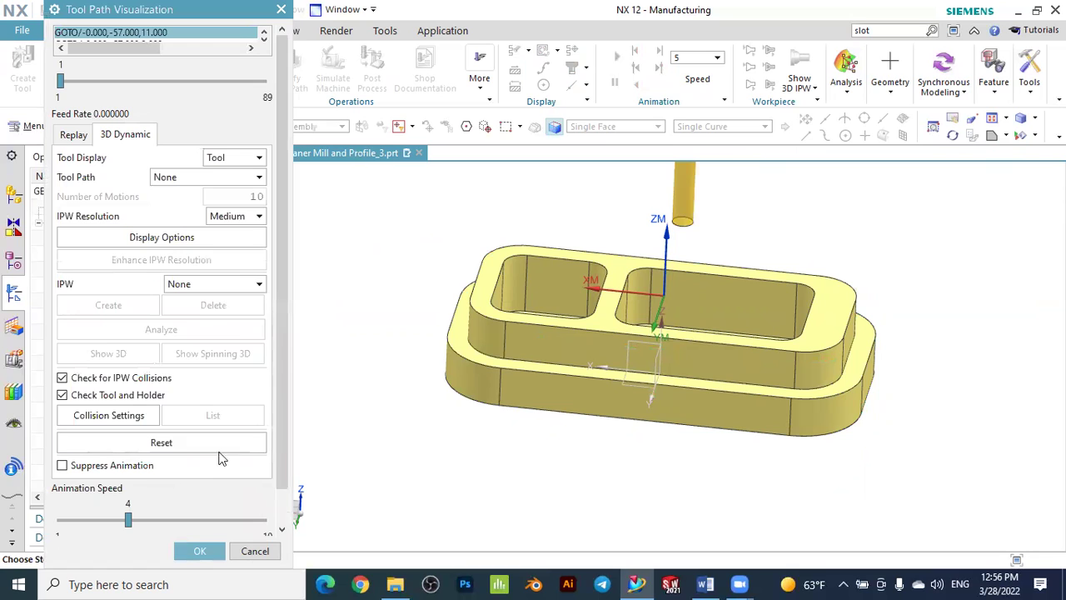
{"action": "scroll", "coordinate": [177, 499], "scroll_direction": "down", "scroll_amount": 2}
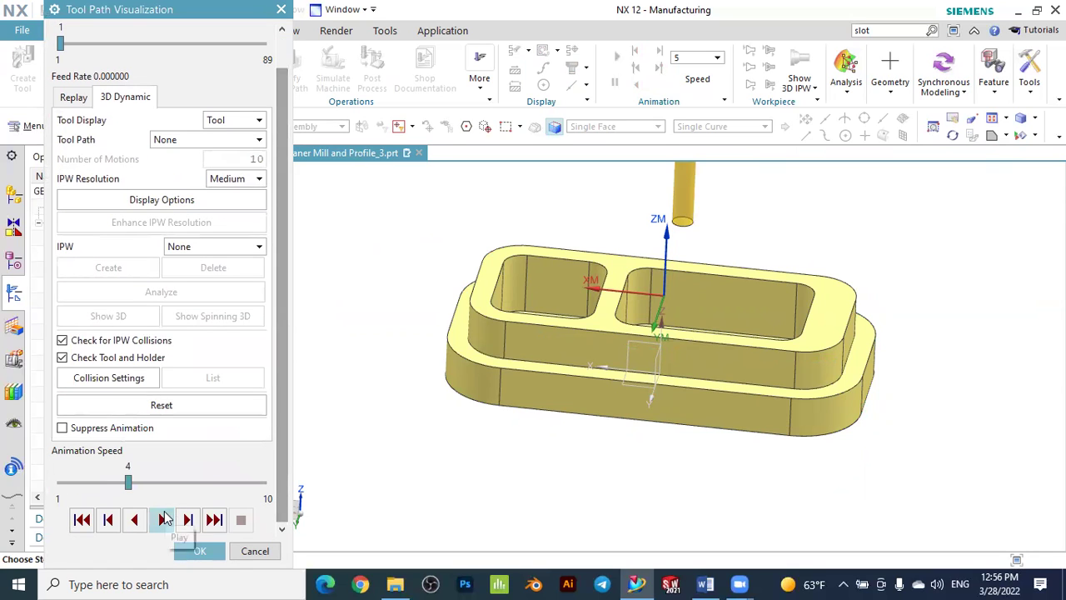
{"action": "left_click", "coordinate": [162, 519]}
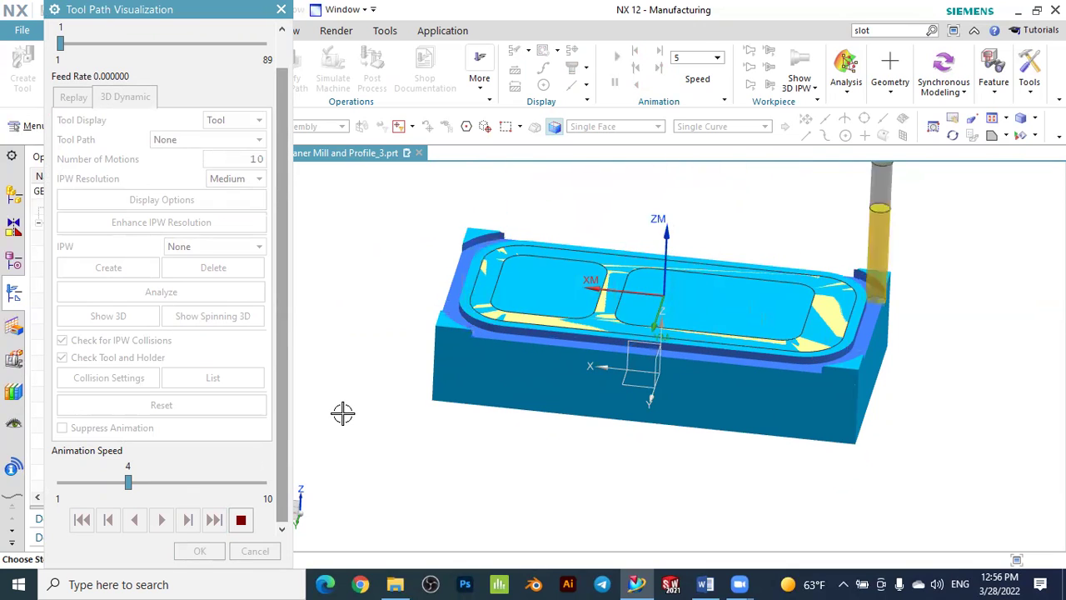
- Examine the cut around the lower step and corners of the stock during the simulation, and return to the operation settings
{"action": "mouse_move", "coordinate": [438, 455]}
{"action": "middle_mouse_down"}
{"action": "mouse_move", "coordinate": [428, 461]}
{"action": "mouse_move", "coordinate": [438, 469]}
{"action": "middle_mouse_up"}
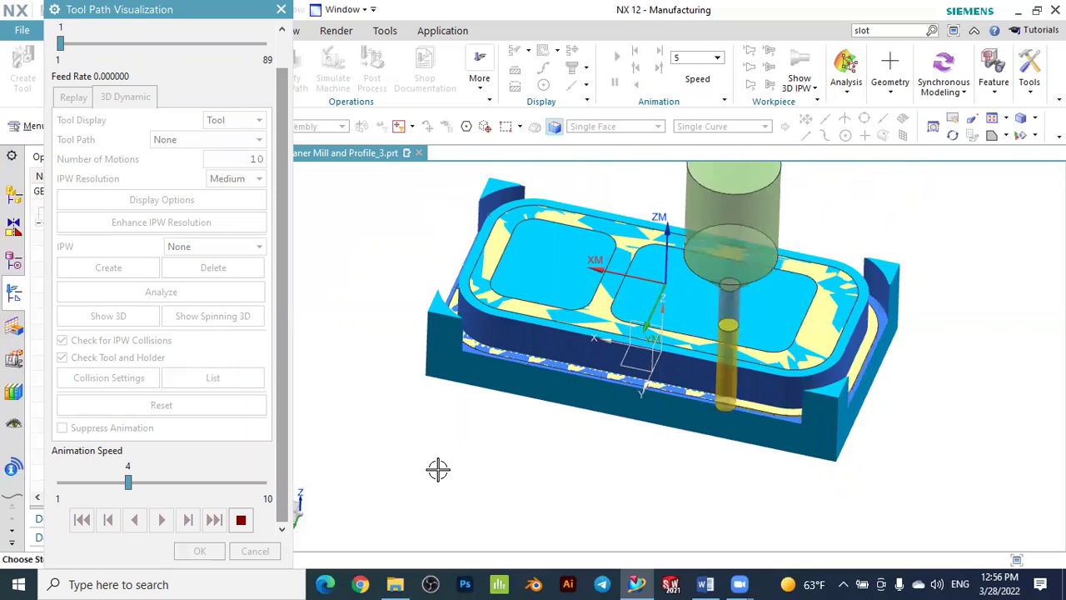
{"action": "scroll", "coordinate": [565, 346], "scroll_direction": "up", "scroll_amount": 1}
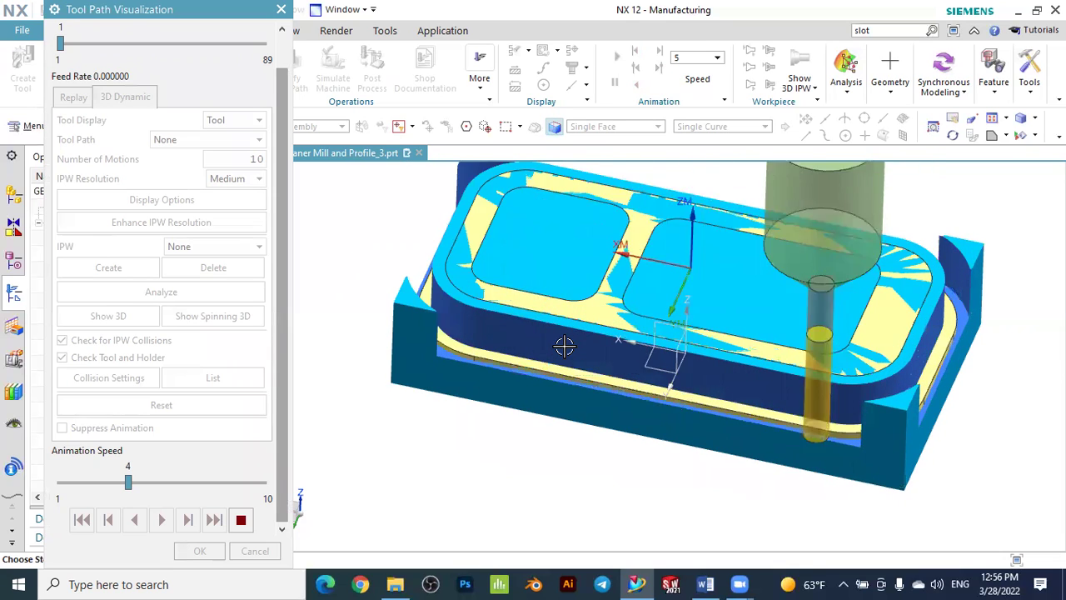
{"action": "scroll", "coordinate": [533, 347], "scroll_direction": "up", "scroll_amount": 2}
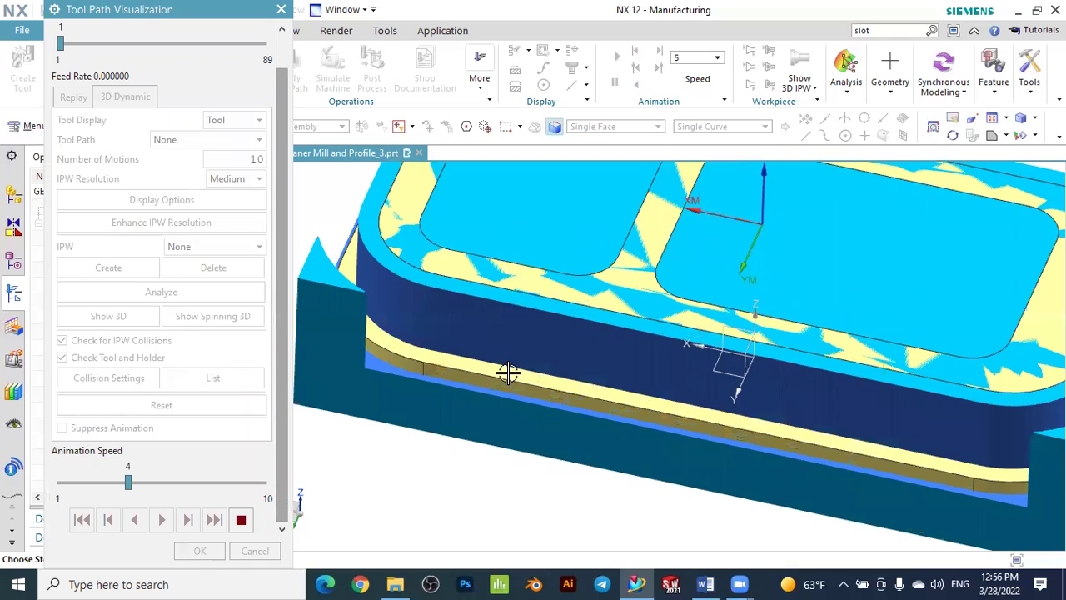
{"action": "scroll", "coordinate": [508, 372], "scroll_direction": "down", "scroll_amount": 1}
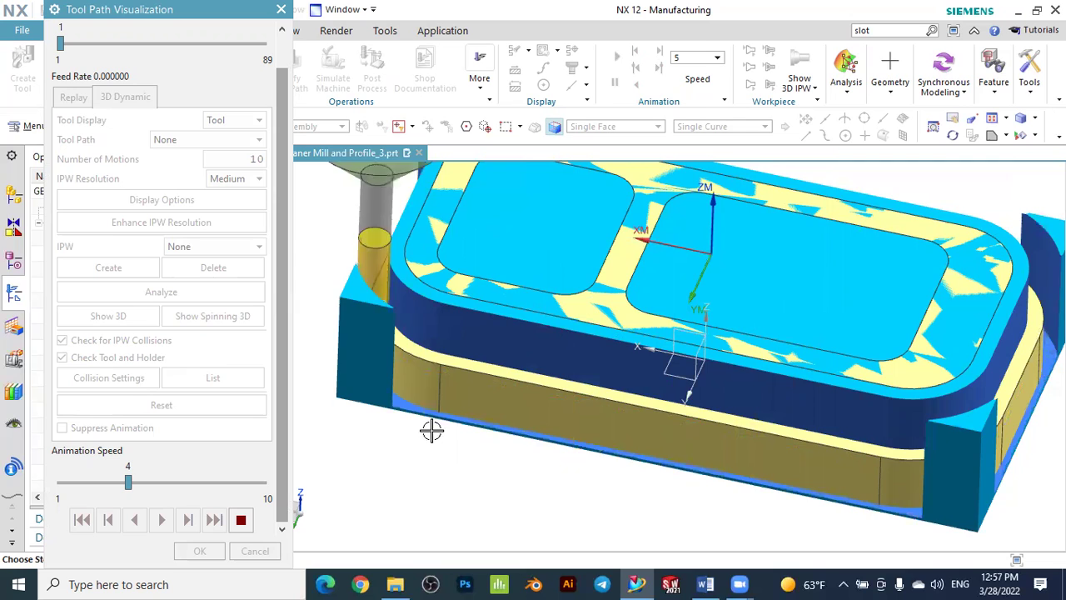
{"action": "scroll", "coordinate": [434, 426], "scroll_direction": "down", "scroll_amount": 3}
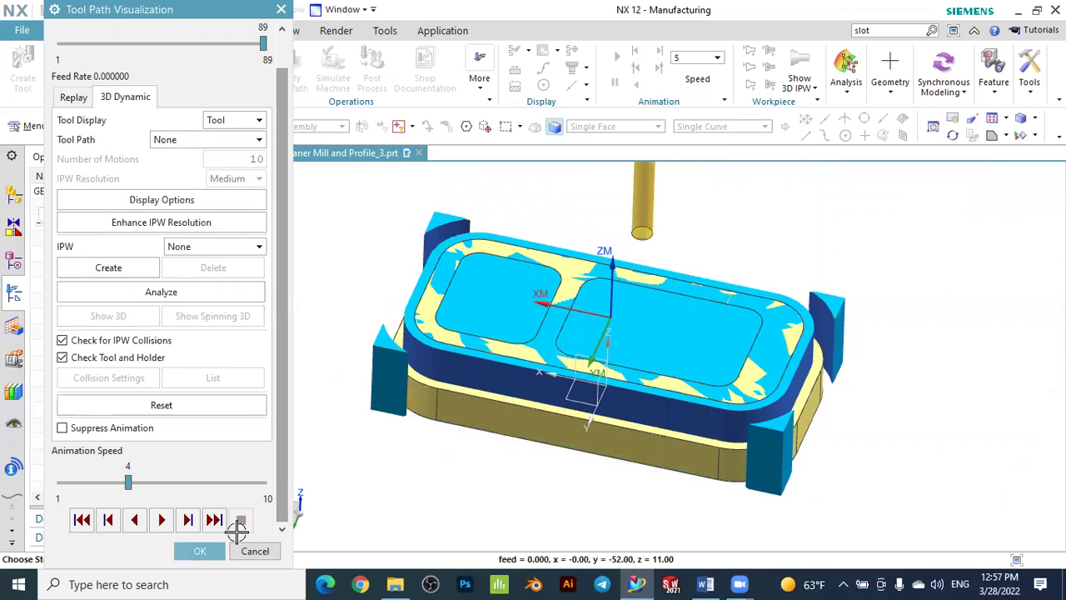
{"action": "left_click", "coordinate": [239, 545]}
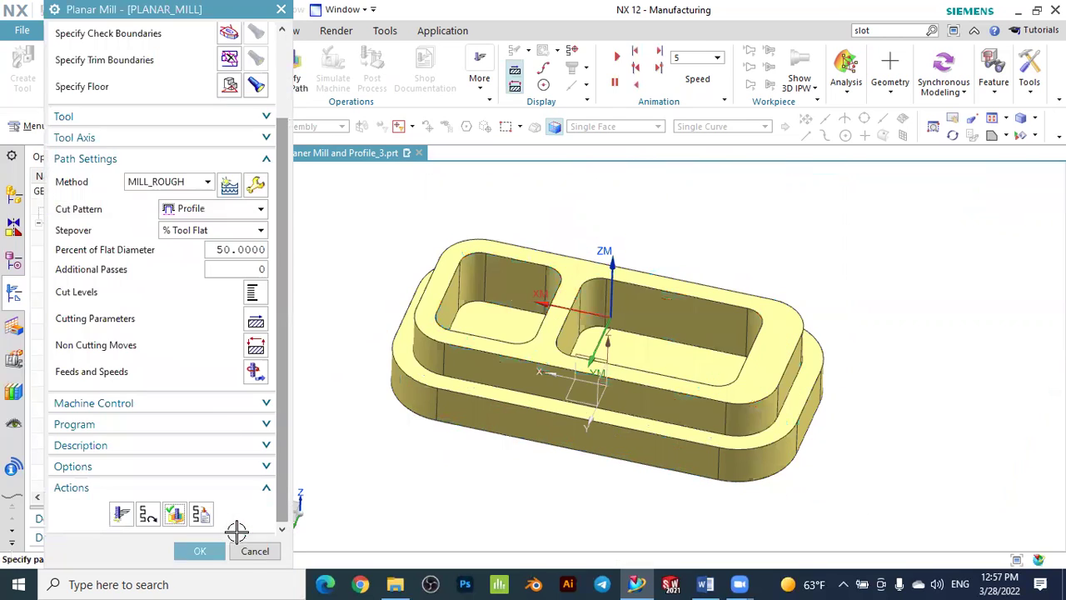
- Recheck the members' tool positions in the part boundaries and accept the PLANAR_MILL operation
{"action": "scroll", "coordinate": [233, 225], "scroll_direction": "up", "scroll_amount": 3}
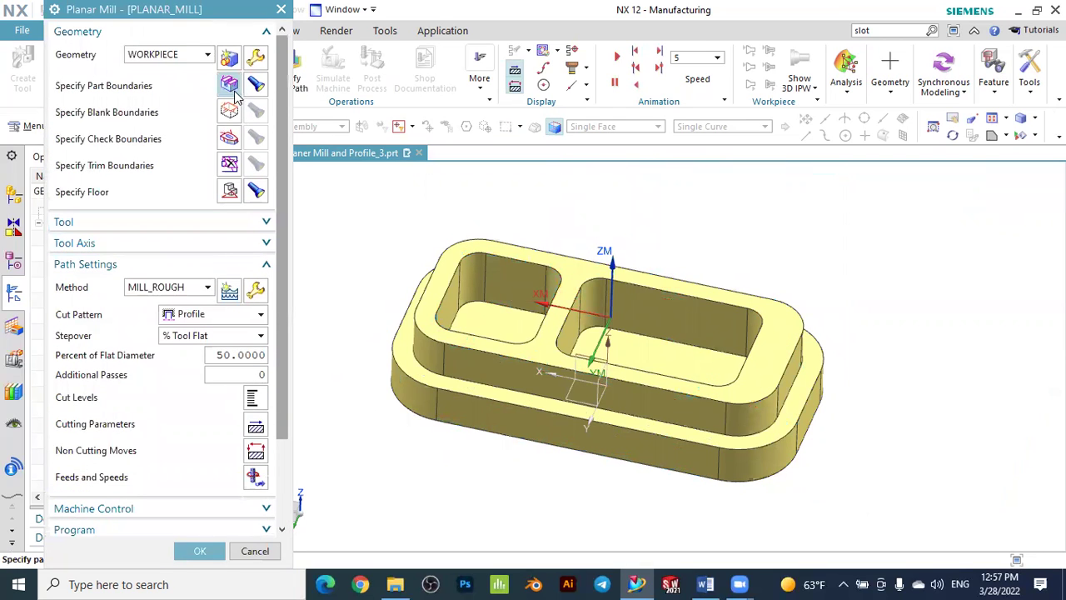
{"action": "middle_click", "coordinate": [231, 93]}
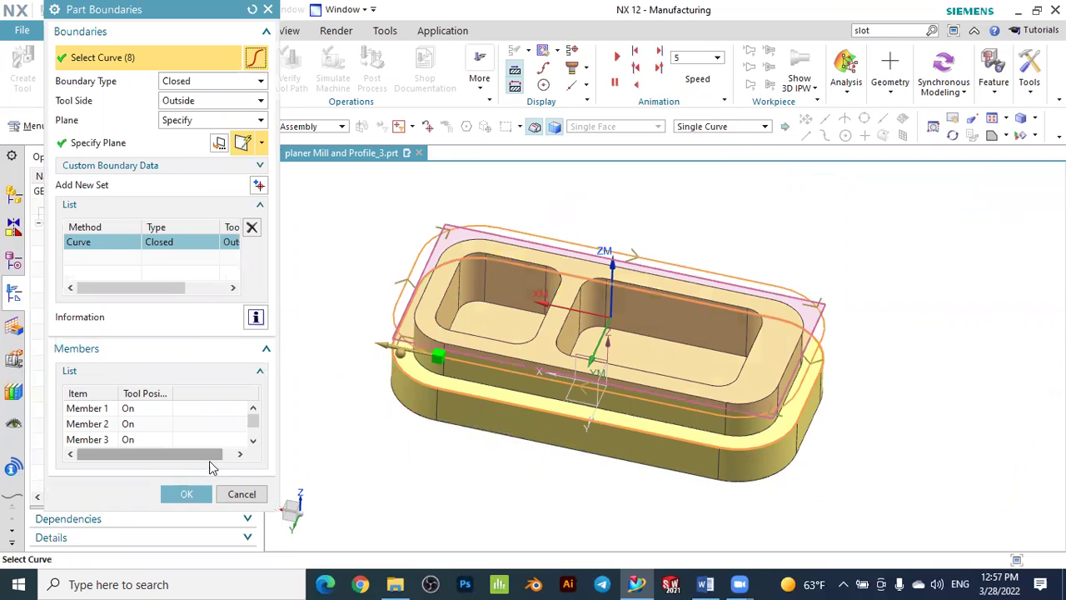
{"action": "left_click", "coordinate": [192, 493]}
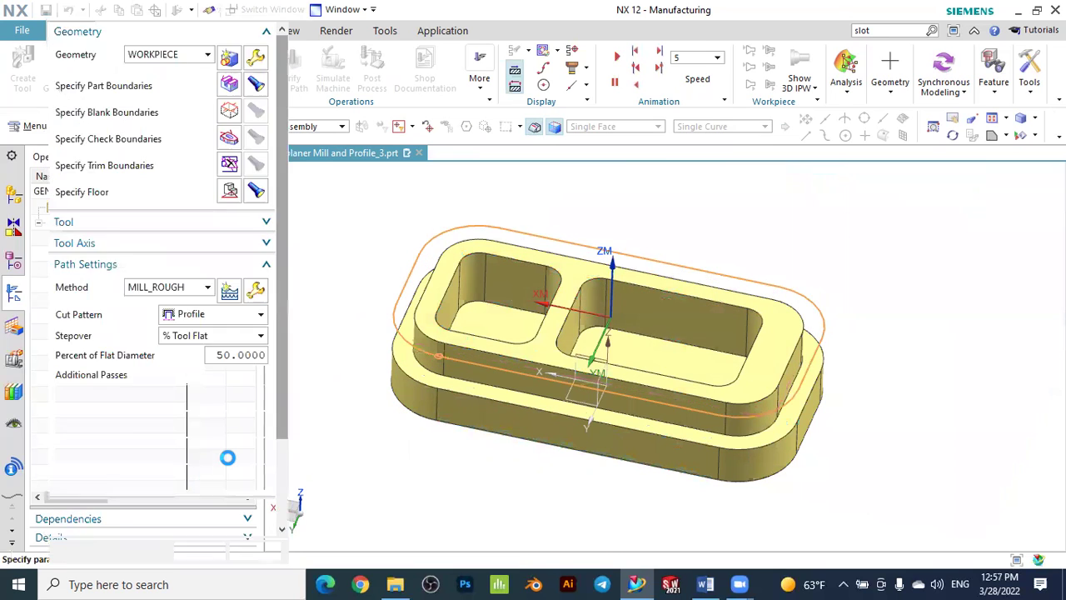
{"action": "middle_click", "coordinate": [226, 456]}
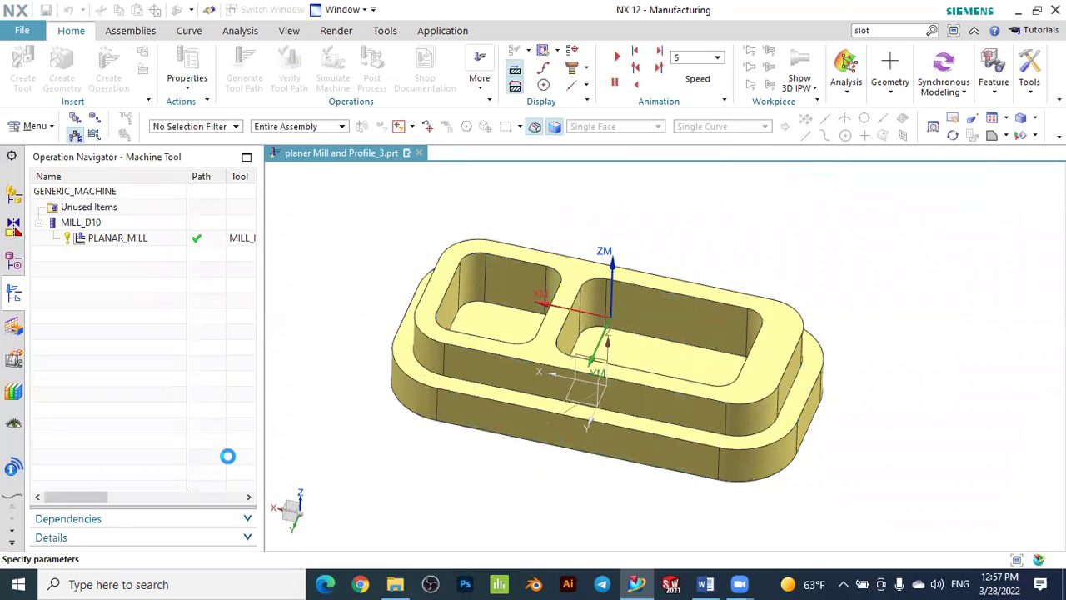
{"action": "left_click", "coordinate": [198, 548]}
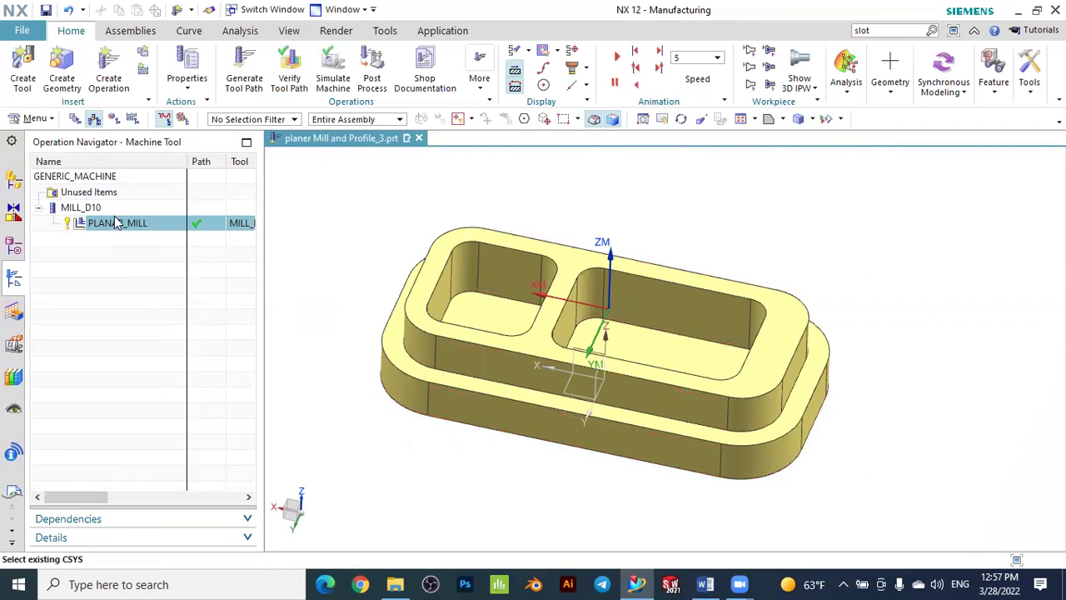
- Create a mill_planar PLANAR_PROFILE operation in PROGRAM with tool MILL_D10, geometry WORKPIECE and method MILL_FINISH
{"action": "left_click", "coordinate": [108, 68]}
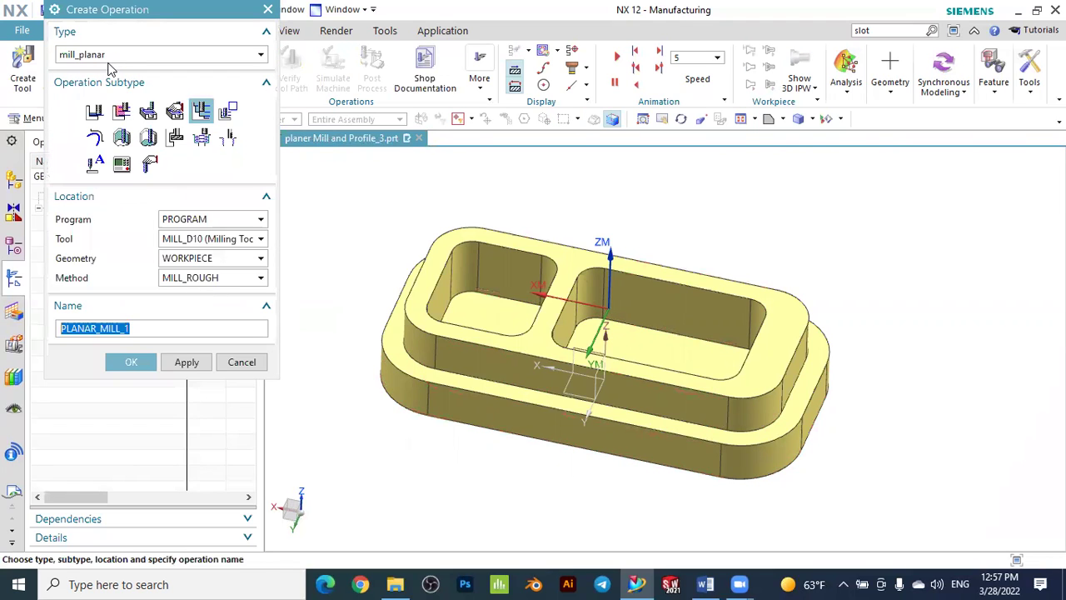
{"action": "left_click", "coordinate": [228, 112]}
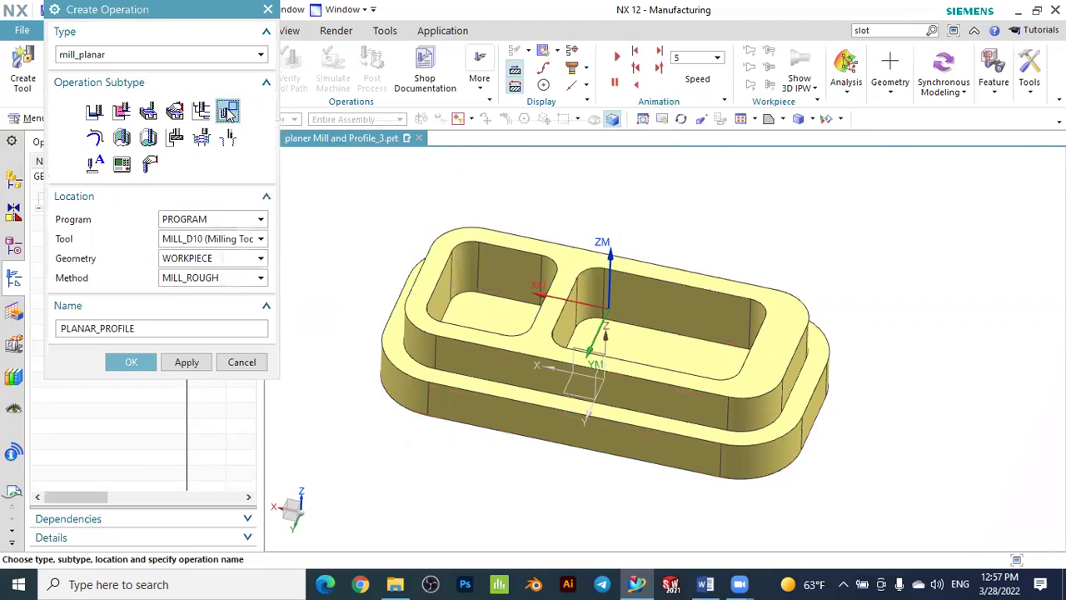
{"action": "left_click", "coordinate": [192, 223]}
{"action": "left_click", "coordinate": [193, 225]}
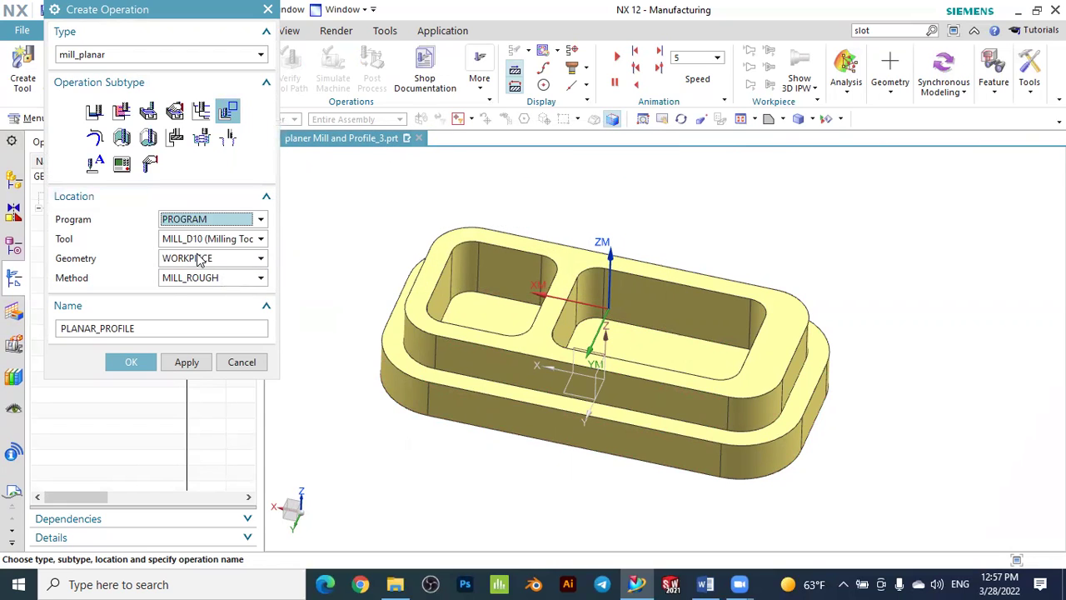
{"action": "left_click", "coordinate": [197, 280]}
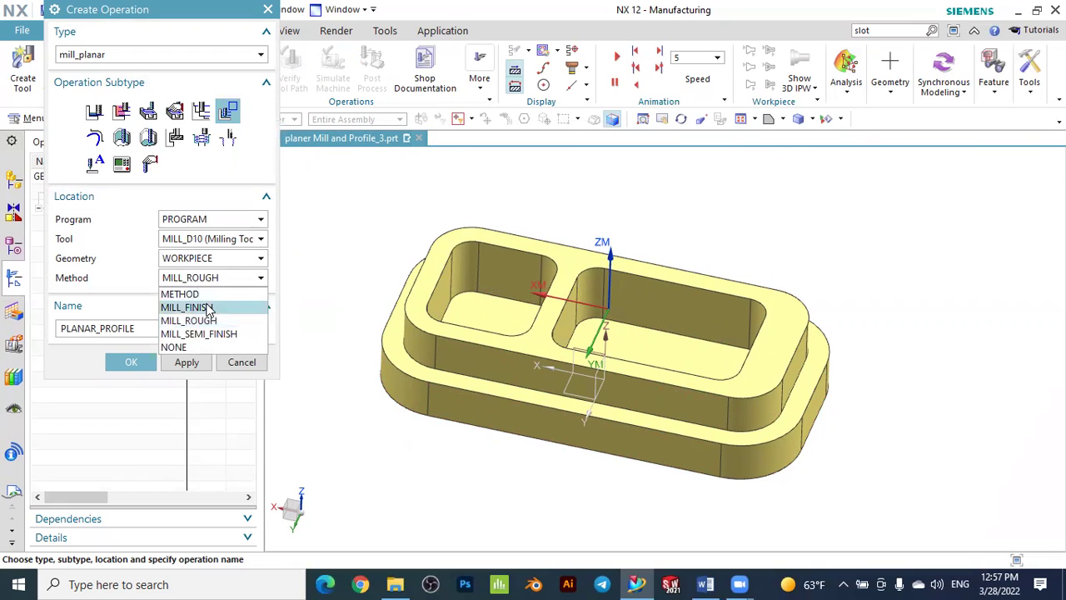
{"action": "left_click", "coordinate": [206, 307]}
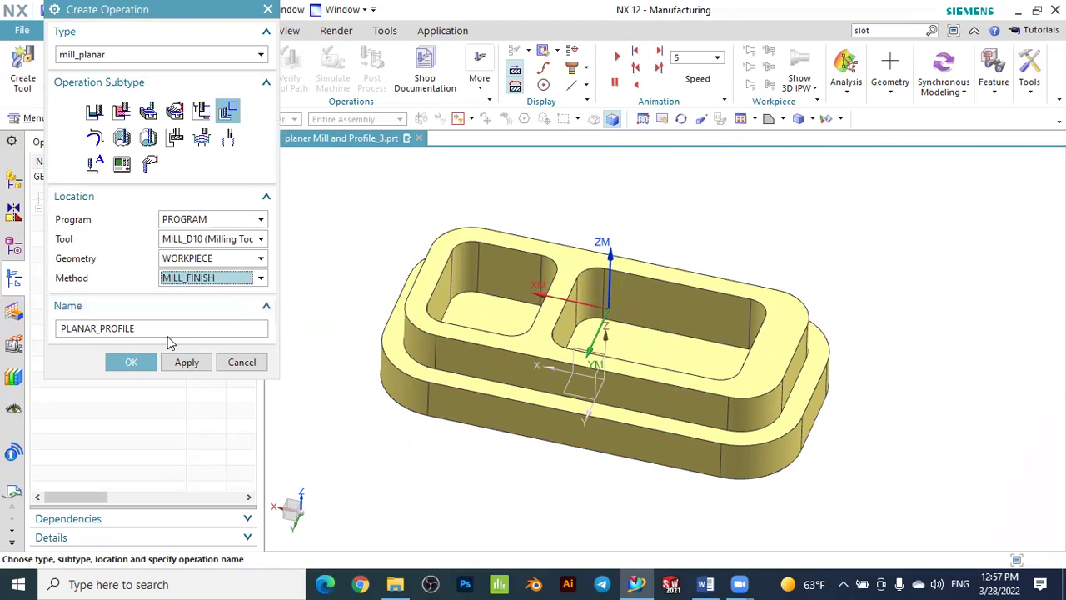
{"action": "left_click", "coordinate": [131, 362]}
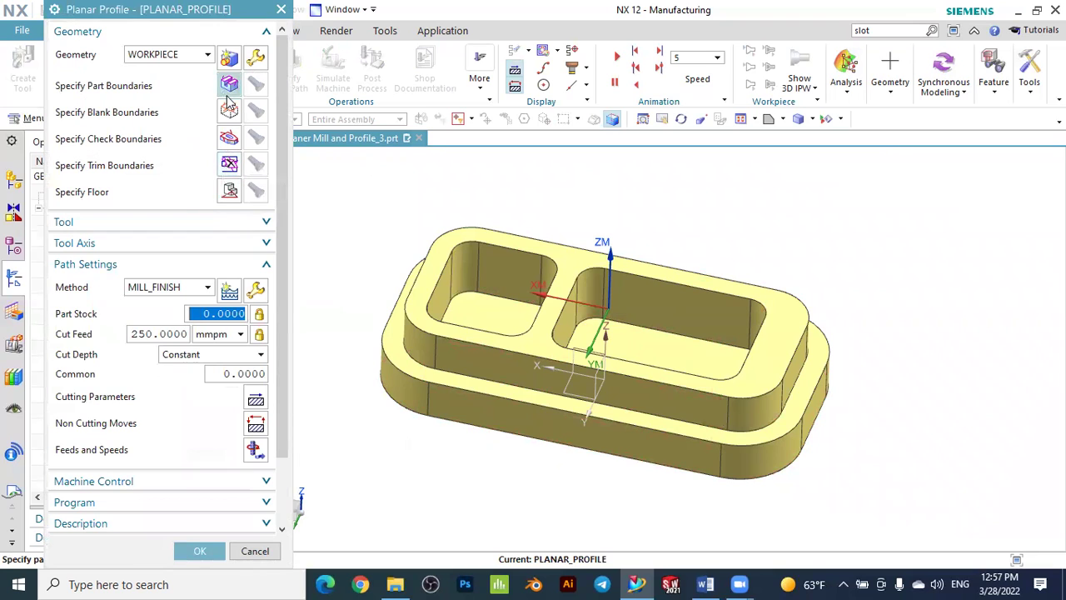
- Define the part boundary by curves, selecting the outer edge loop of the part's top face as tangent curves
{"action": "left_click", "coordinate": [228, 93]}
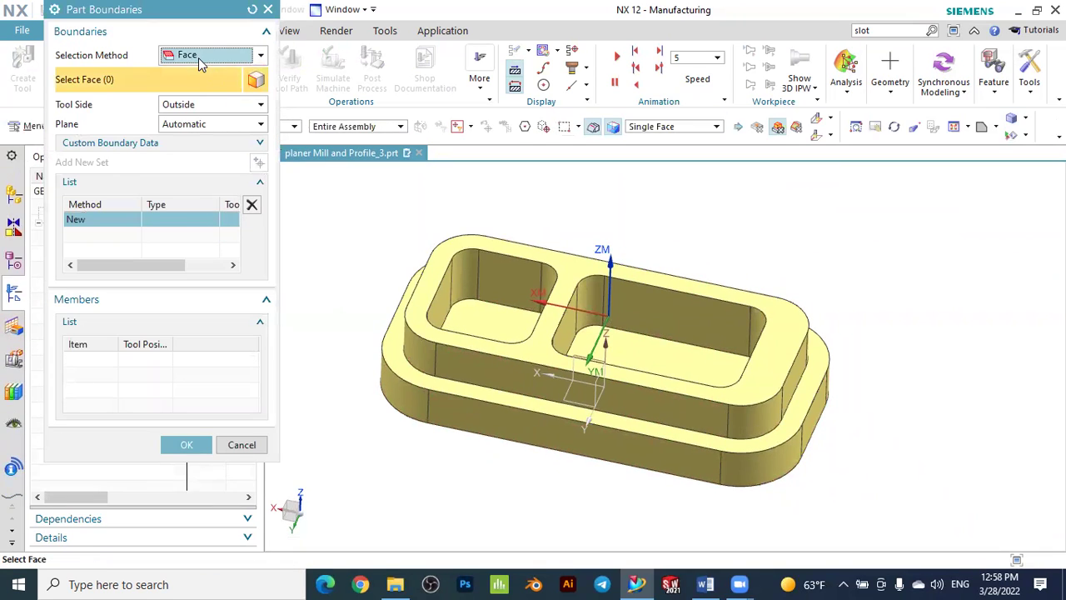
{"action": "left_click", "coordinate": [200, 58]}
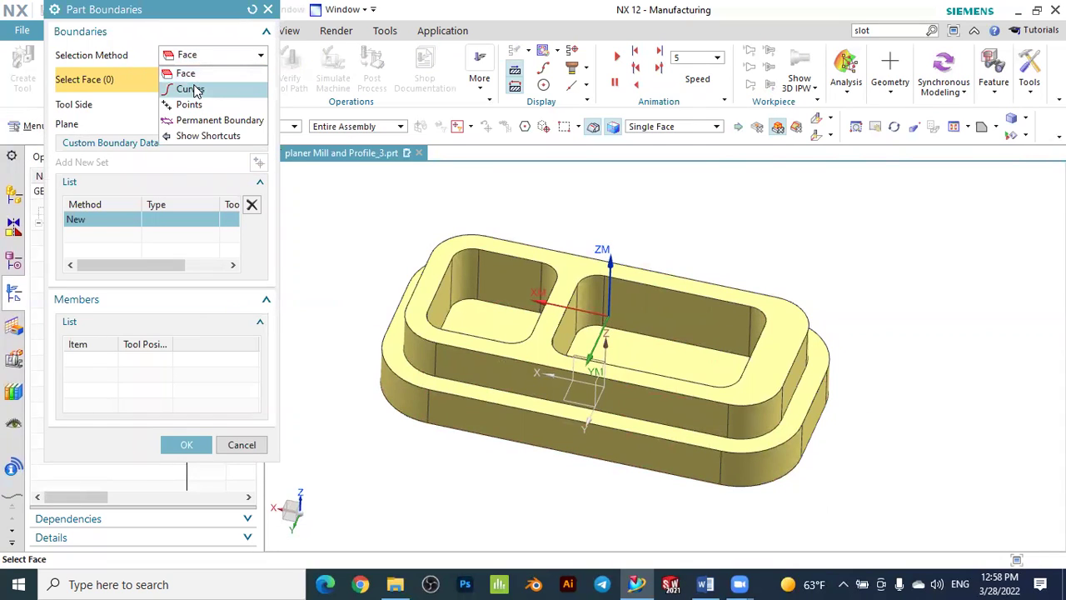
{"action": "left_click", "coordinate": [190, 89]}
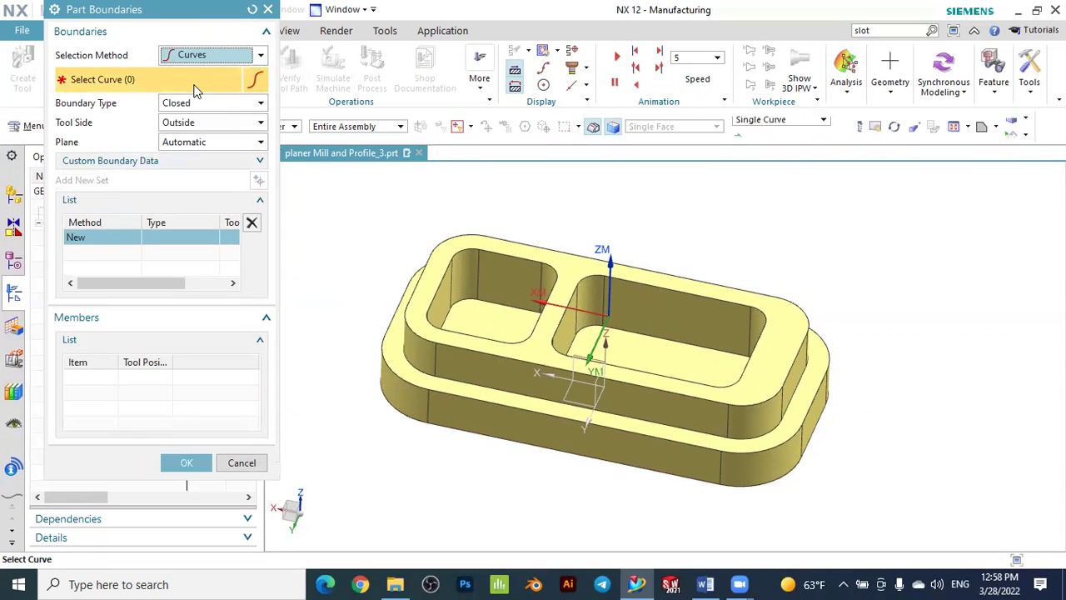
{"action": "left_click", "coordinate": [765, 129]}
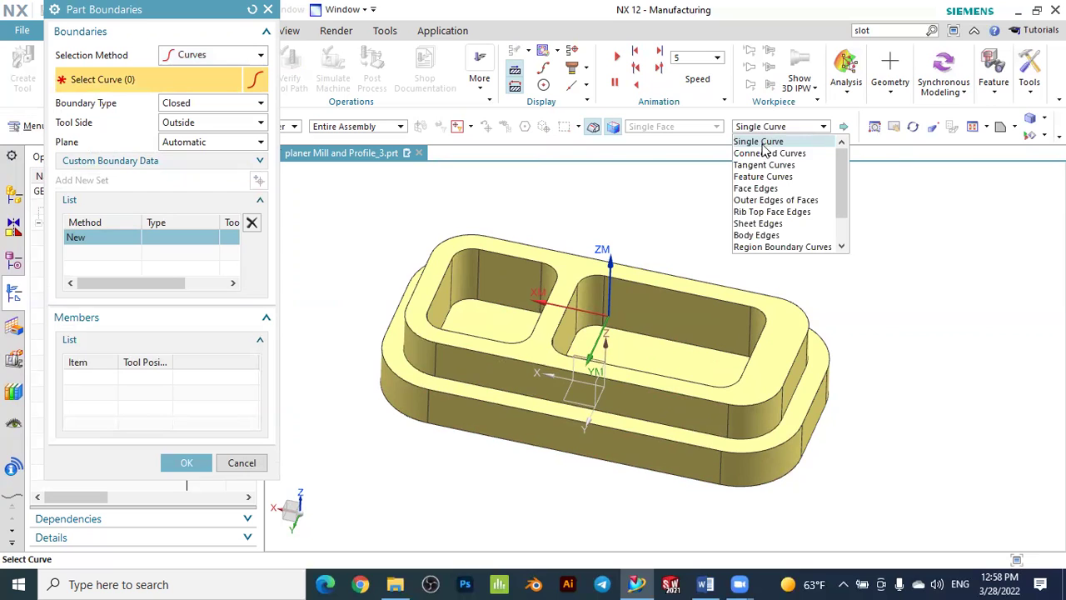
{"action": "left_click", "coordinate": [761, 165]}
{"action": "scroll", "coordinate": [403, 319], "scroll_direction": "up", "scroll_amount": 5}
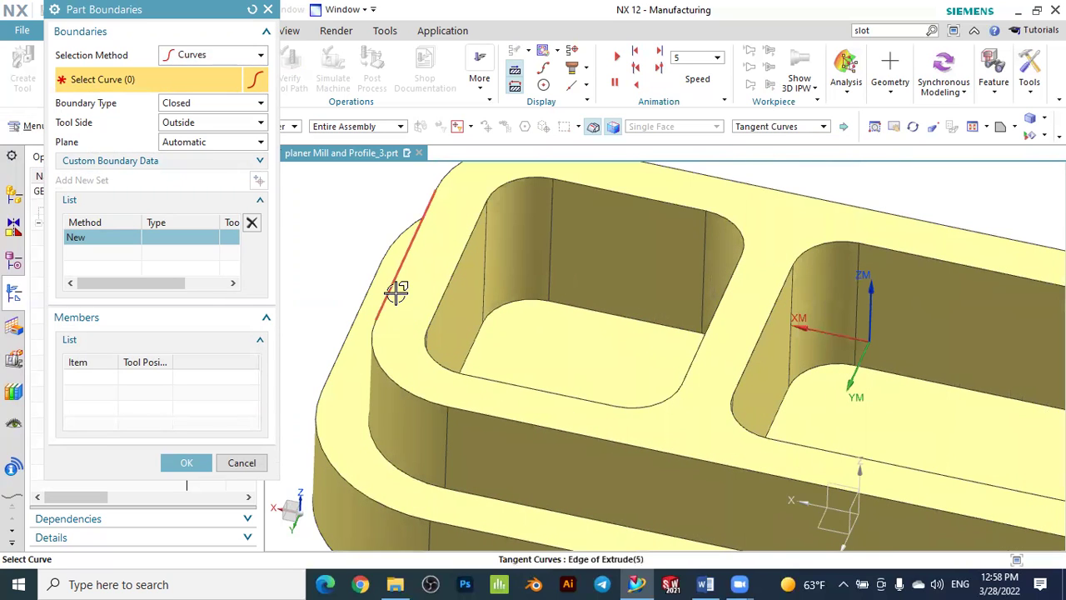
{"action": "left_click", "coordinate": [396, 291]}
{"action": "scroll", "coordinate": [400, 283], "scroll_direction": "down", "scroll_amount": 3}
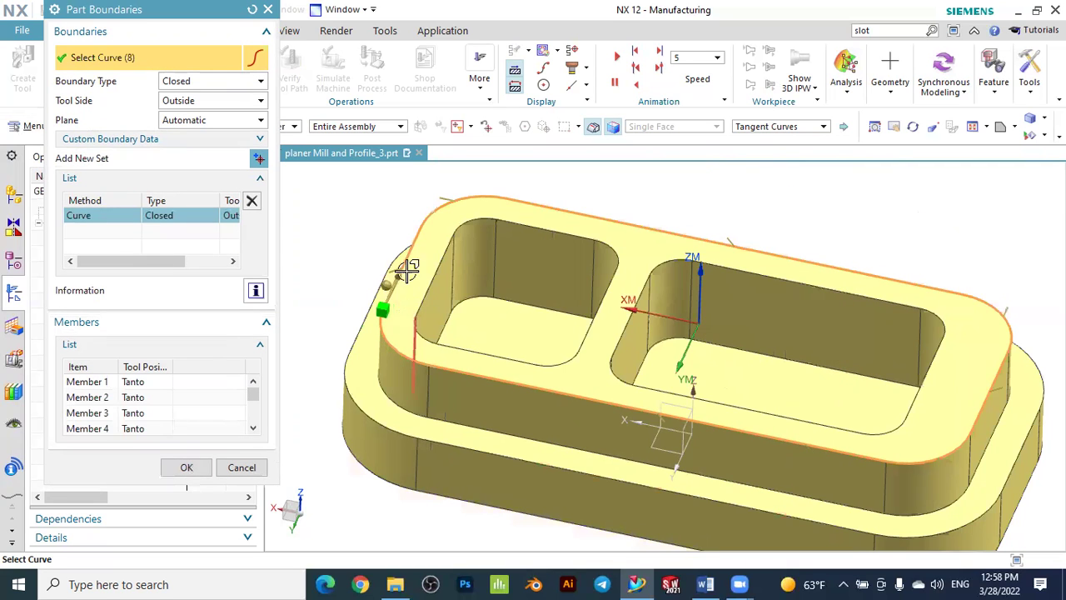
{"action": "scroll", "coordinate": [595, 269], "scroll_direction": "down", "scroll_amount": 2}
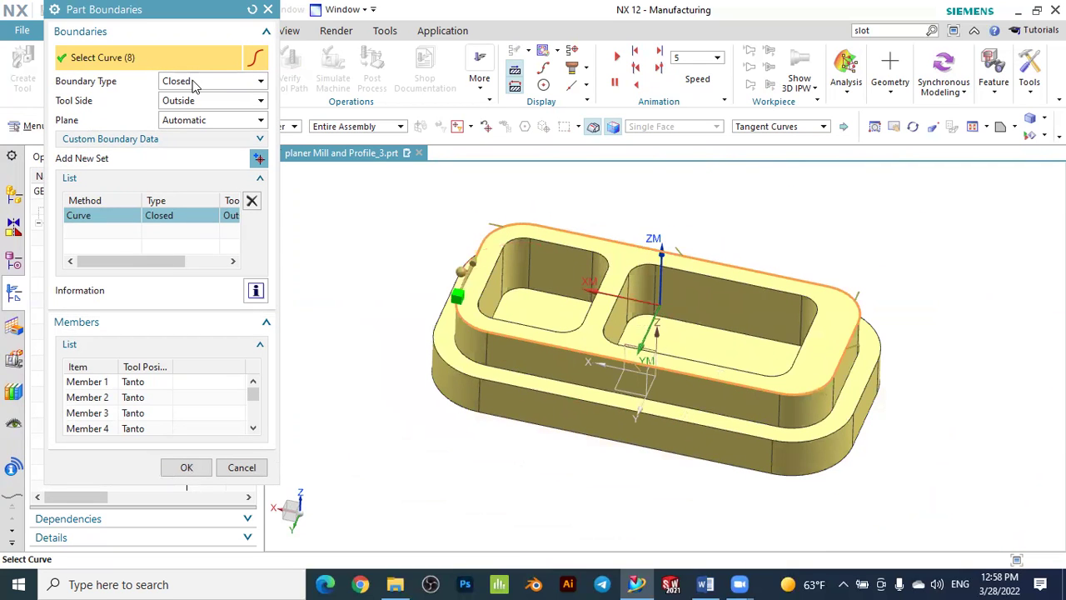
- Keep the boundary closed with tool side Outside, specify its plane on the top face, and accept the part boundaries
{"action": "left_click", "coordinate": [190, 83]}
{"action": "left_click", "coordinate": [191, 84]}
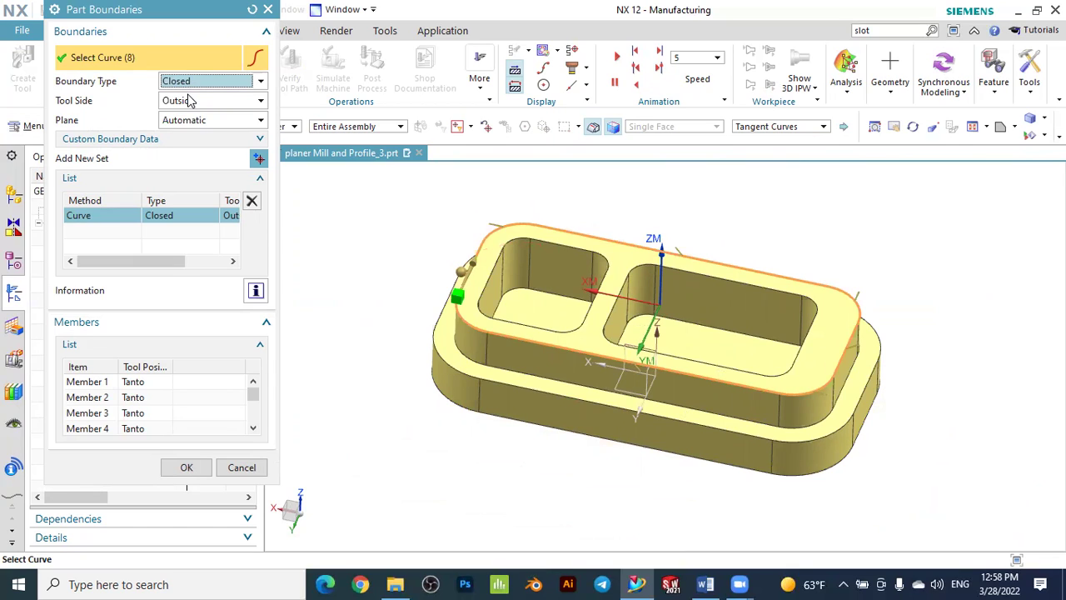
{"action": "left_click", "coordinate": [189, 100]}
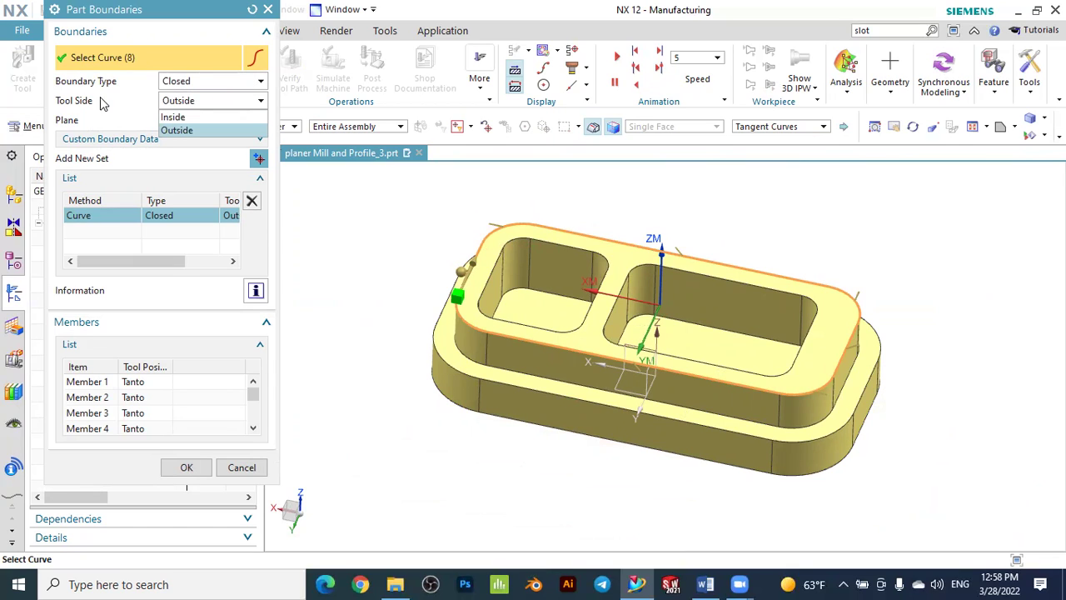
{"action": "left_click", "coordinate": [187, 131]}
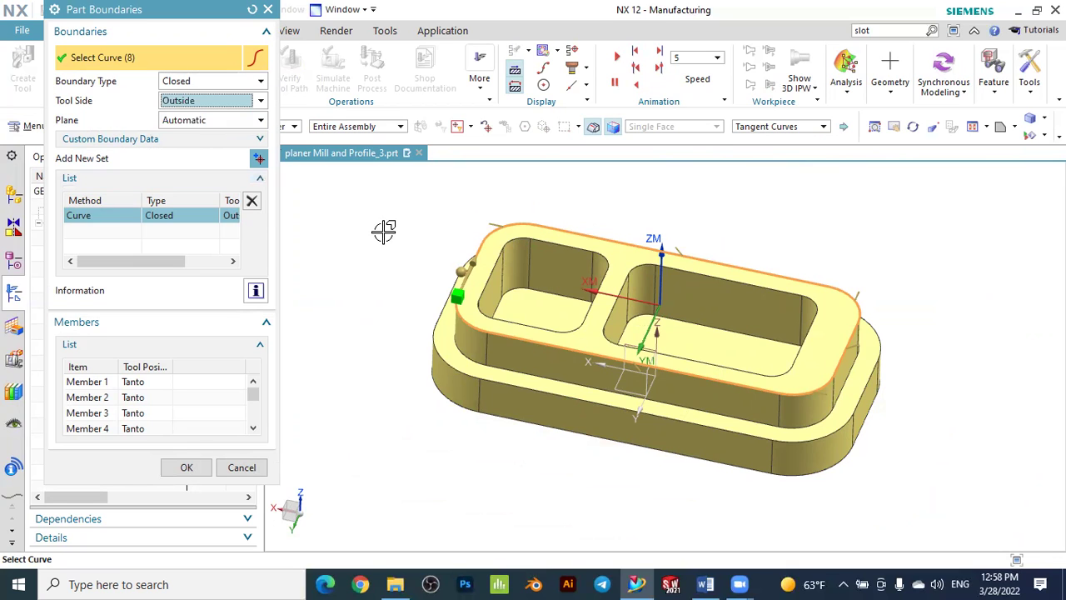
{"action": "scroll", "coordinate": [495, 262], "scroll_direction": "up", "scroll_amount": 3}
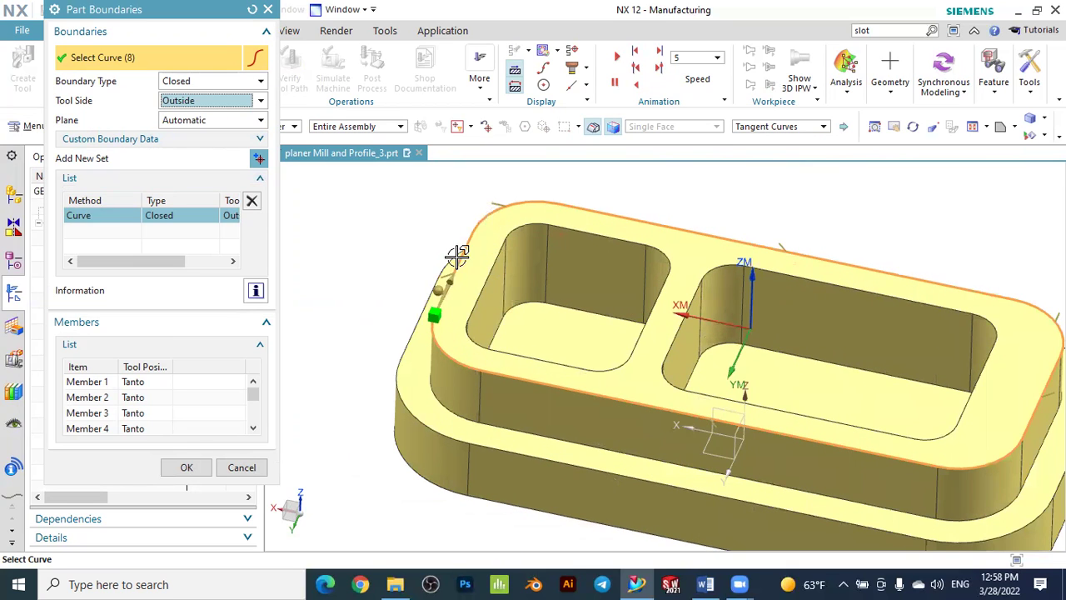
{"action": "left_click", "coordinate": [206, 123]}
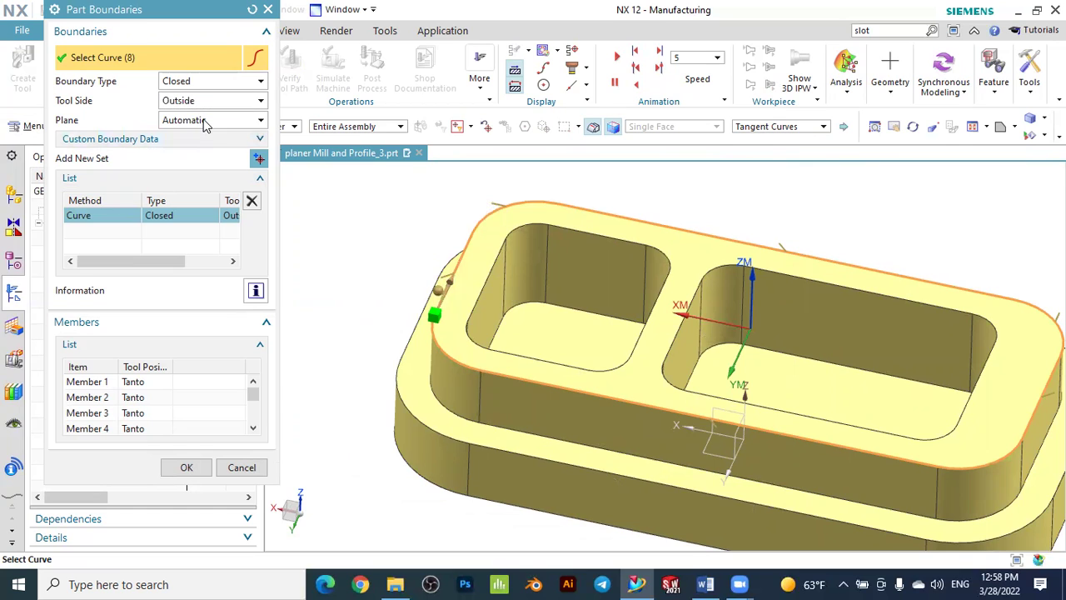
{"action": "left_click", "coordinate": [176, 150]}
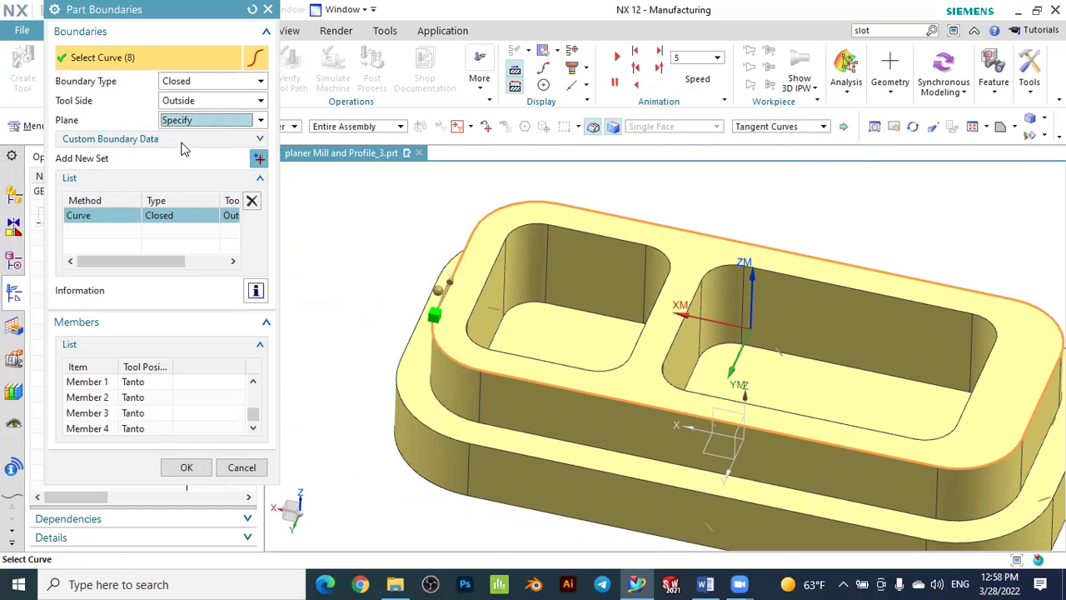
{"action": "left_click", "coordinate": [463, 281]}
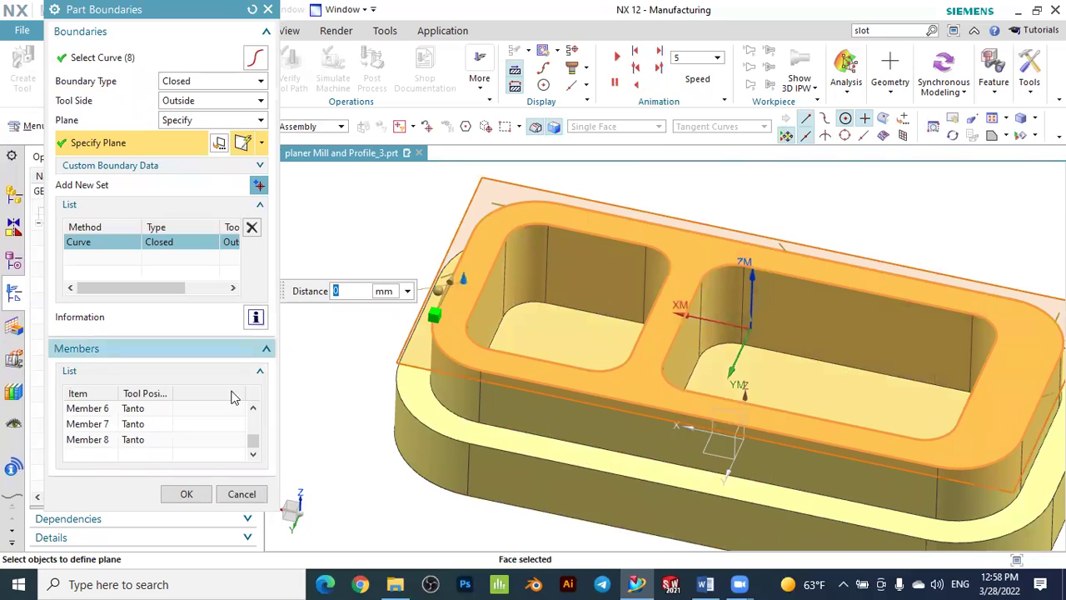
{"action": "left_click", "coordinate": [188, 494]}
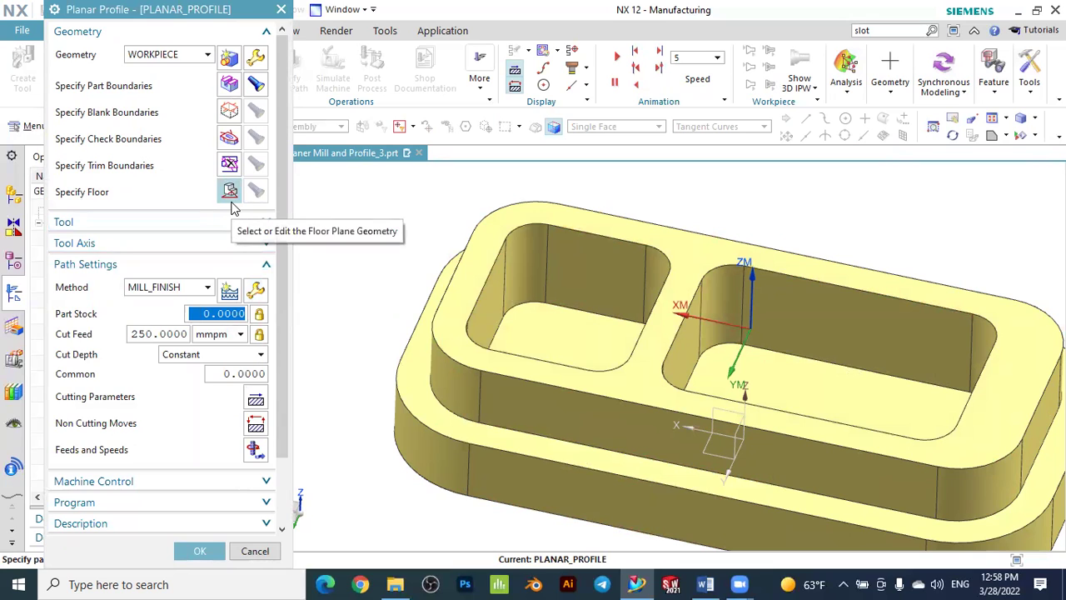
- Specify the floor plane on the upper face of the lower step with 0 mm offset
{"action": "left_click", "coordinate": [231, 200]}
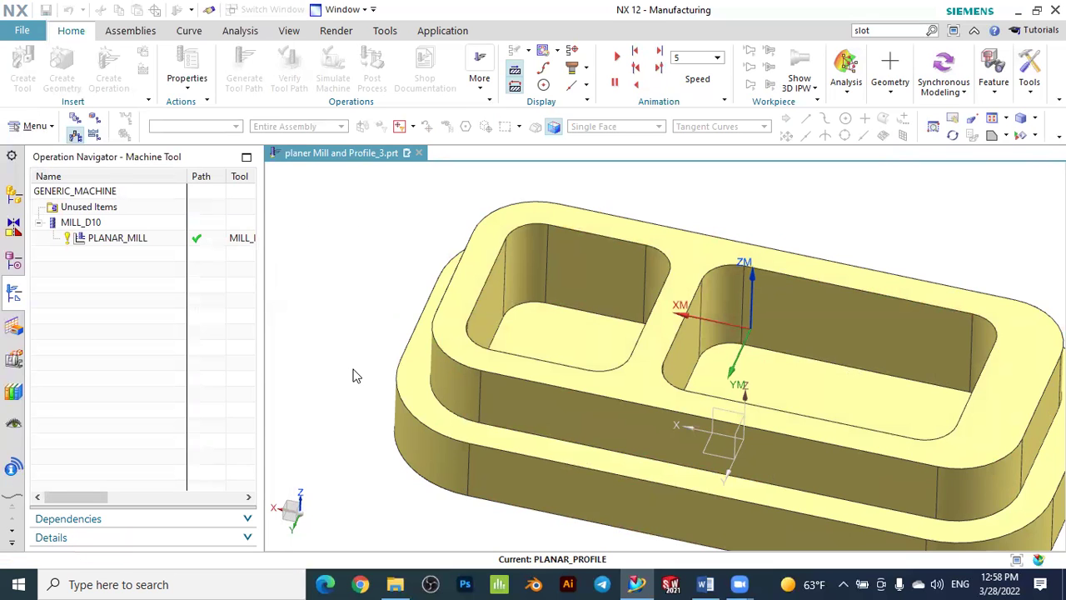
{"action": "scroll", "coordinate": [353, 372], "scroll_direction": "up", "scroll_amount": 3}
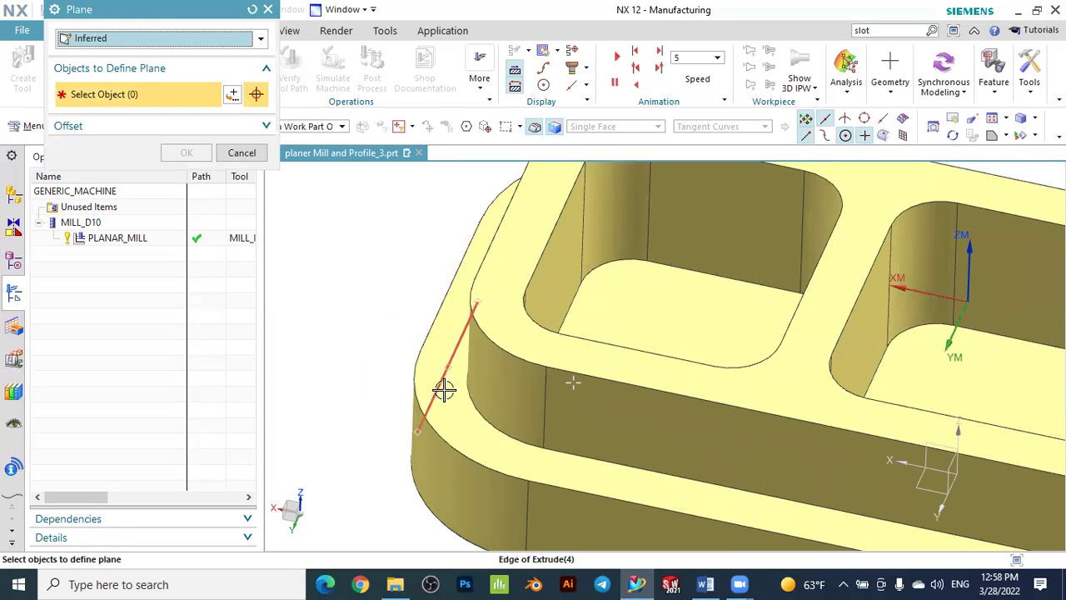
{"action": "left_click", "coordinate": [442, 388]}
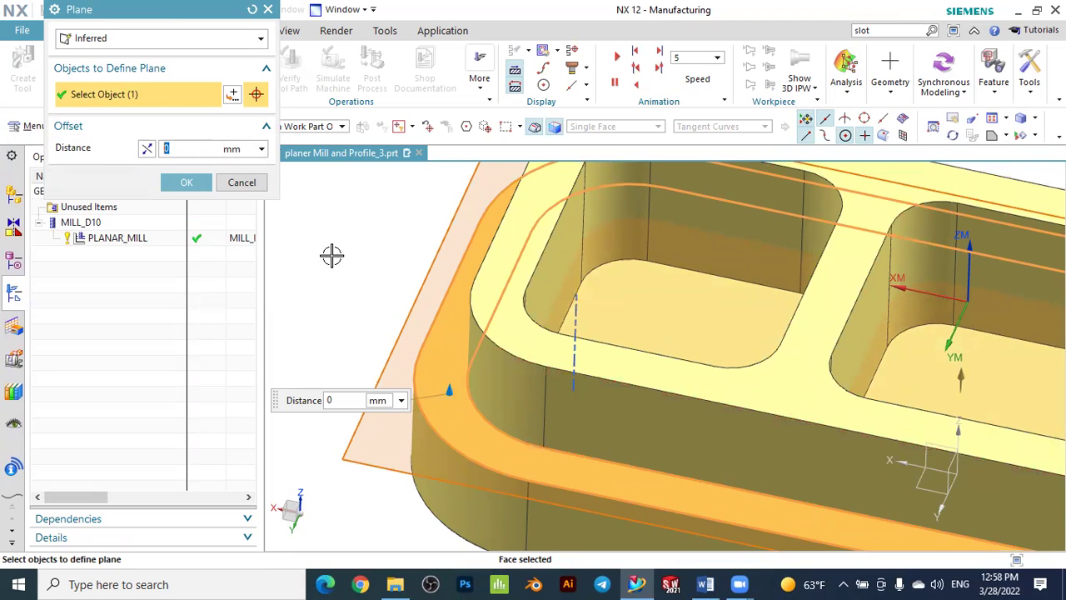
{"action": "left_click", "coordinate": [199, 185]}
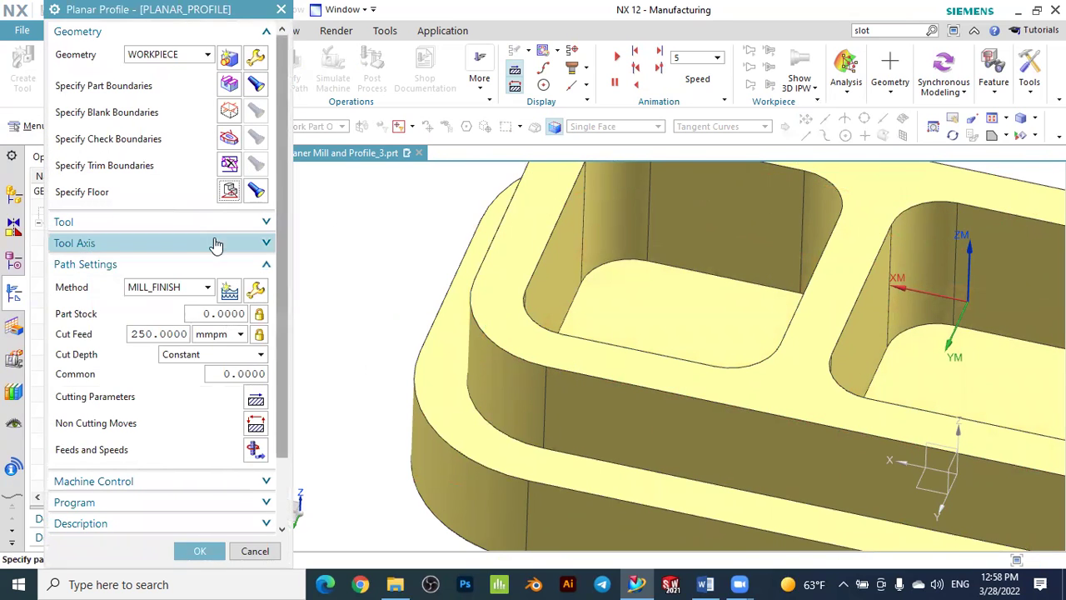
- Check the tool and tool axis settings, and set a Constant cut depth with a Common value of 1
{"action": "left_click", "coordinate": [184, 232]}
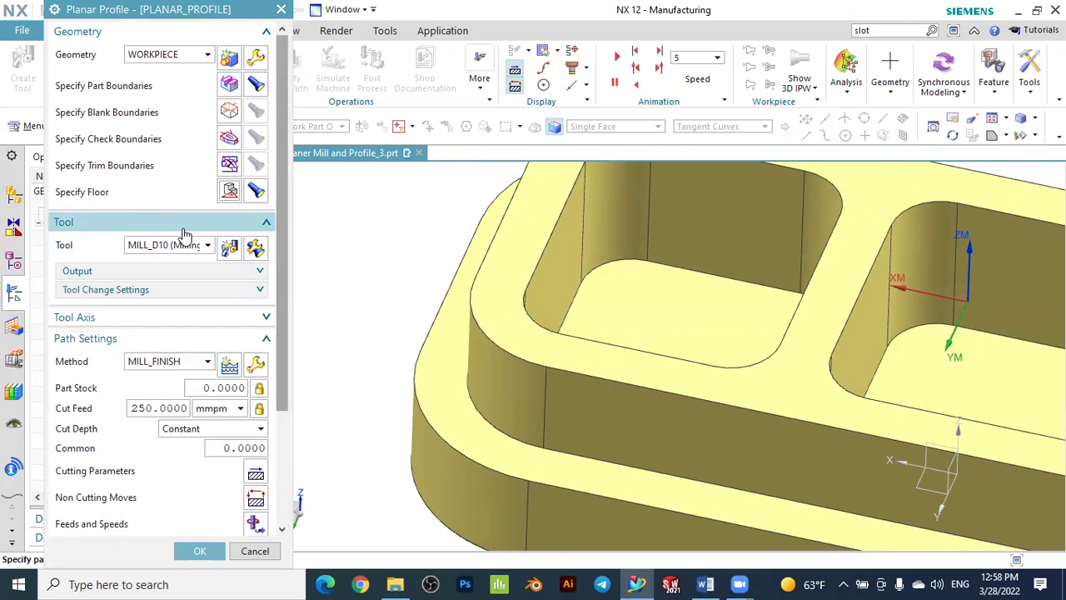
{"action": "left_click", "coordinate": [185, 232]}
{"action": "left_click", "coordinate": [173, 248]}
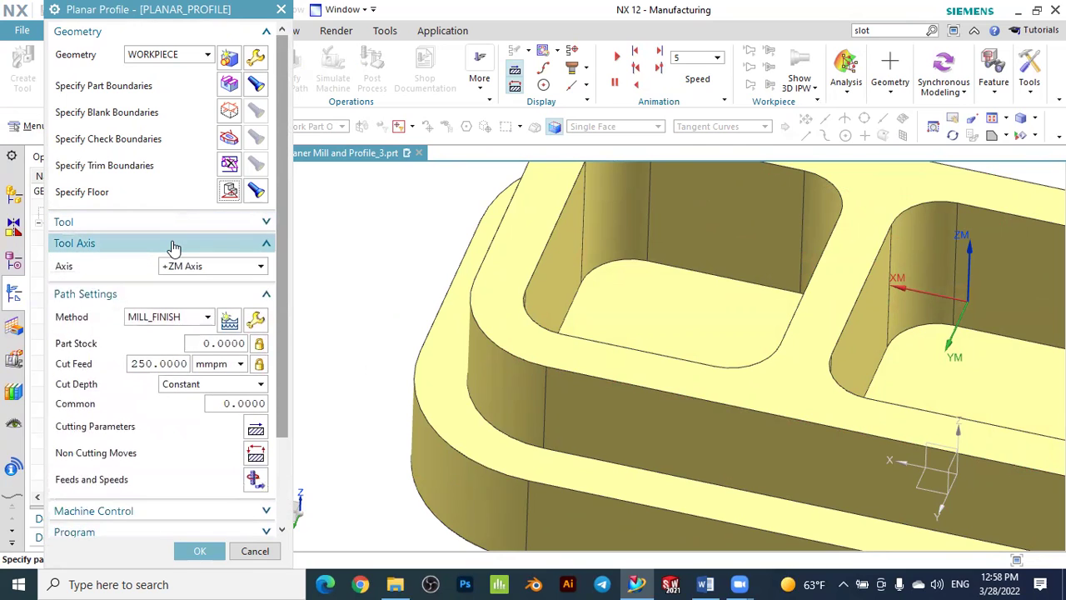
{"action": "left_click", "coordinate": [173, 246]}
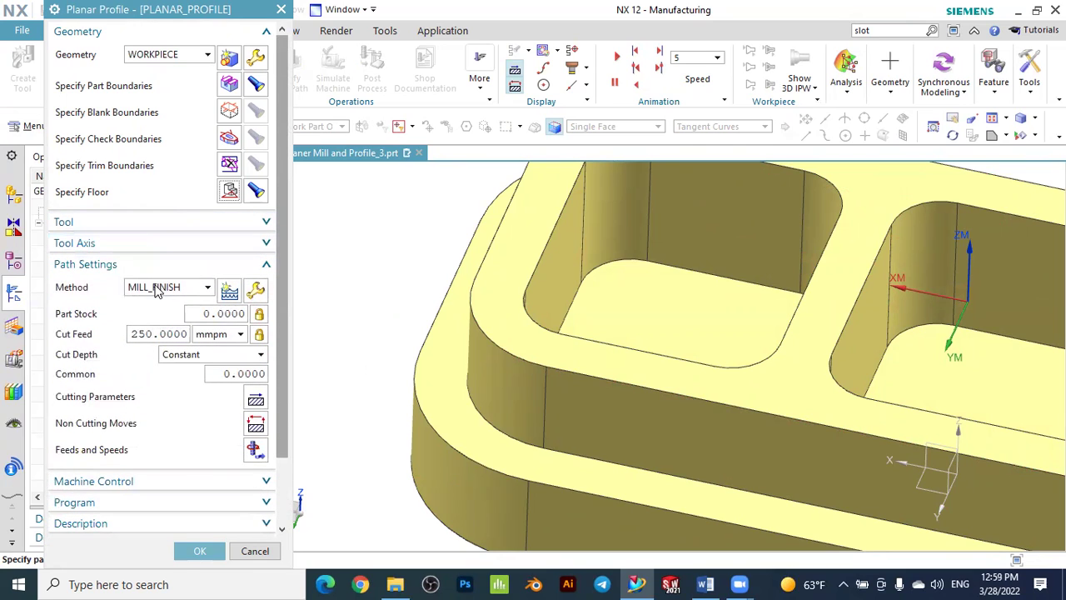
{"action": "left_click", "coordinate": [178, 357]}
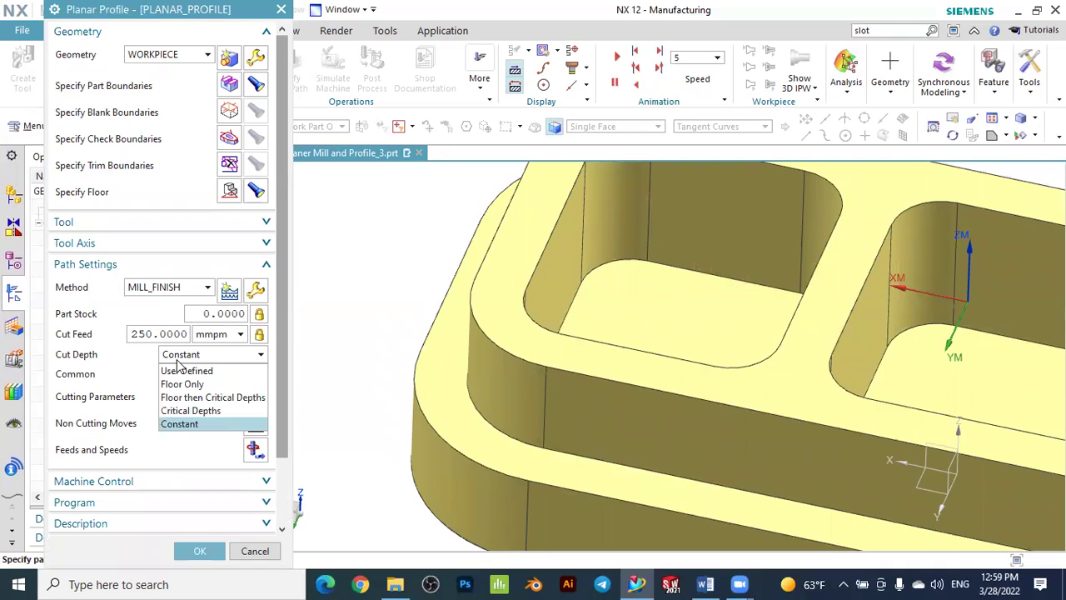
{"action": "left_click", "coordinate": [178, 360]}
{"action": "left_click", "coordinate": [246, 375]}
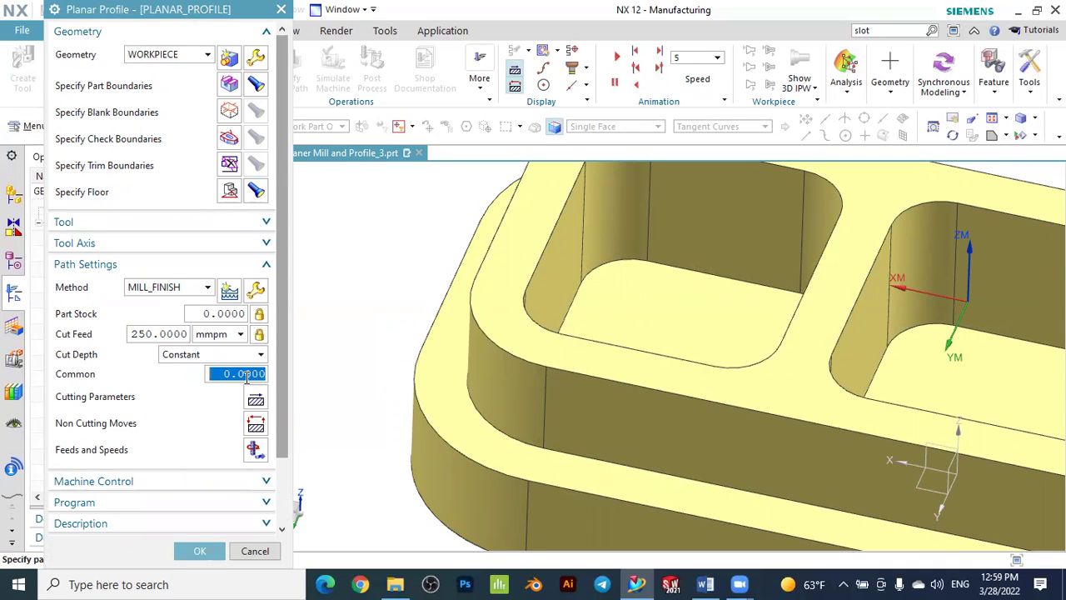
{"action": "type", "text": "1"}
{"action": "left_click", "coordinate": [239, 357]}
{"action": "left_click", "coordinate": [239, 357]}
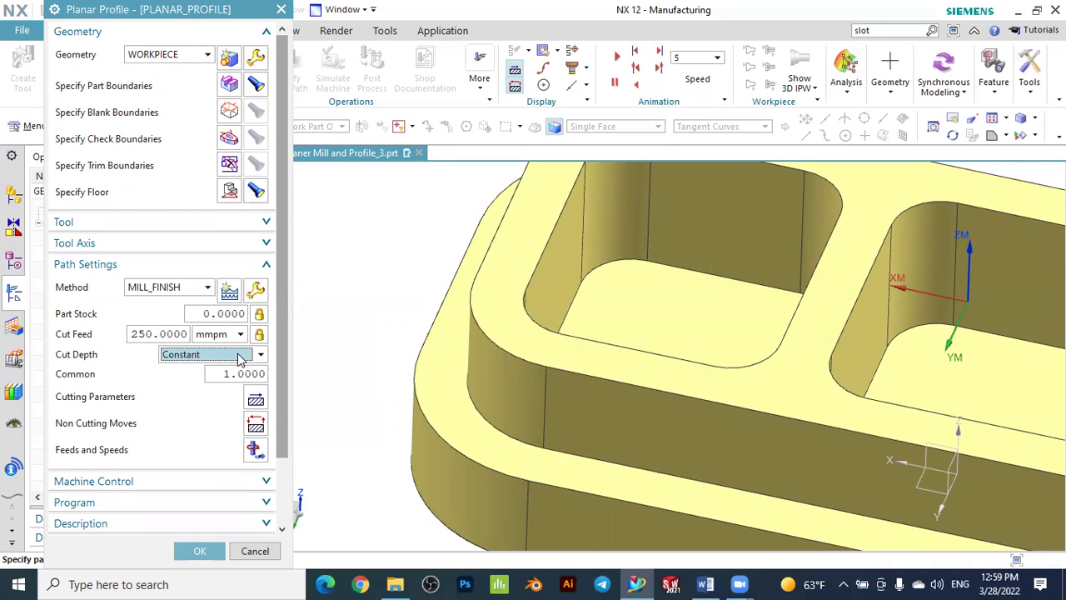
- Generate the tool path for the PLANAR_PROFILE finishing operation with the current path settings
{"action": "scroll", "coordinate": [241, 385], "scroll_direction": "down", "scroll_amount": 1}
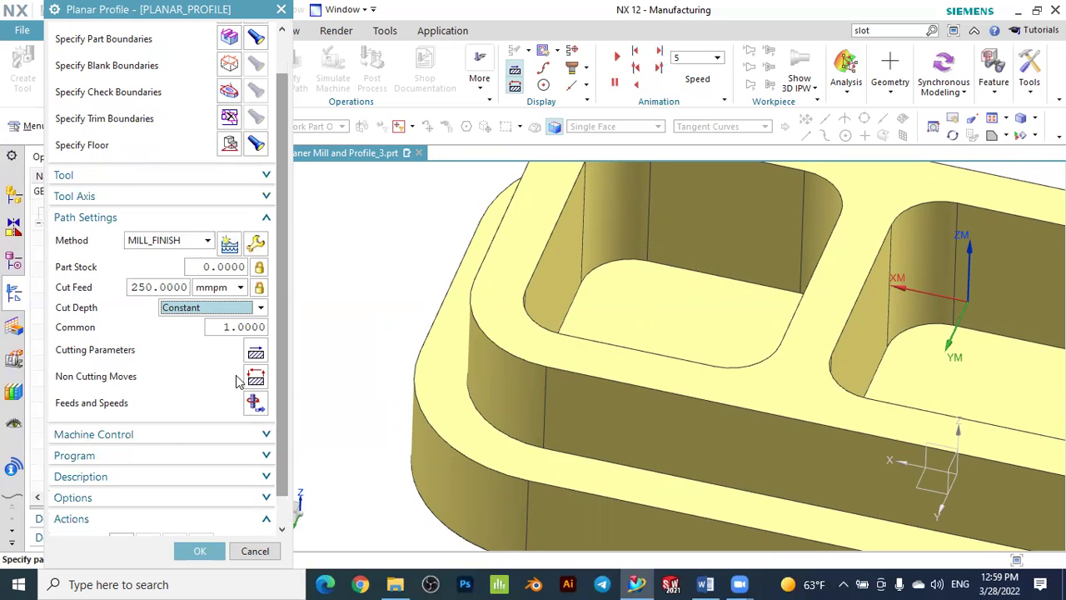
{"action": "scroll", "coordinate": [552, 311], "scroll_direction": "up", "scroll_amount": 5}
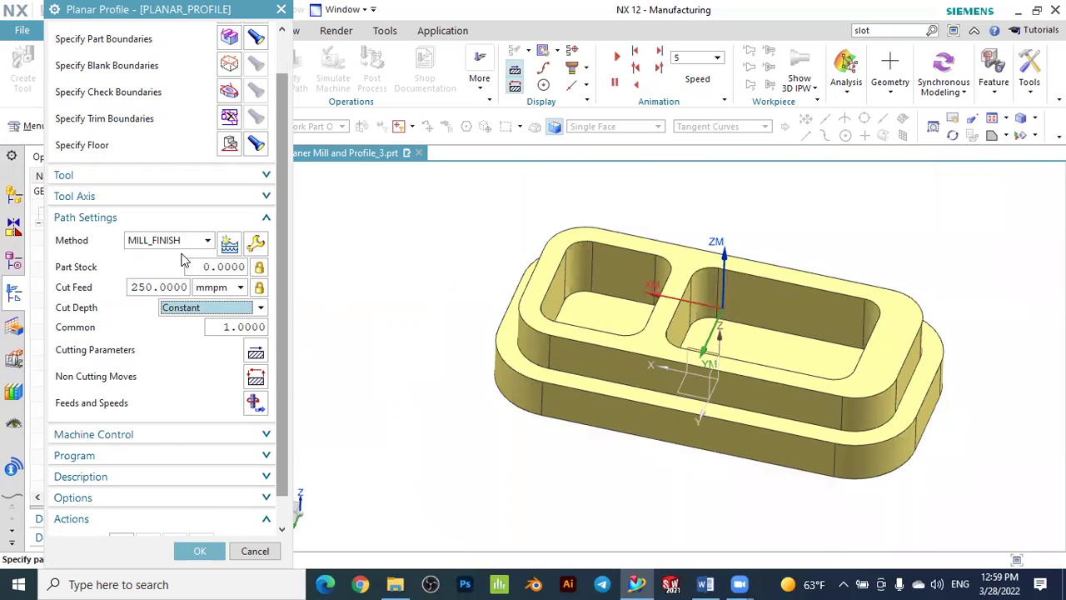
{"action": "scroll", "coordinate": [658, 314], "scroll_direction": "down", "scroll_amount": 2}
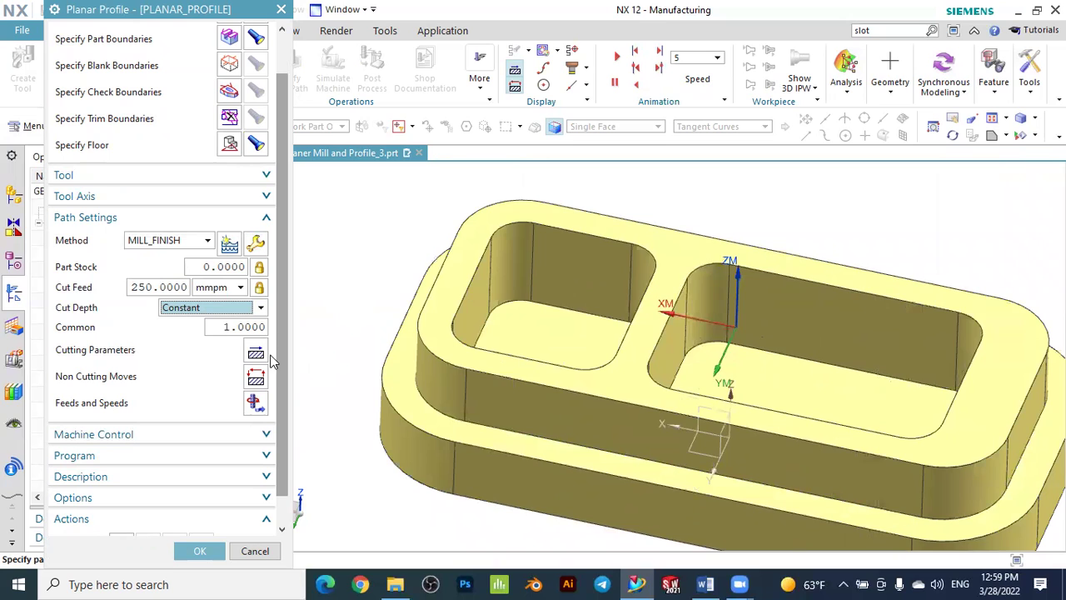
{"action": "scroll", "coordinate": [301, 391], "scroll_direction": "up", "scroll_amount": 1}
{"action": "scroll", "coordinate": [218, 417], "scroll_direction": "down", "scroll_amount": 1}
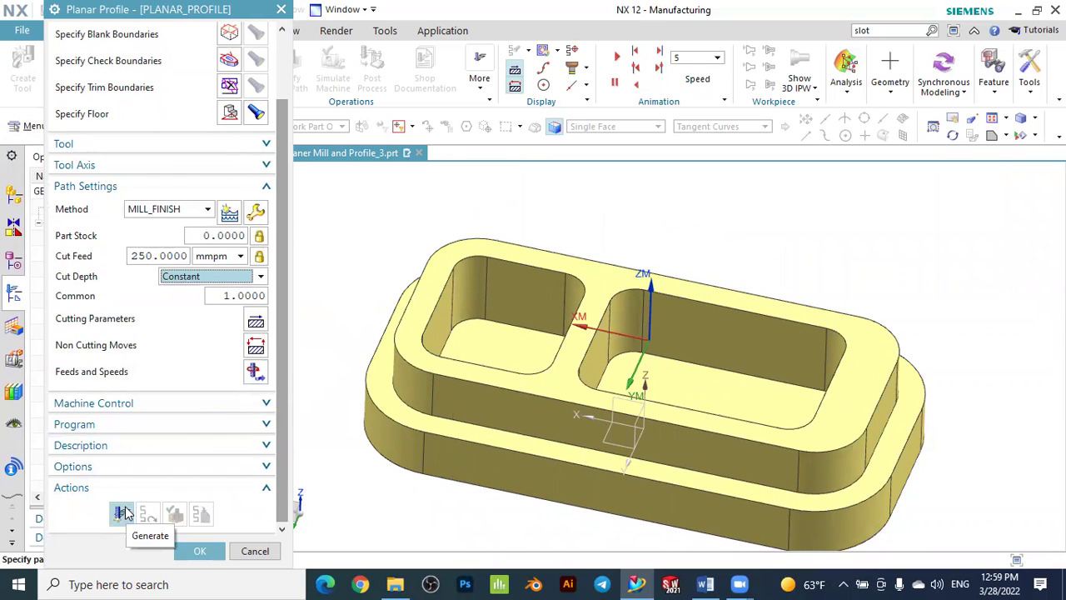
{"action": "left_click", "coordinate": [124, 513]}
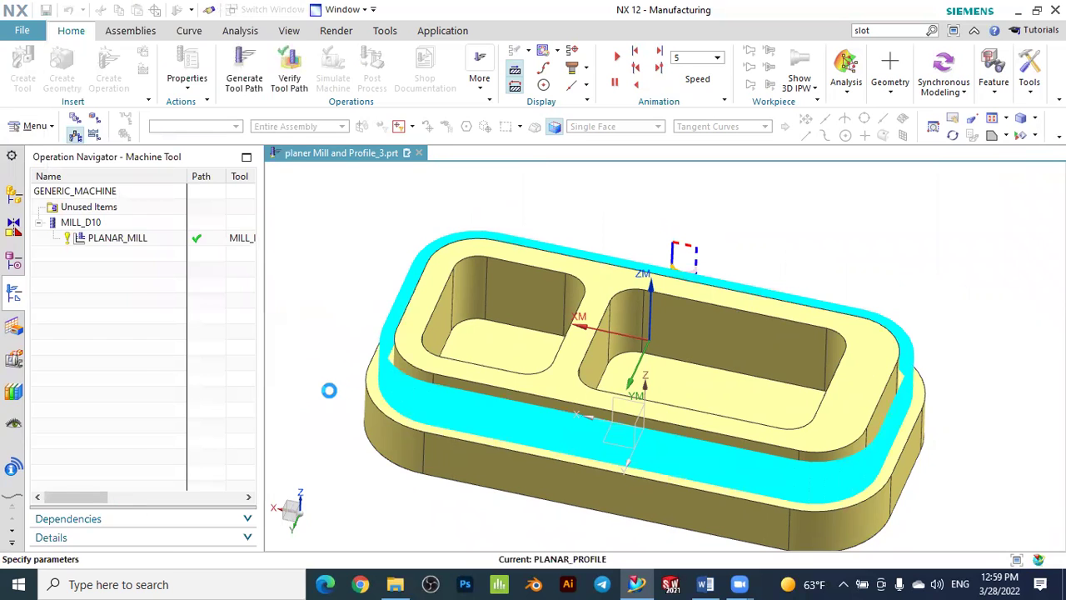
{"action": "mouse_move", "coordinate": [330, 386]}
{"action": "middle_mouse_down"}
{"action": "mouse_move", "coordinate": [361, 364]}
{"action": "mouse_move", "coordinate": [339, 377]}
{"action": "middle_mouse_up"}
- Verify the profile tool path with a 3D Dynamic material removal simulation, and accept the PLANAR_PROFILE operation
{"action": "scroll", "coordinate": [282, 417], "scroll_direction": "down", "scroll_amount": 3}
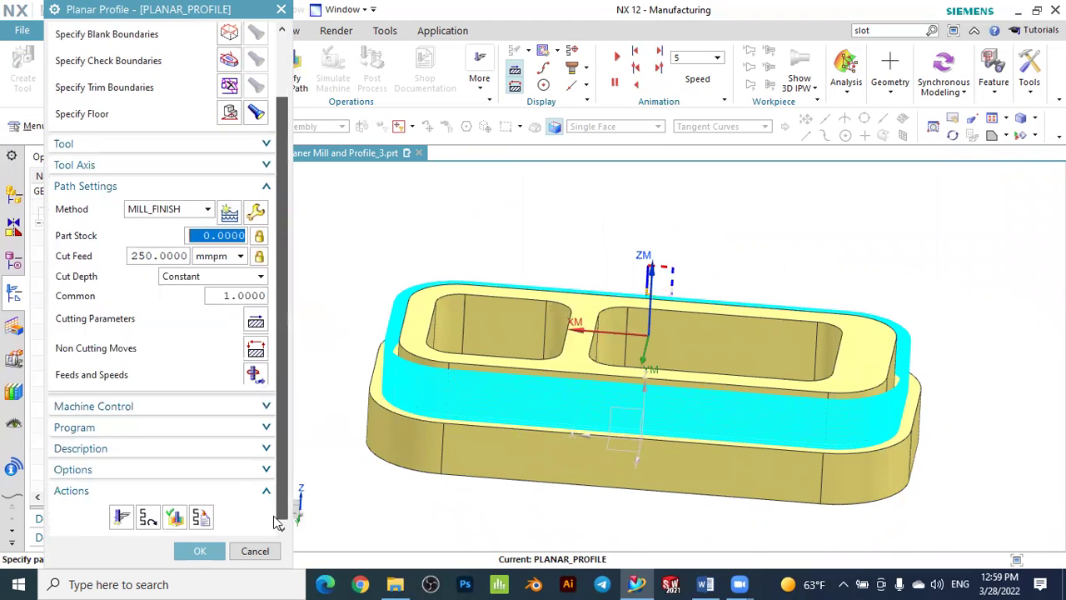
{"action": "left_click", "coordinate": [177, 515]}
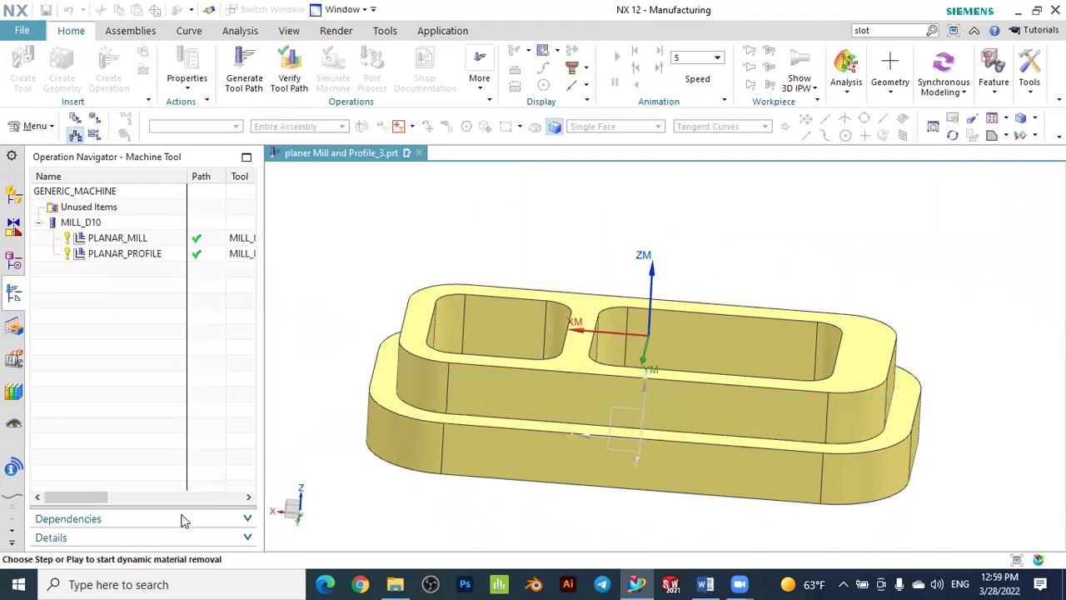
{"action": "scroll", "coordinate": [281, 471], "scroll_direction": "down", "scroll_amount": 1}
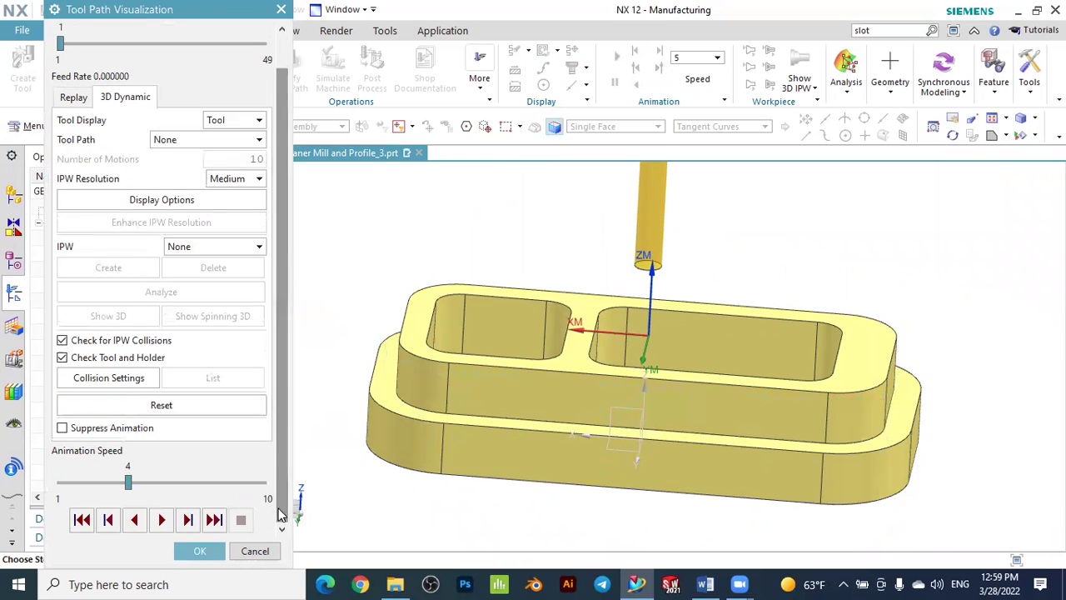
{"action": "left_click", "coordinate": [162, 518]}
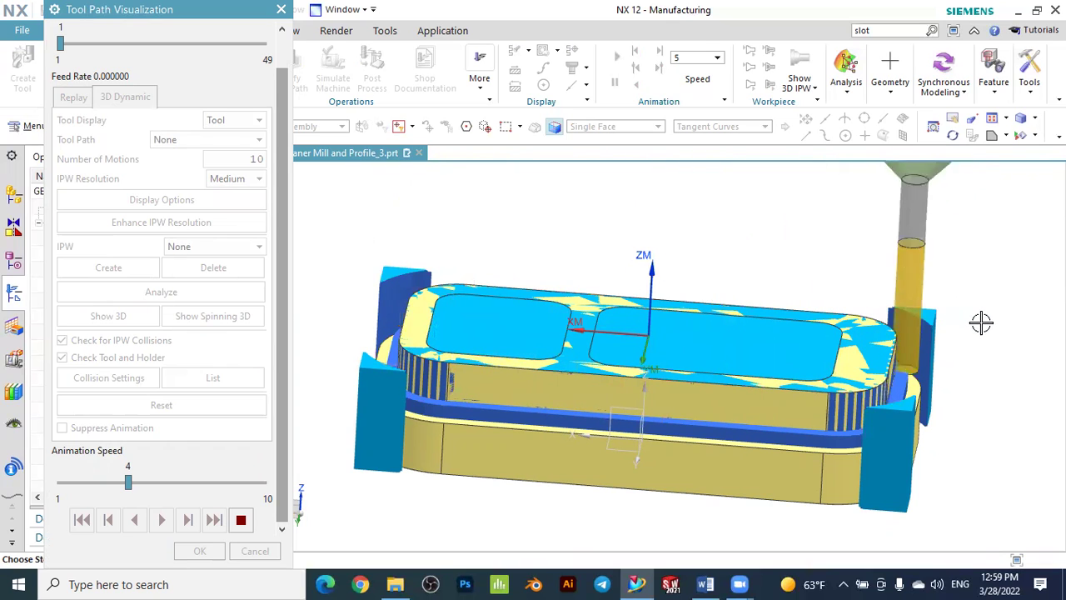
{"action": "middle_click_drag", "start_coordinate": [973, 319], "coordinate": [949, 344]}
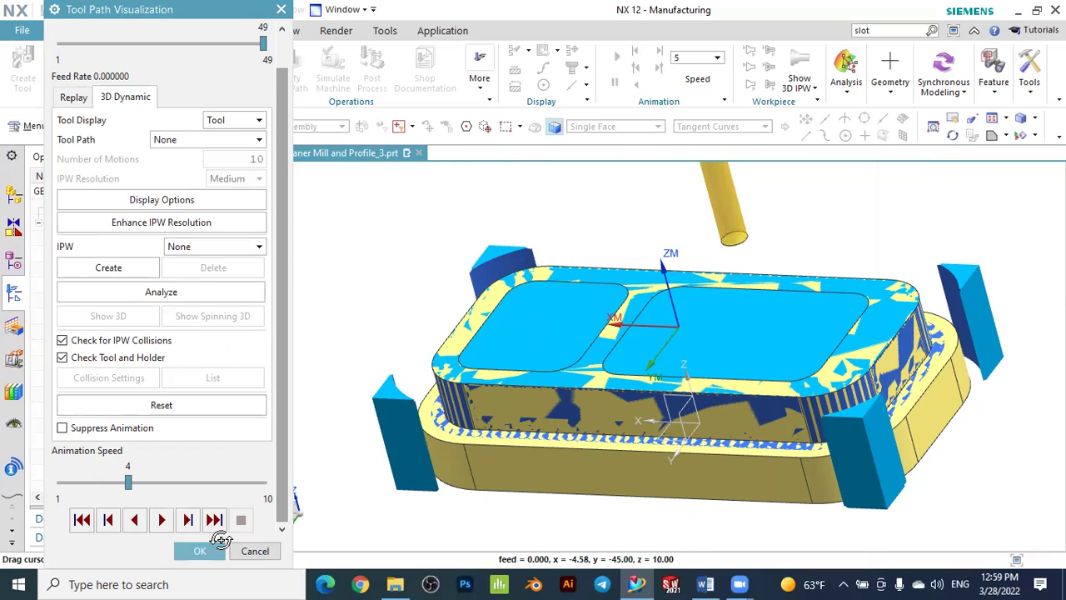
{"action": "left_click", "coordinate": [212, 548]}
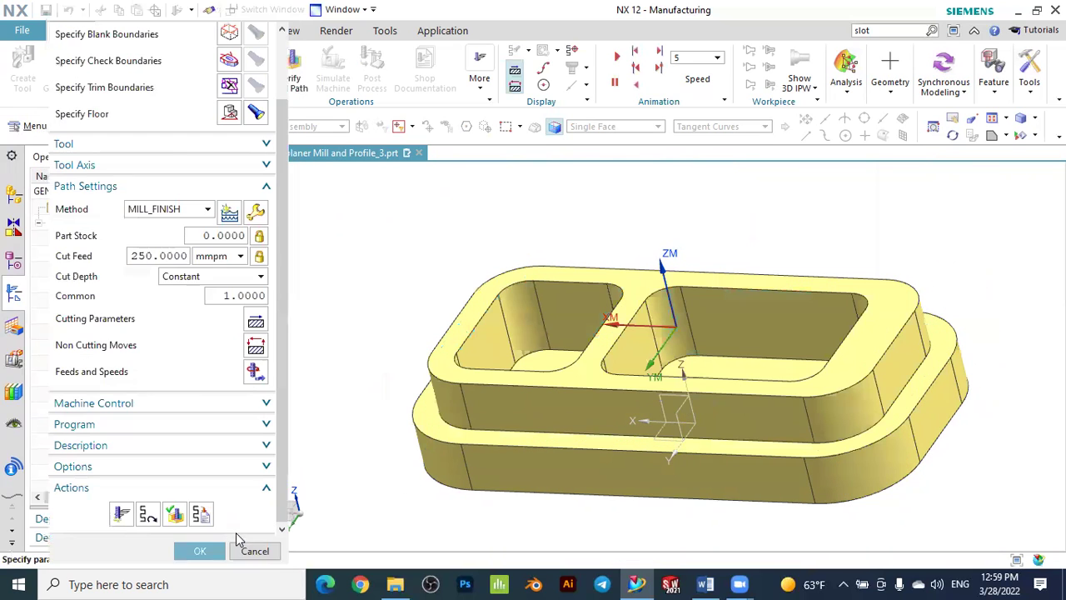
{"action": "left_click", "coordinate": [213, 548]}
{"action": "mouse_move", "coordinate": [369, 474]}
{"action": "middle_mouse_down"}
{"action": "mouse_move", "coordinate": [380, 438]}
{"action": "mouse_move", "coordinate": [377, 465]}
{"action": "middle_mouse_up"}
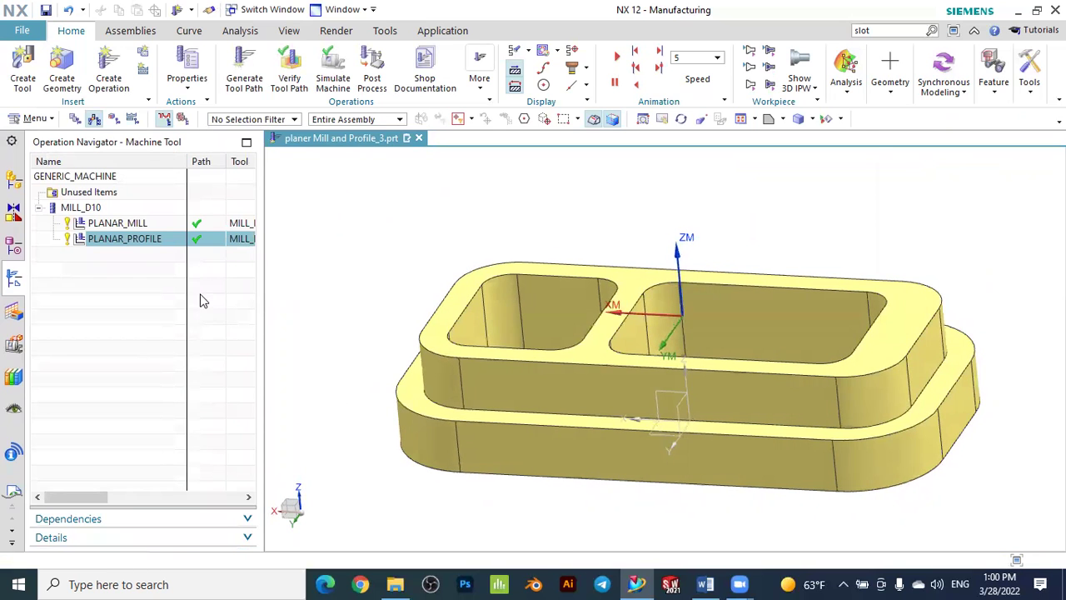
- Display the tool paths of PLANAR_MILL and PLANAR_PROFILE one after the other to compare them on the part
{"action": "left_click", "coordinate": [140, 227]}
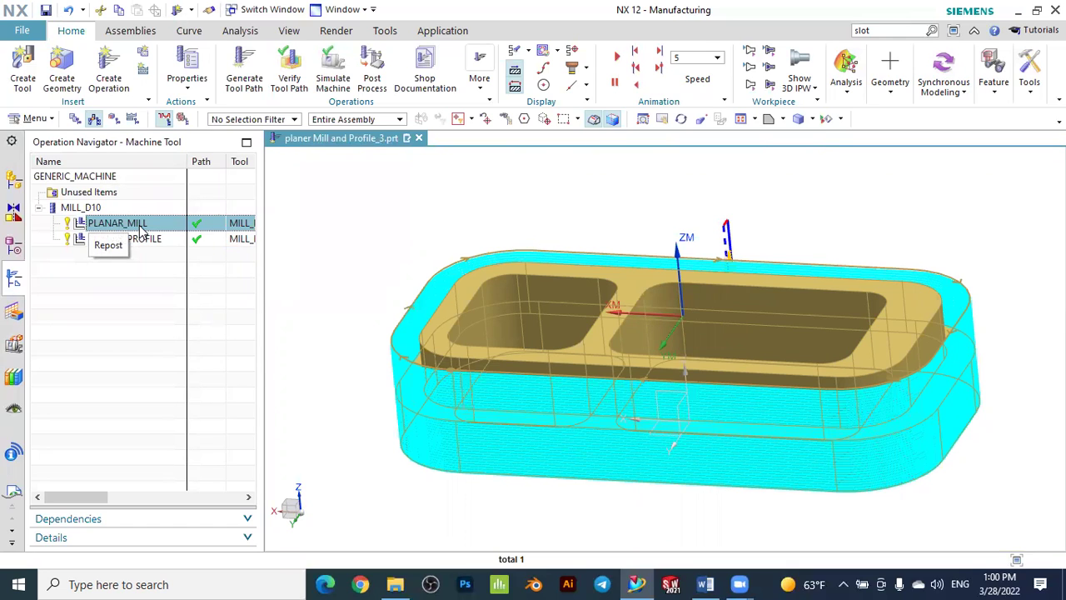
{"action": "left_click", "coordinate": [154, 240]}
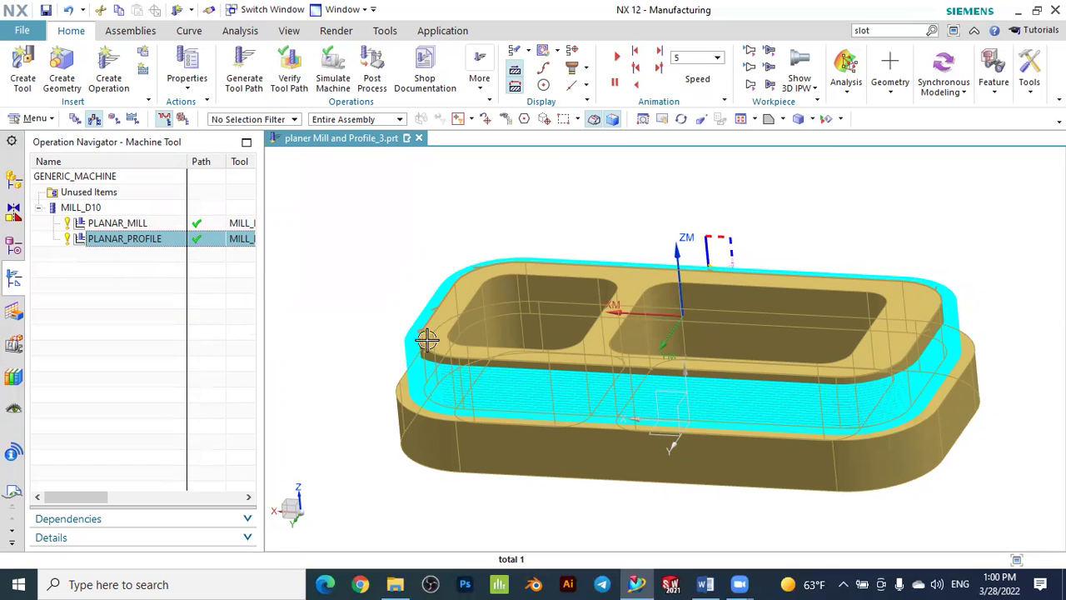
{"action": "scroll", "coordinate": [750, 264], "scroll_direction": "down", "scroll_amount": 2}
{"action": "mouse_move", "coordinate": [744, 251]}
{"action": "middle_mouse_down"}
{"action": "mouse_move", "coordinate": [706, 264]}
{"action": "mouse_move", "coordinate": [728, 243]}
{"action": "mouse_move", "coordinate": [741, 256]}
{"action": "middle_mouse_up"}
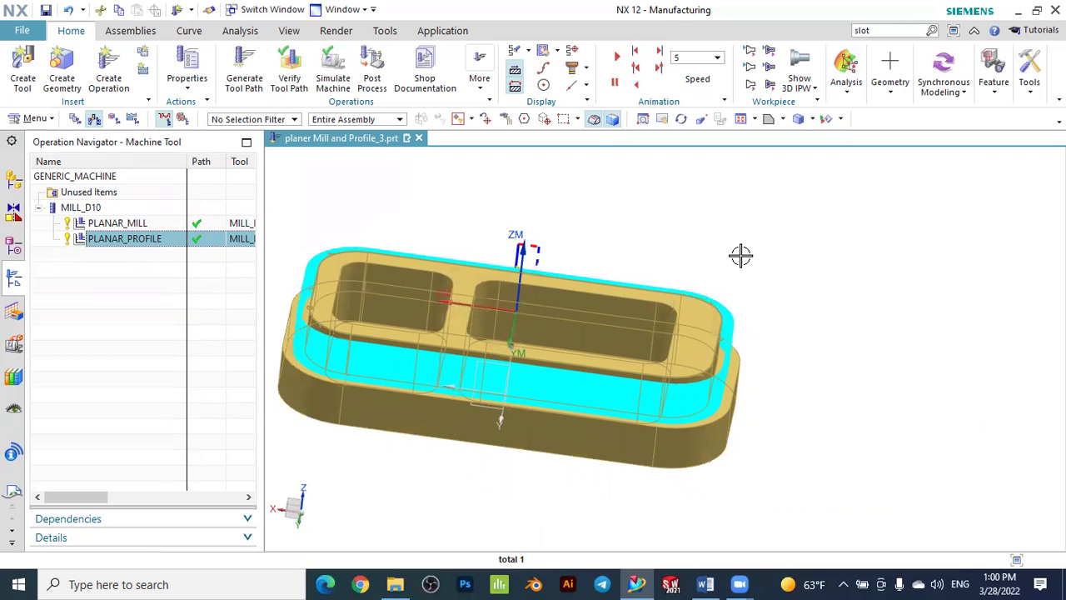